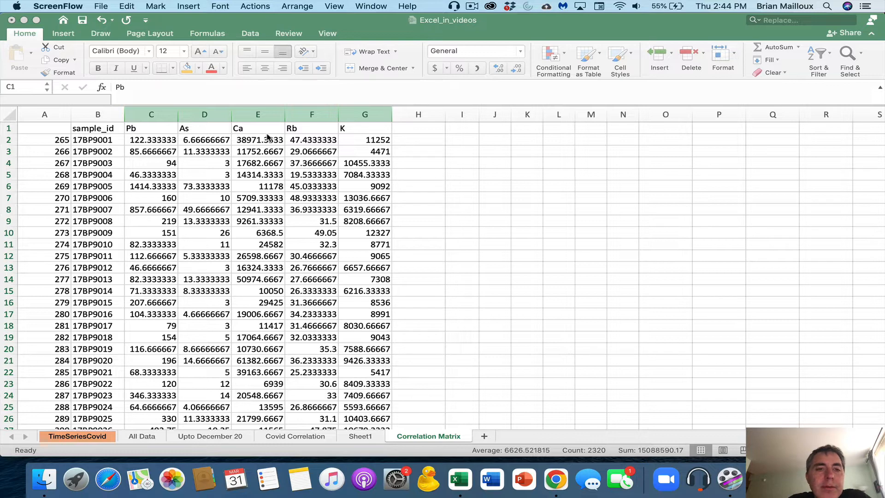
Insert a trial scatter chart of the Pb and As columns, then delete it
left_click(148, 116)
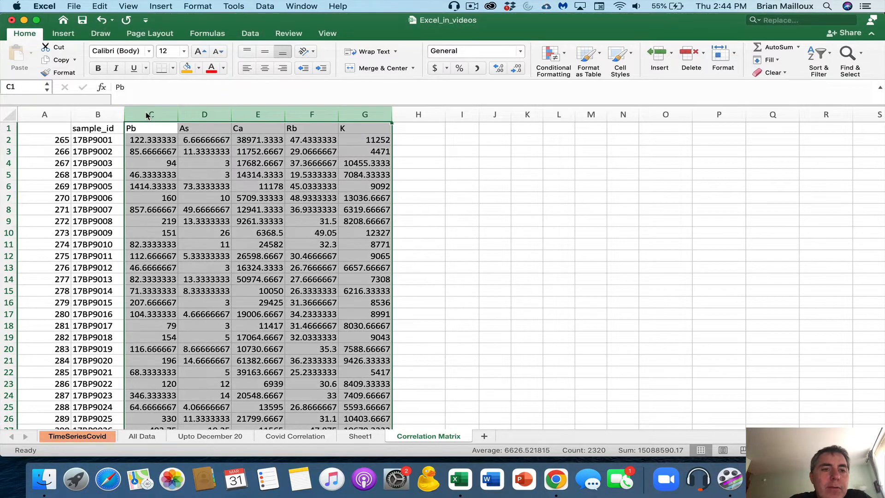
left_click_drag(147, 116, 205, 115)
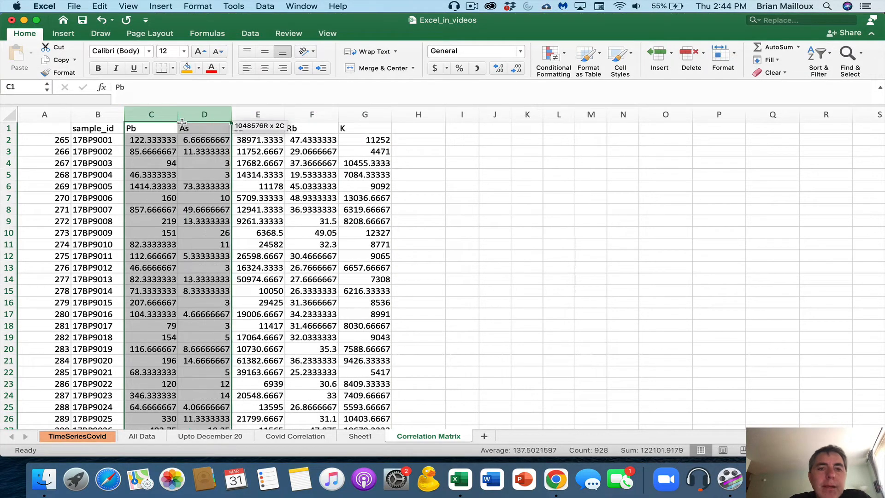
left_click(69, 35)
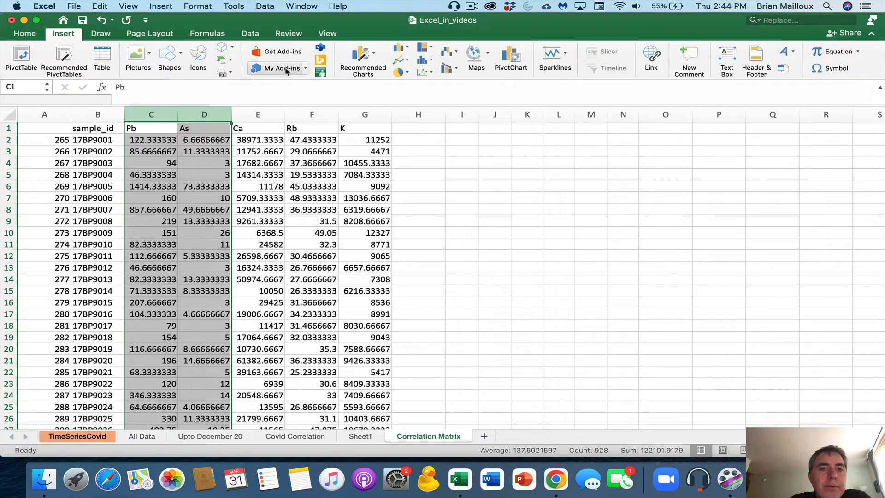
left_click(422, 76)
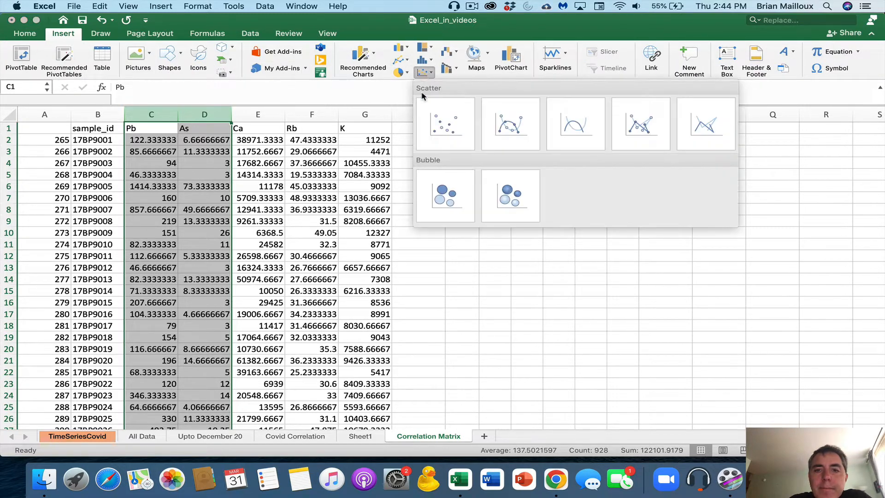
left_click(444, 132)
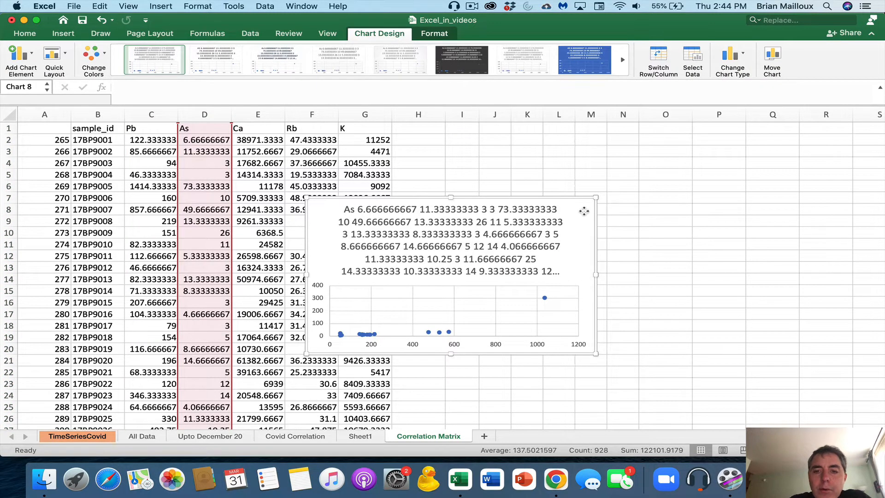
key("BackSpace")
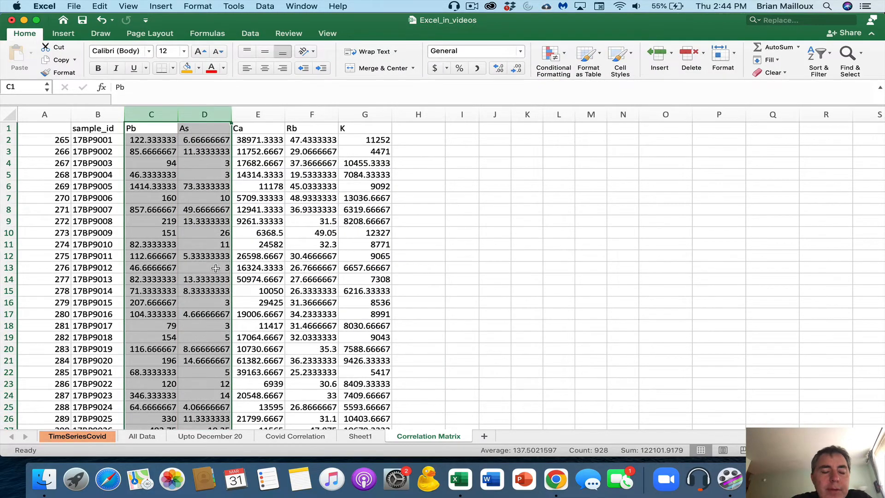
Replace every NA in columns C:G with nothing, removing all 38 entries
scroll(215, 268, "down", 4)
scroll(216, 269, "down", 10)
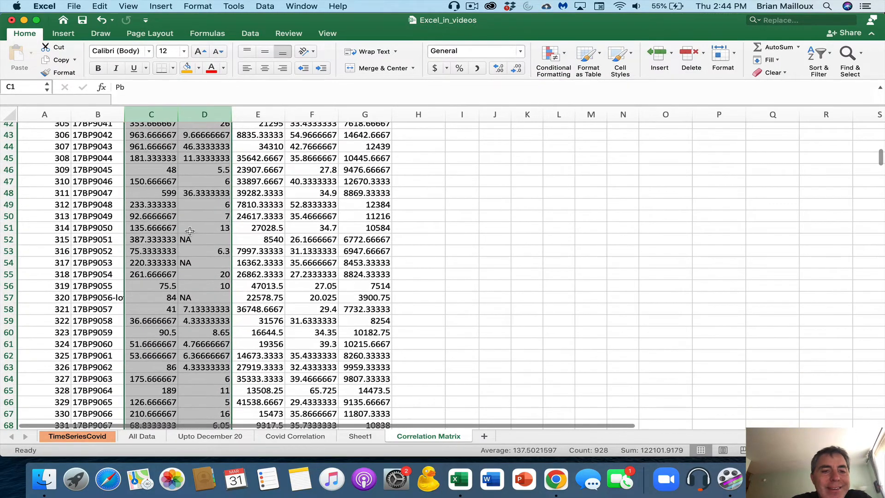
left_click(192, 239)
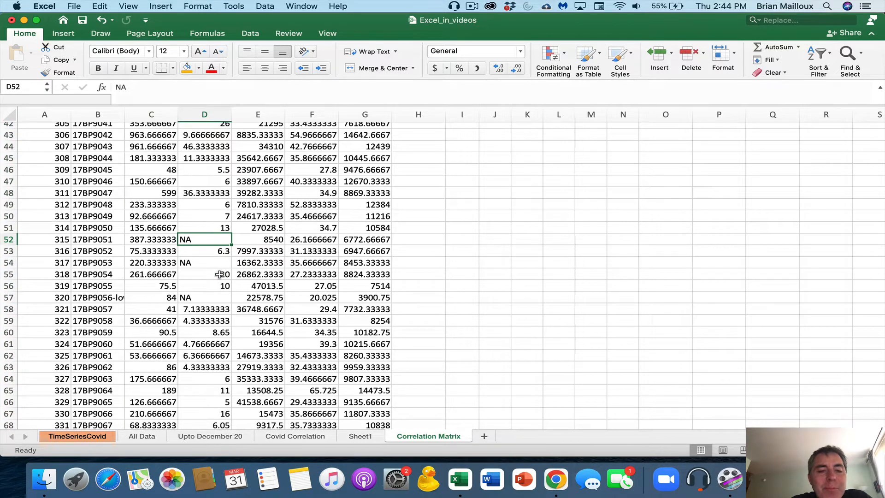
scroll(219, 274, "up", 13)
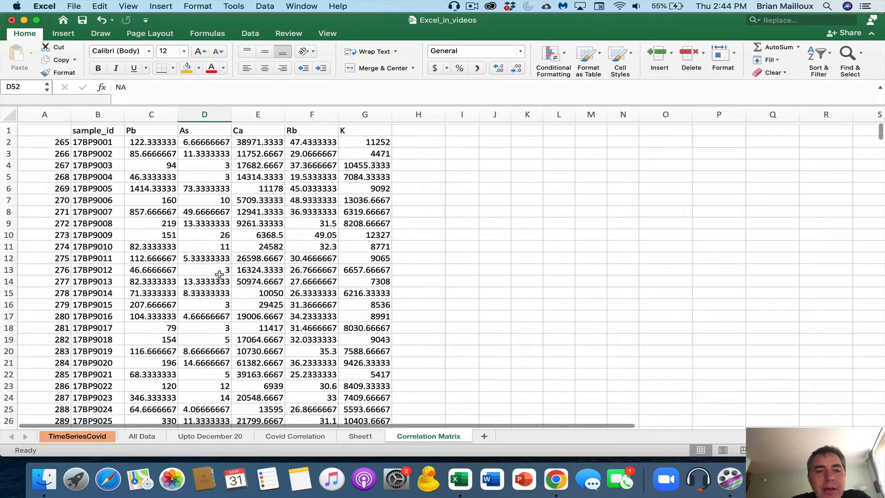
left_click_drag(151, 115, 368, 114)
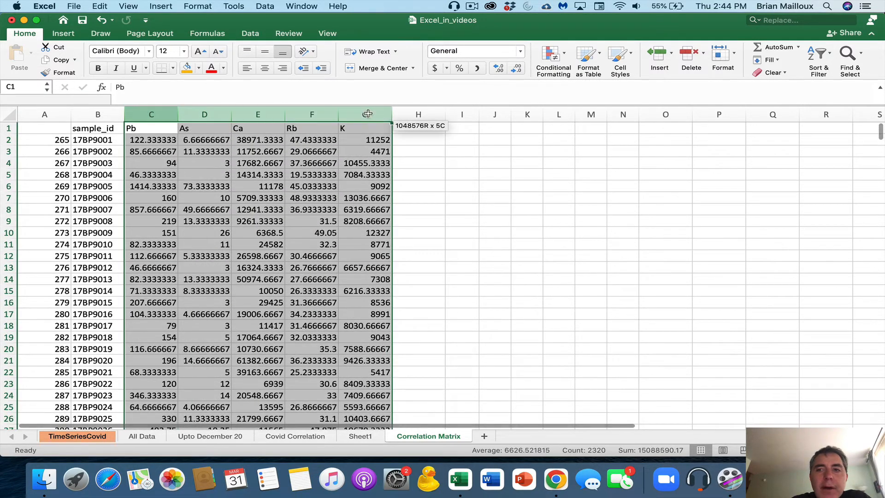
left_click(756, 21)
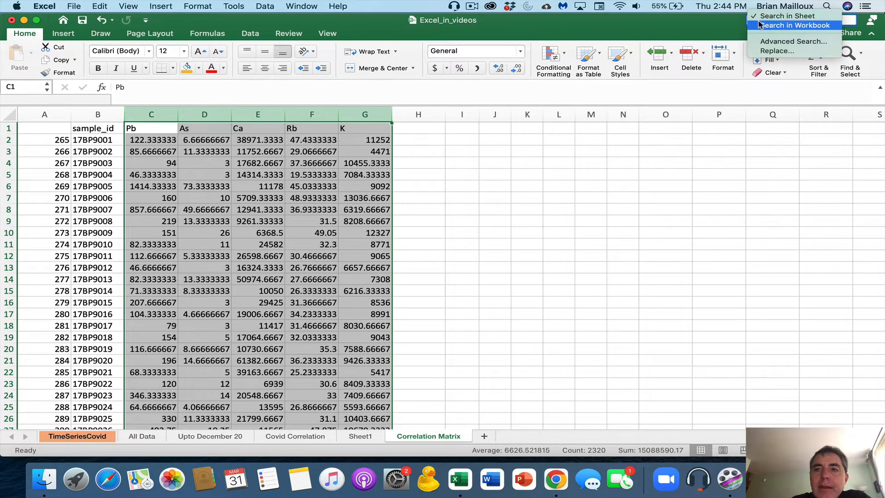
left_click(770, 51)
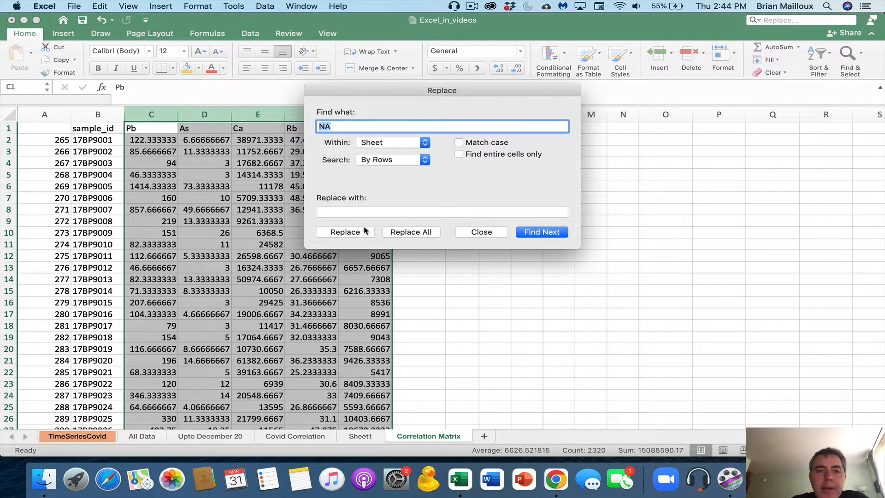
left_click(343, 211)
left_click(406, 231)
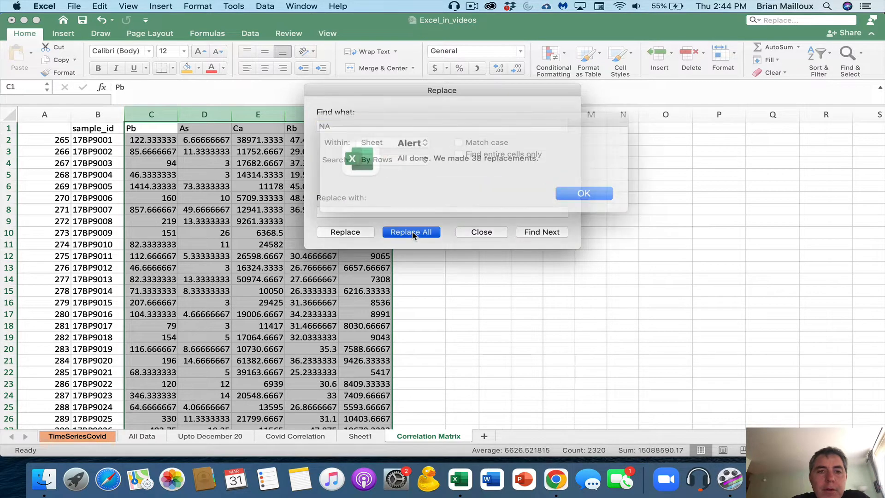
left_click(567, 190)
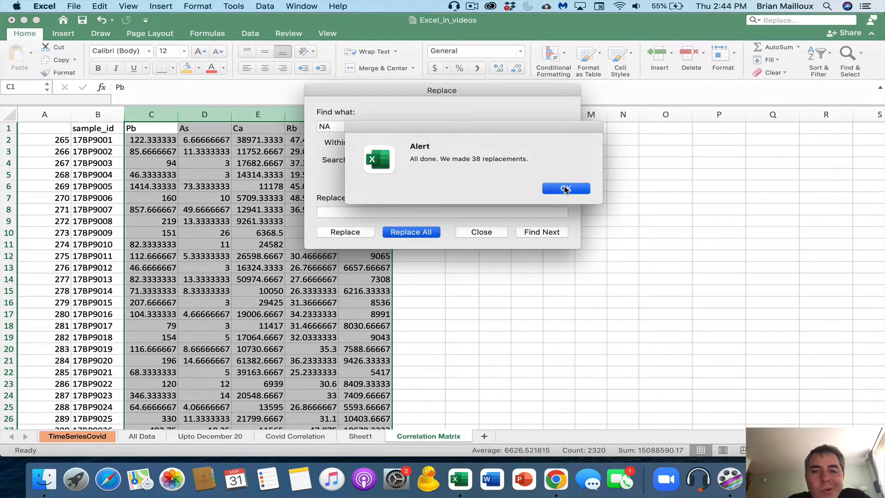
left_click(481, 232)
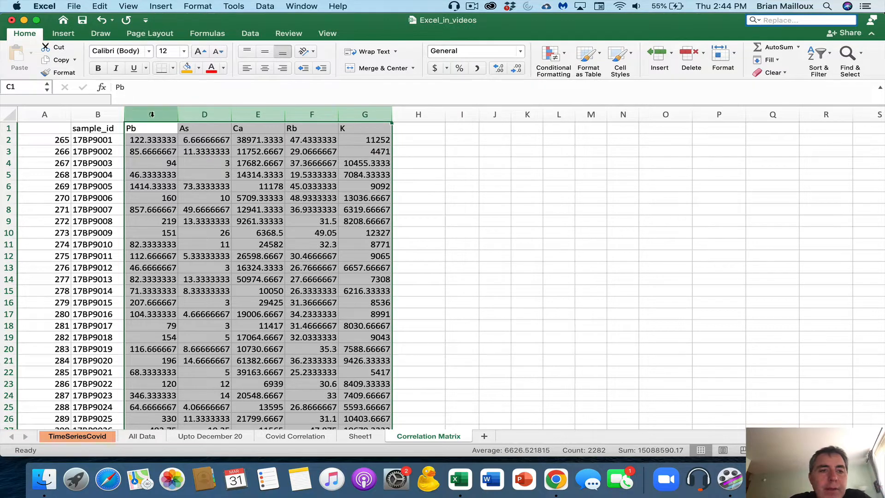
Insert a plain scatter chart of As against Pb, drag it to the lower right, then select headers C1:G1
left_click_drag(148, 114, 204, 114)
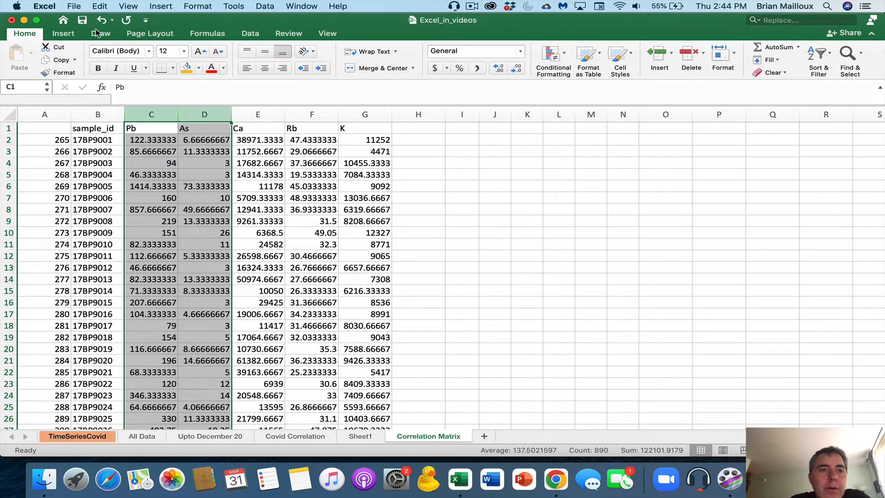
left_click(69, 33)
left_click(438, 68)
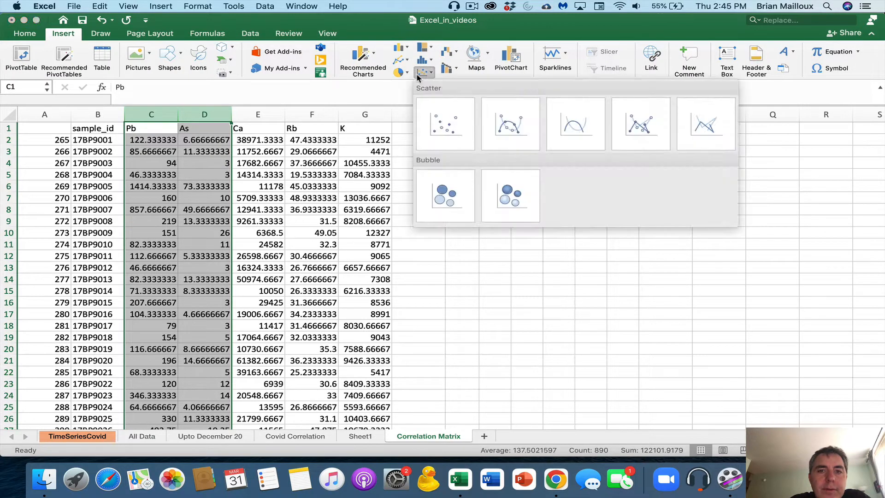
left_click(437, 115)
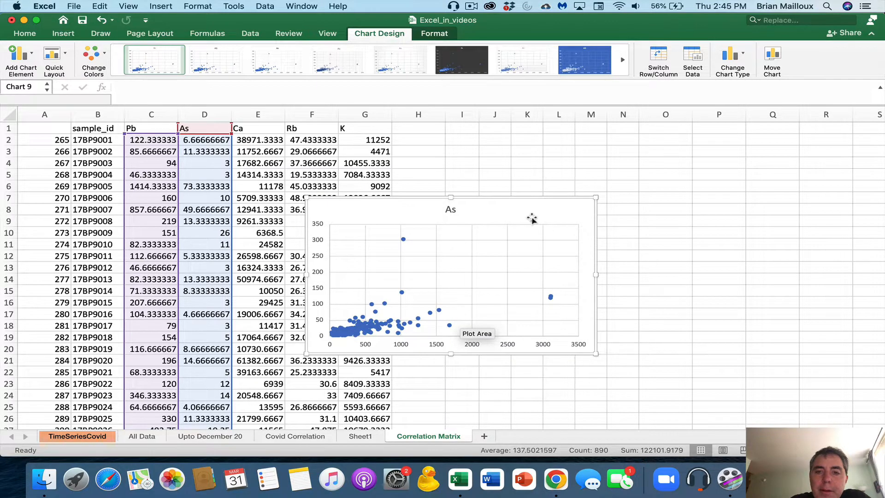
left_click_drag(532, 214, 700, 348)
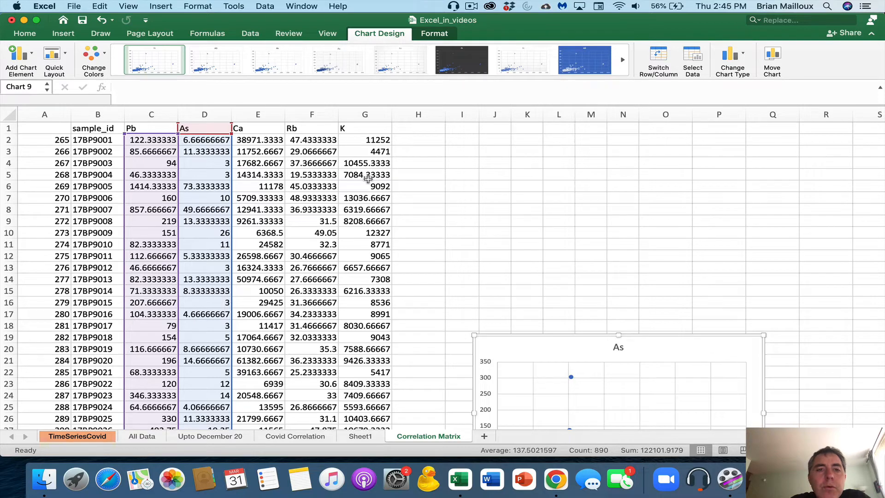
left_click_drag(368, 128, 151, 128)
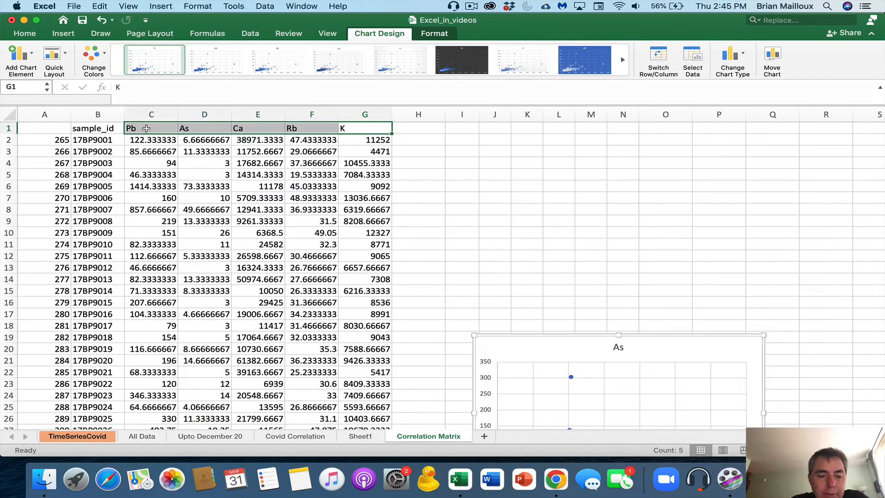
Copy the Pb–K headers into J1:N1 and paste them transposed down I2:I6
key("super+c")
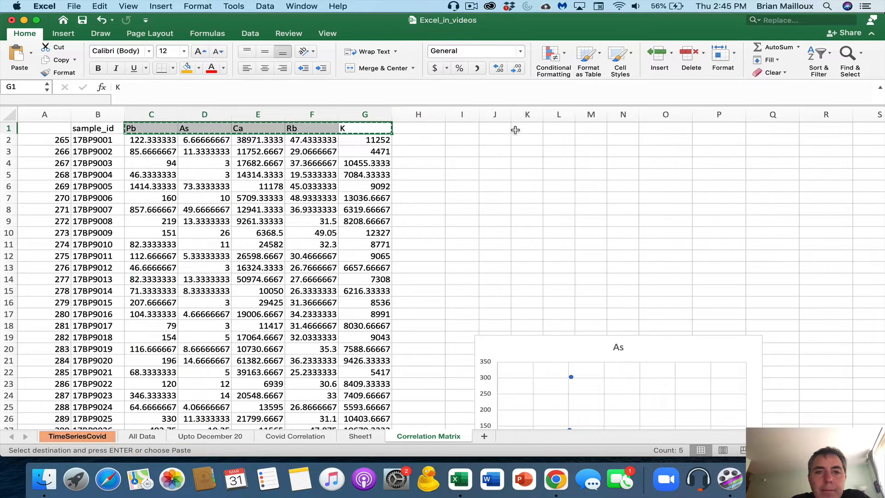
left_click(492, 127)
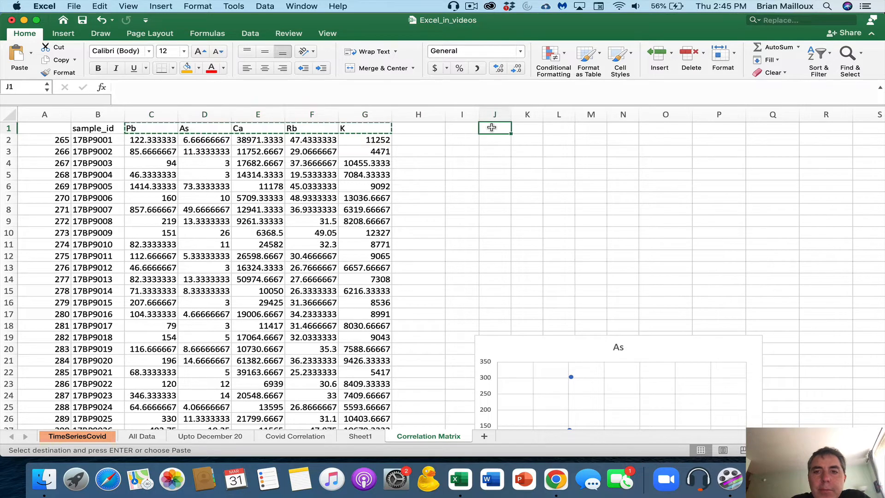
key("super+v")
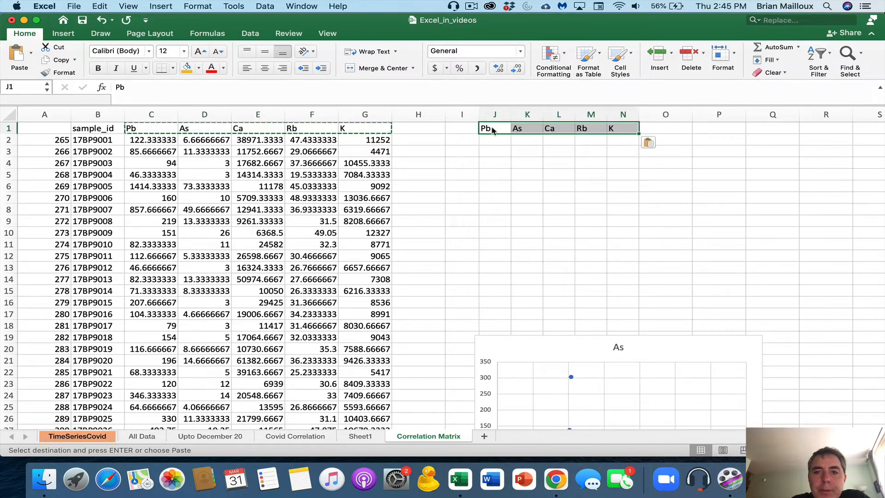
left_click(472, 140)
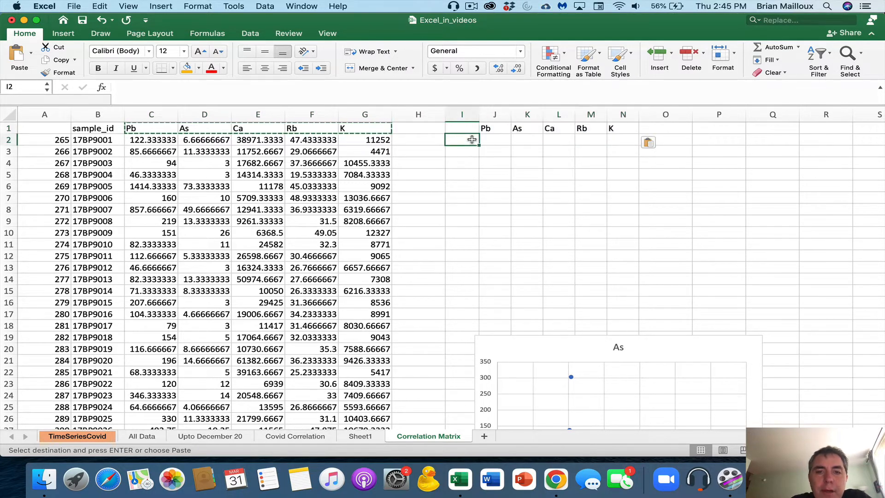
left_click(31, 55)
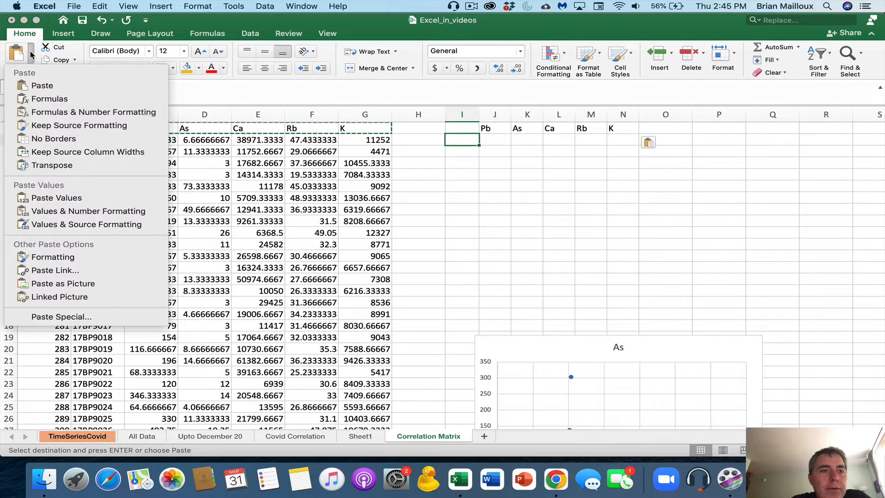
left_click(51, 316)
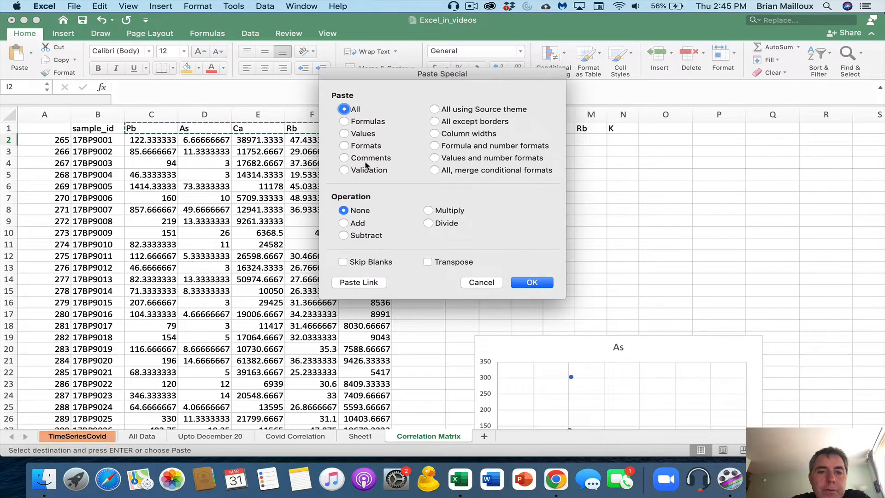
left_click(459, 263)
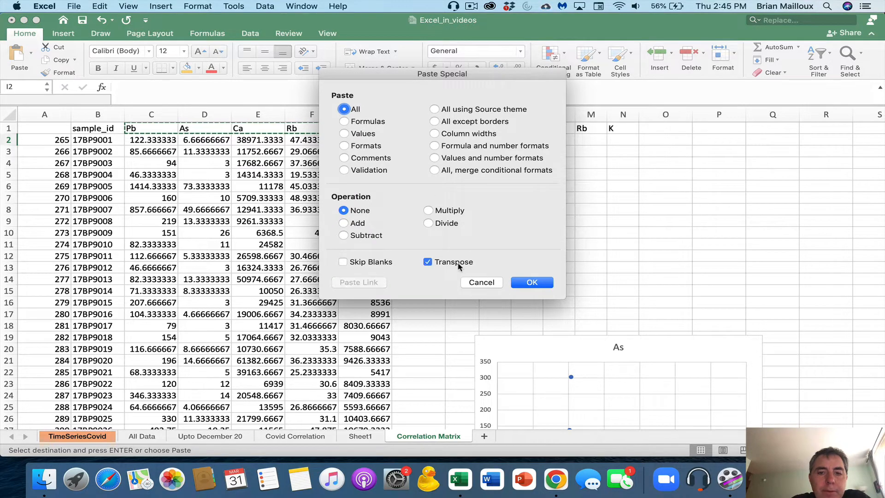
left_click(530, 282)
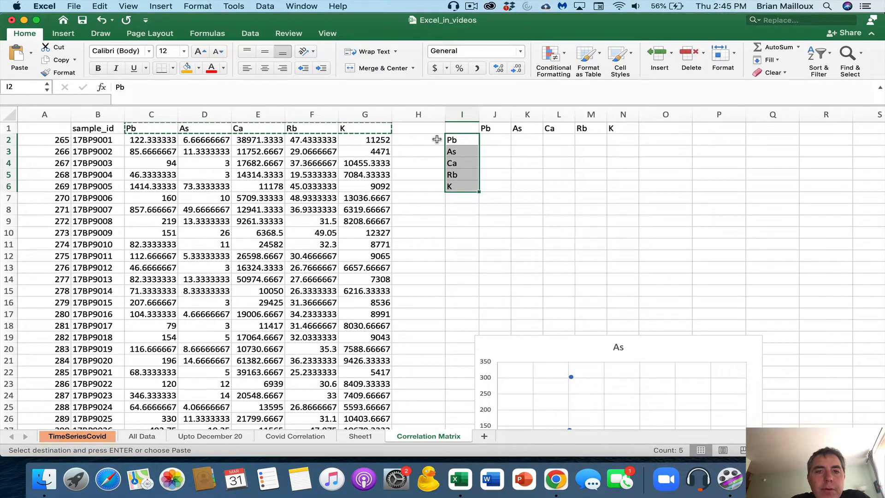
Check the pasted row and column labels, then select matrix cell K2
left_click(461, 138)
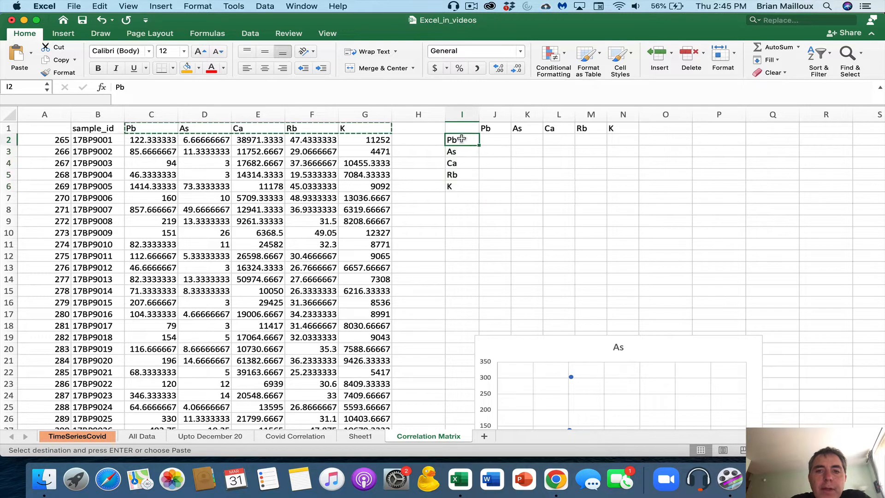
left_click(485, 130)
left_click(455, 135)
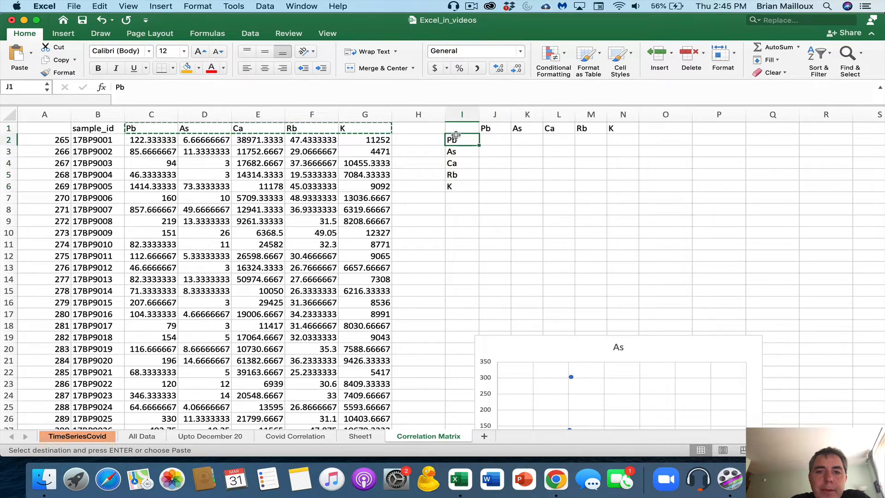
left_click(529, 131)
left_click(469, 138)
left_click(550, 128)
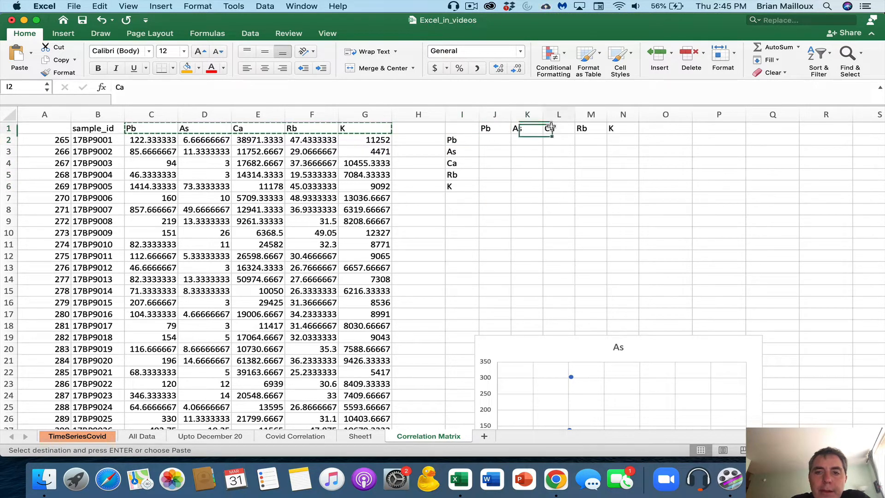
left_click(470, 137)
left_click(586, 128)
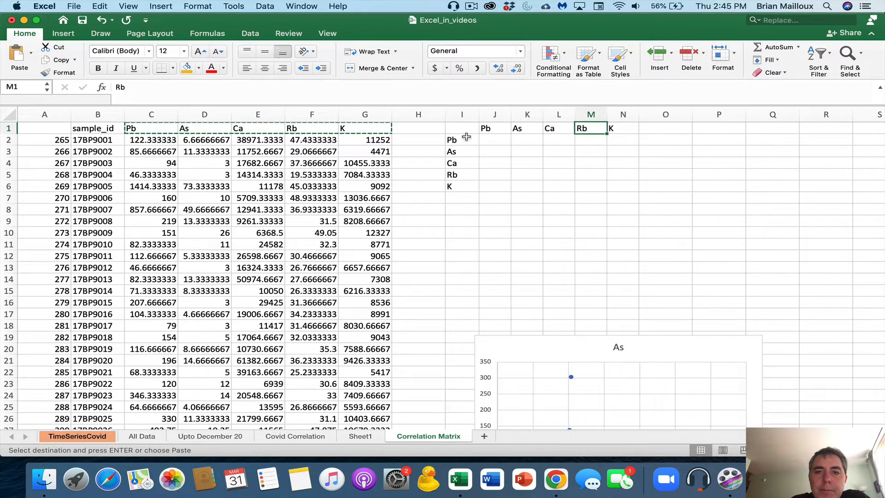
left_click(466, 137)
left_click(618, 128)
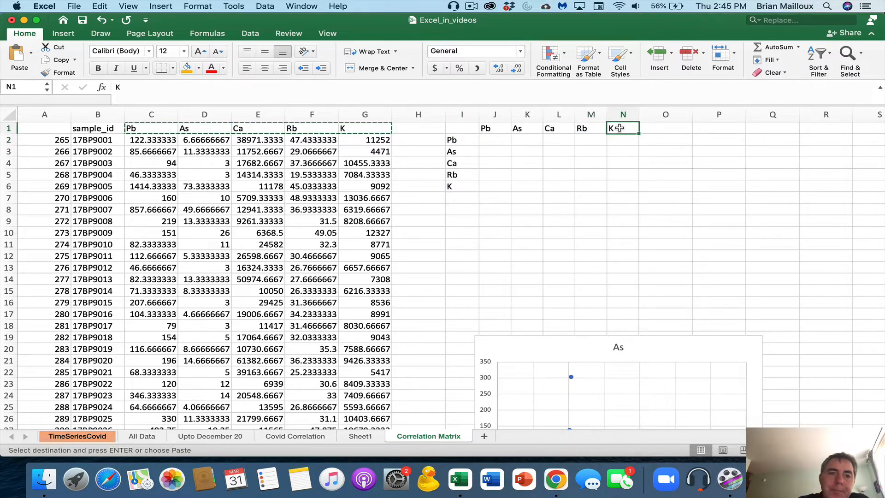
left_click(498, 141)
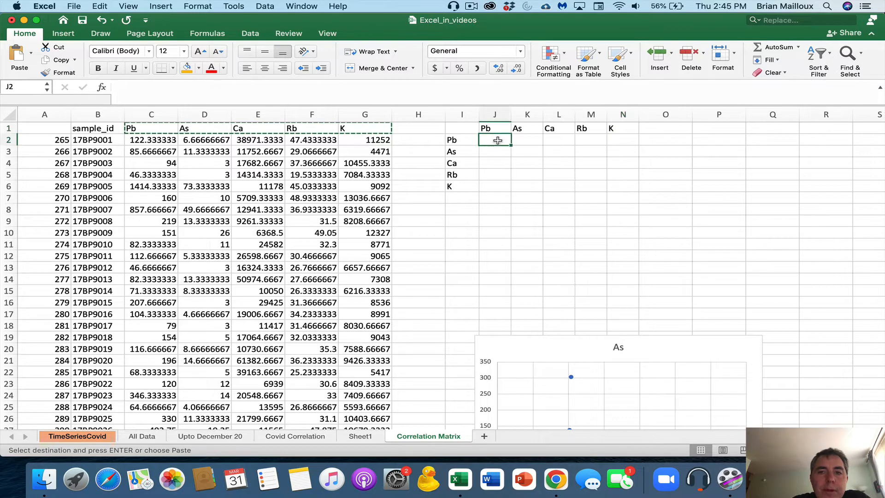
left_click(526, 139)
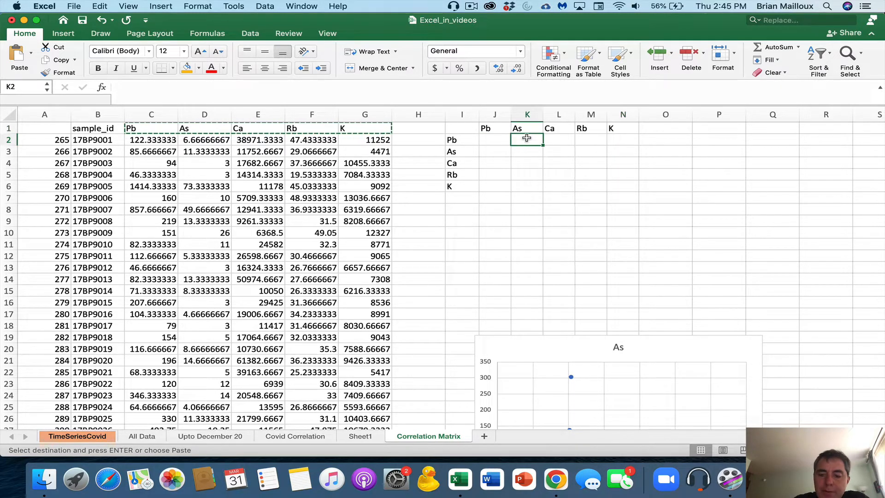
Enter =CORREL(C2:C464,D2:D464) in K2 for the Pb–As correlation
key("Escape")
type("=")
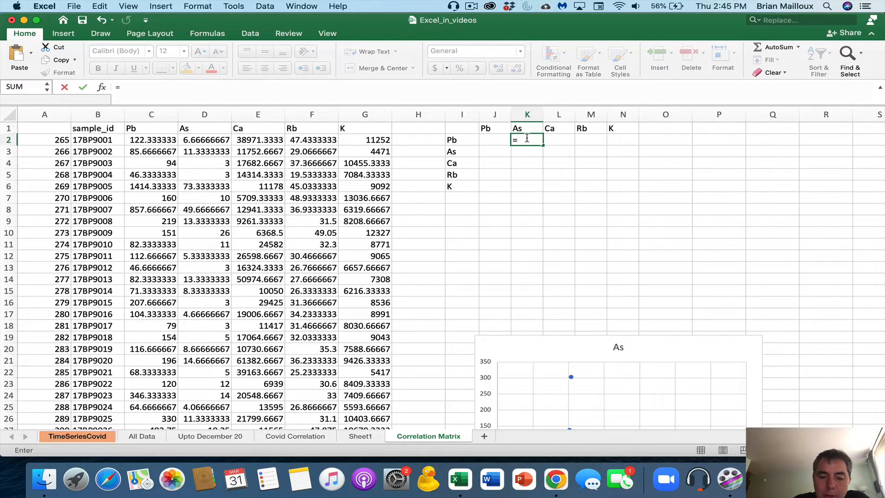
type("correl(")
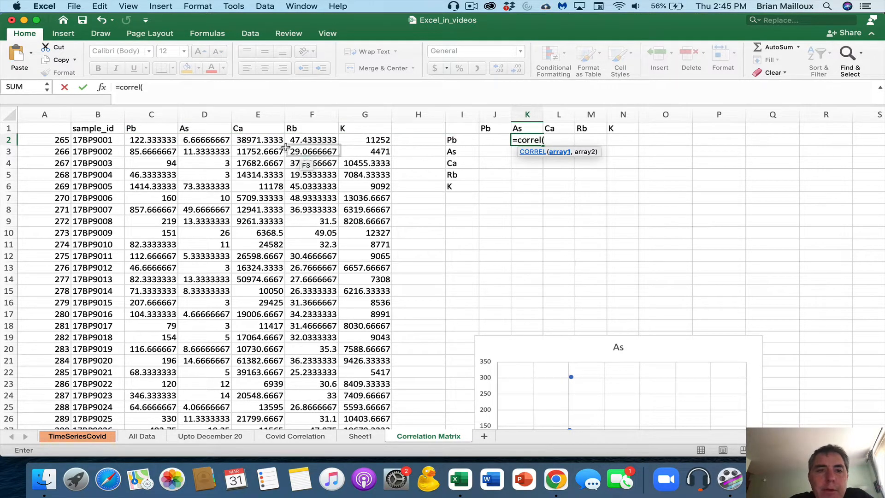
left_click_drag(144, 141, 140, 392)
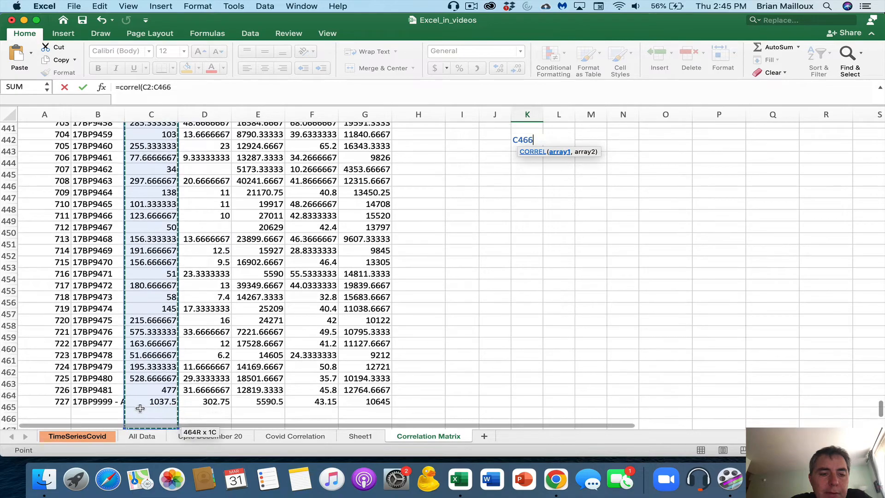
type(",")
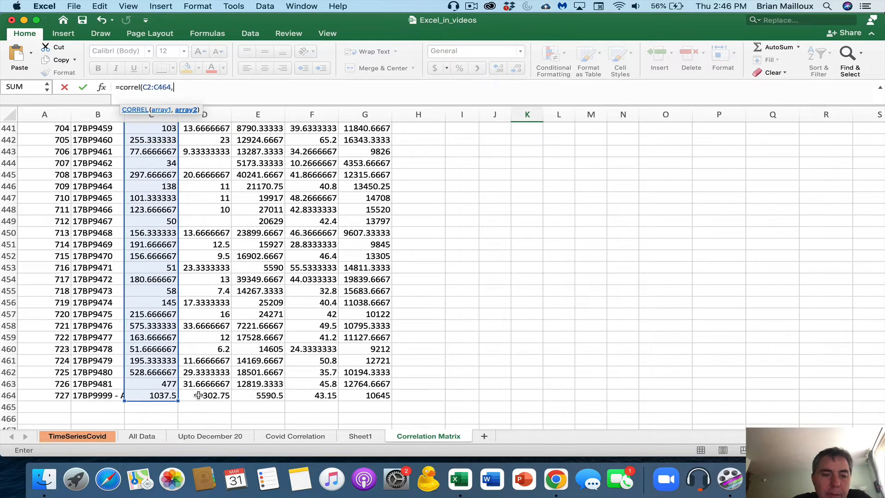
left_click_drag(199, 396, 187, 143)
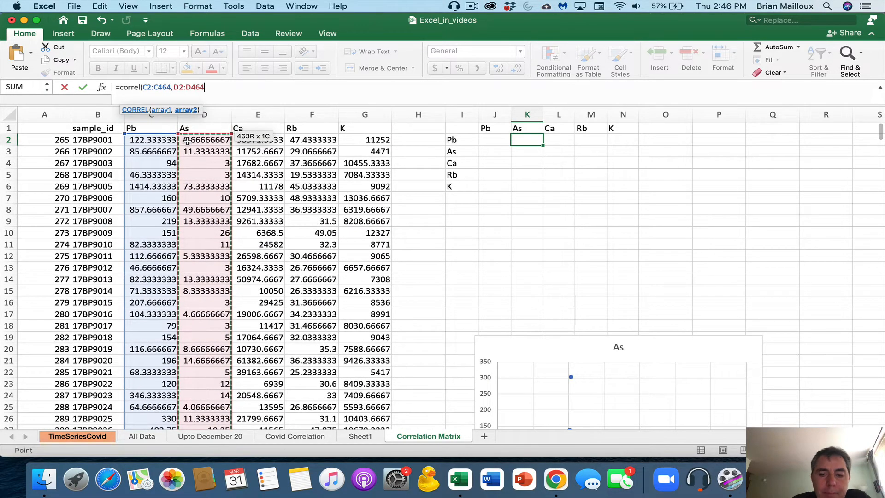
key("Return")
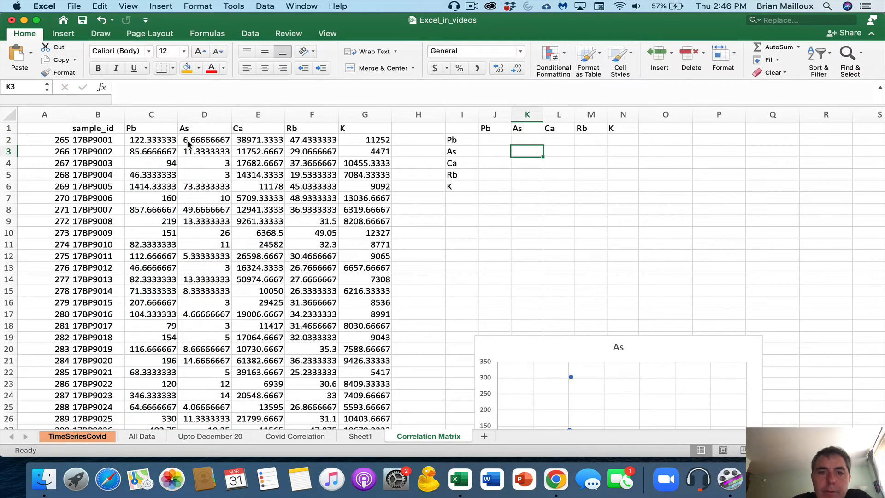
key("Up")
left_click(197, 88)
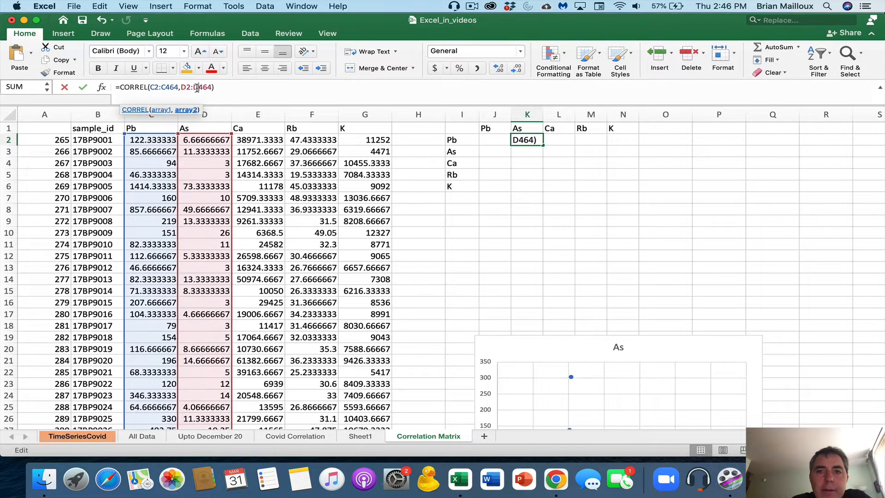
key("Return")
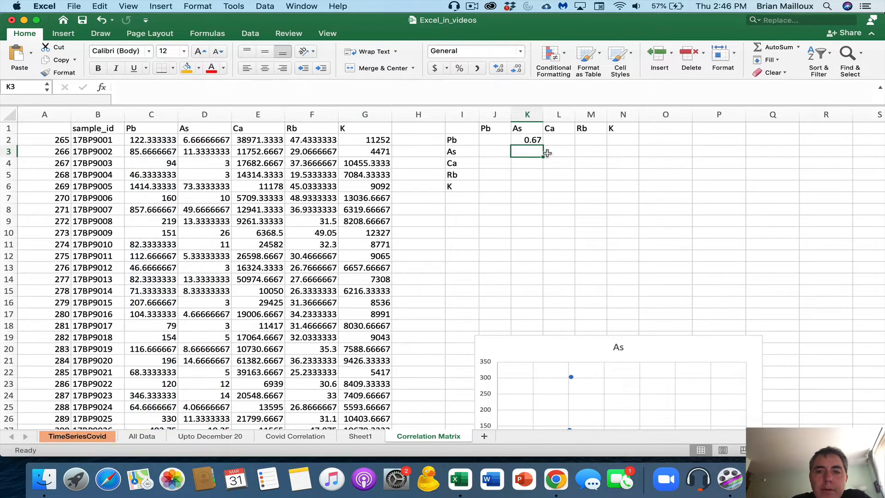
Anchor the first range in K2's formula as $C2:$C464
left_click(528, 139)
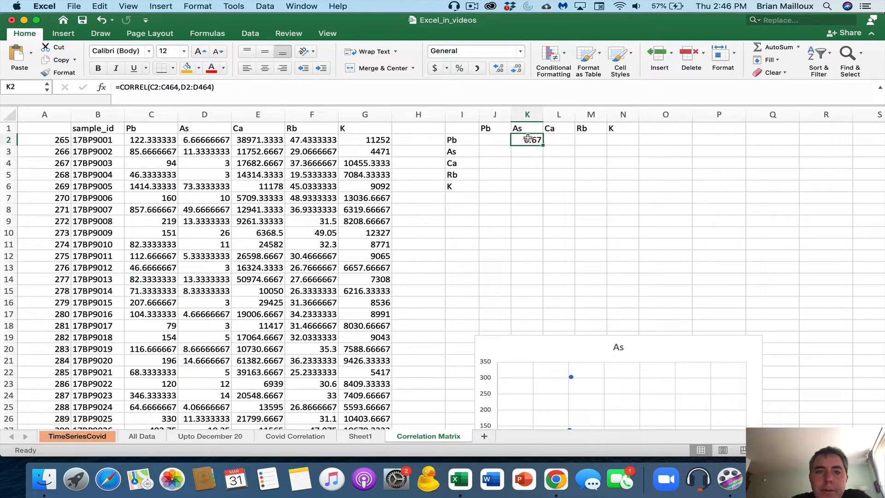
left_click(150, 87)
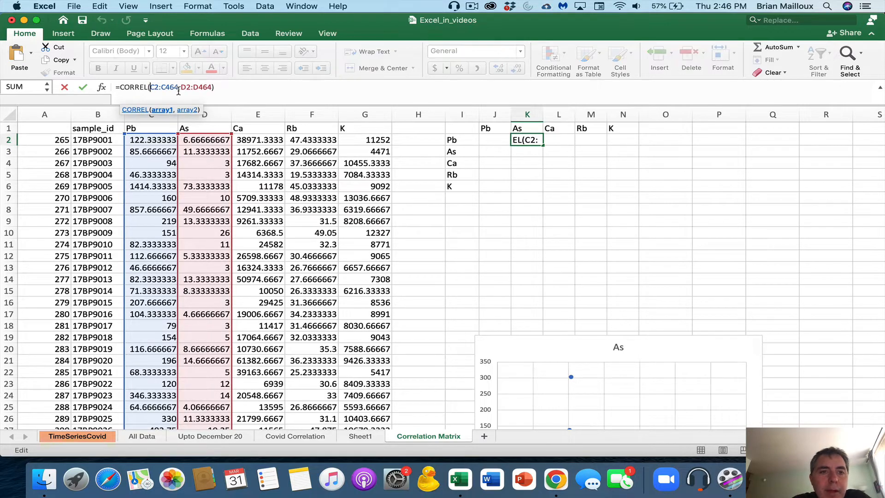
type("$")
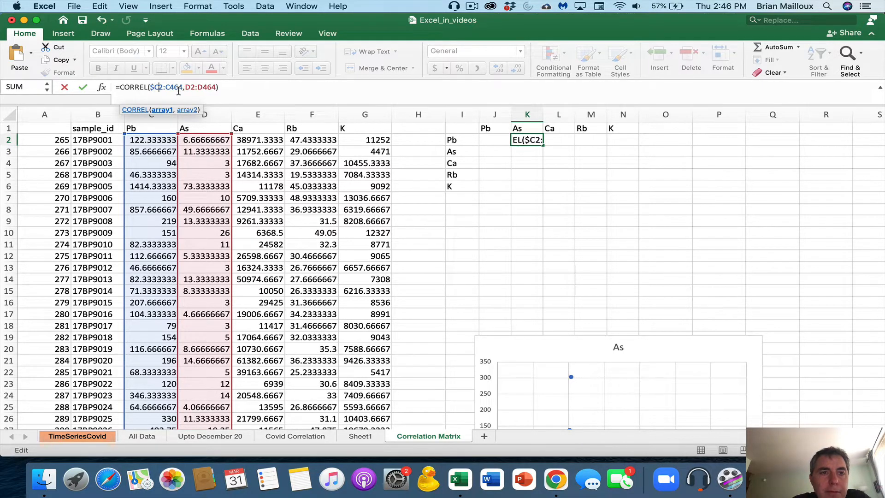
key("Right")
type("$")
key("Return")
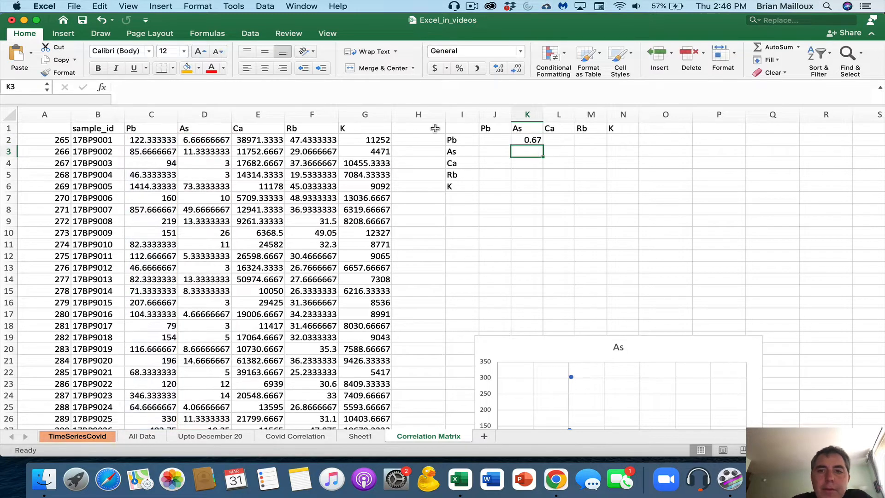
Fill the K2 formula left to J2 and right to N2, review J2, then move to J3
left_click(528, 143)
left_click_drag(543, 145, 490, 144)
left_click_drag(544, 146, 636, 148)
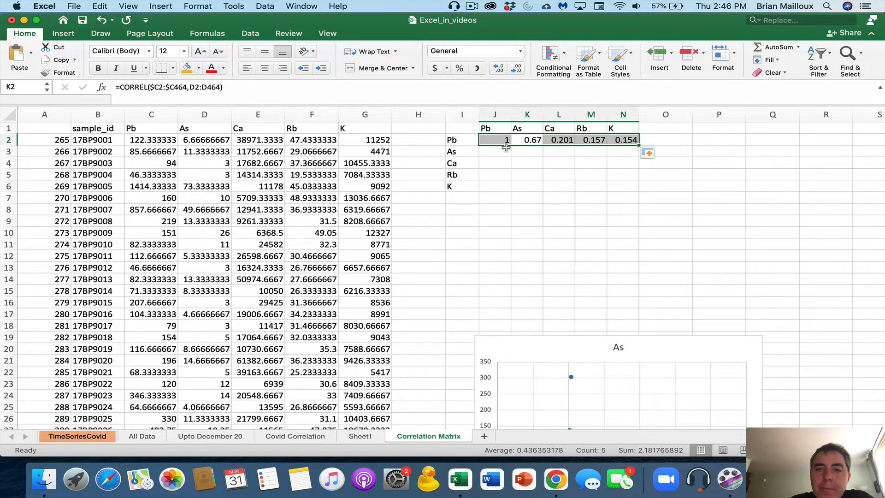
left_click(495, 139)
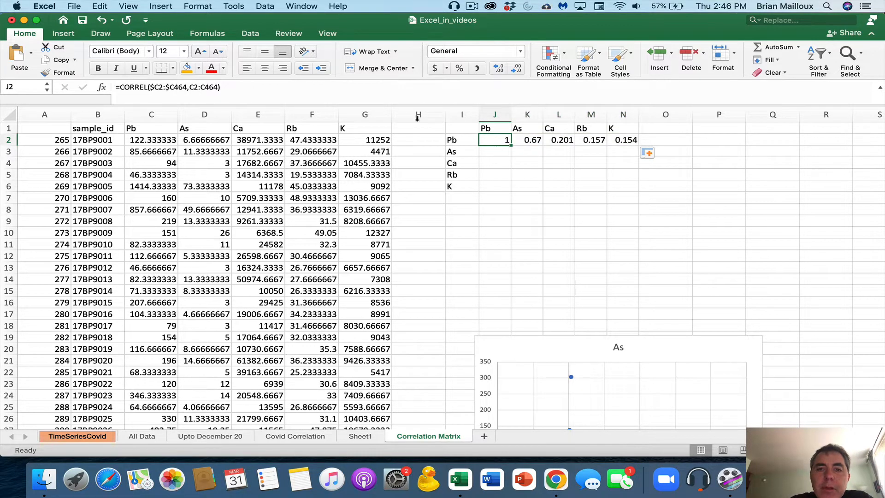
left_click_drag(230, 86, 112, 88)
key("cmd+c")
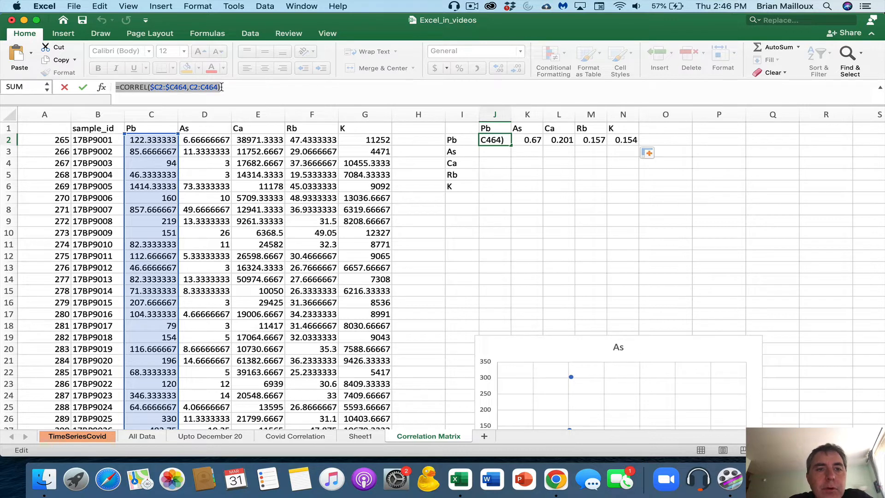
left_click(63, 87)
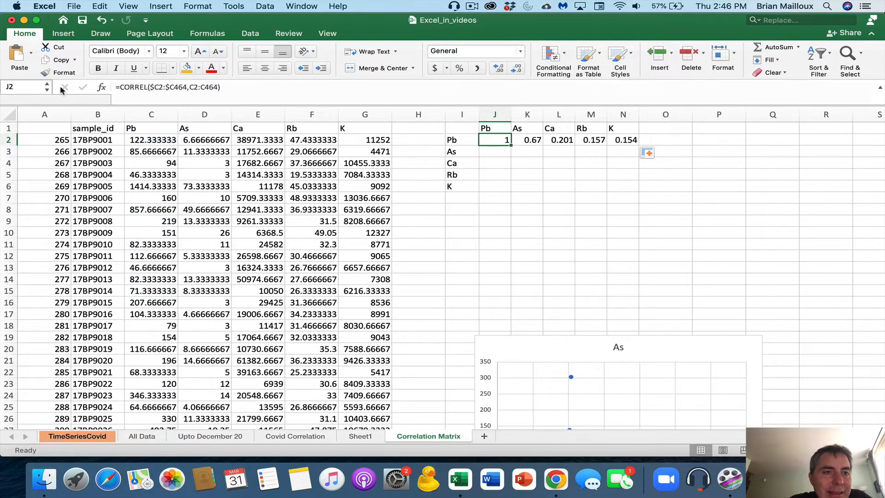
left_click(487, 154)
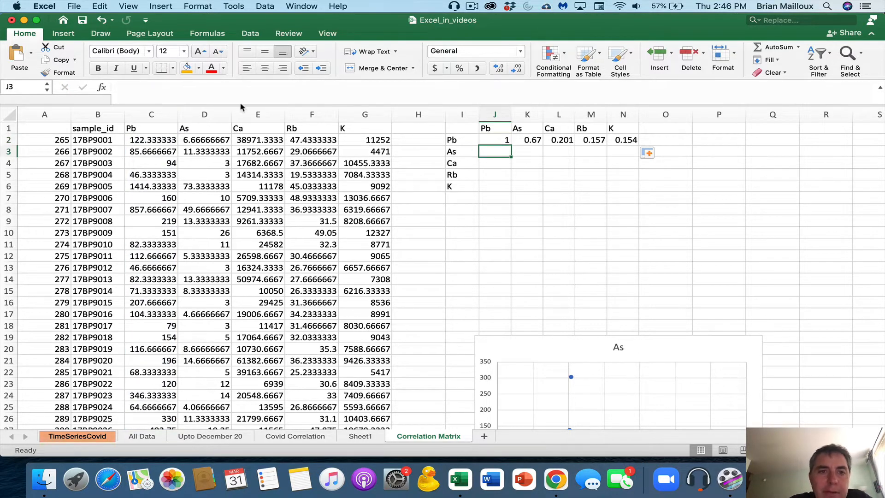
Paste the formula into J3 as =CORREL($D2:$D464,C2:C464) and fill it across to N3
left_click(235, 90)
key("cmd+v")
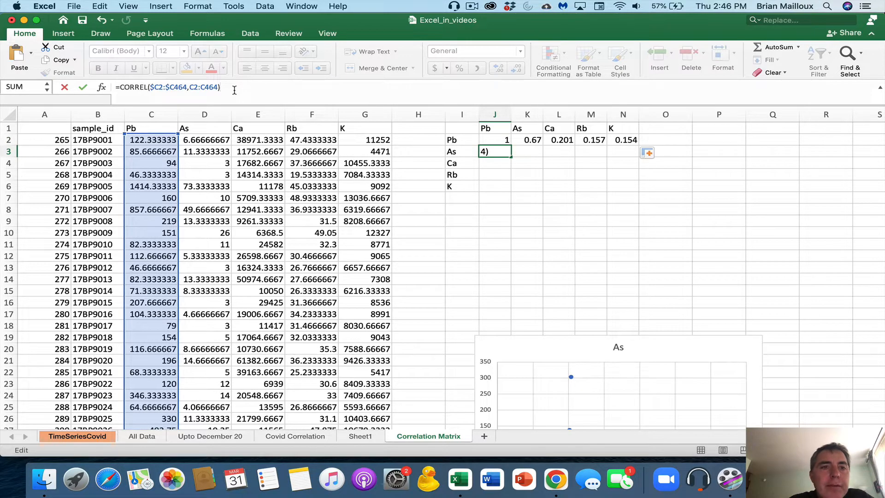
left_click(157, 87)
type("d")
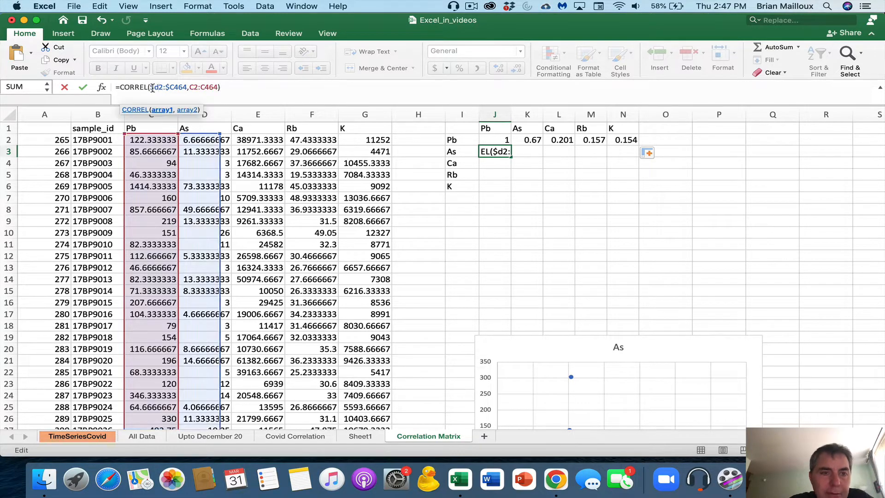
left_click_drag(173, 87, 169, 88)
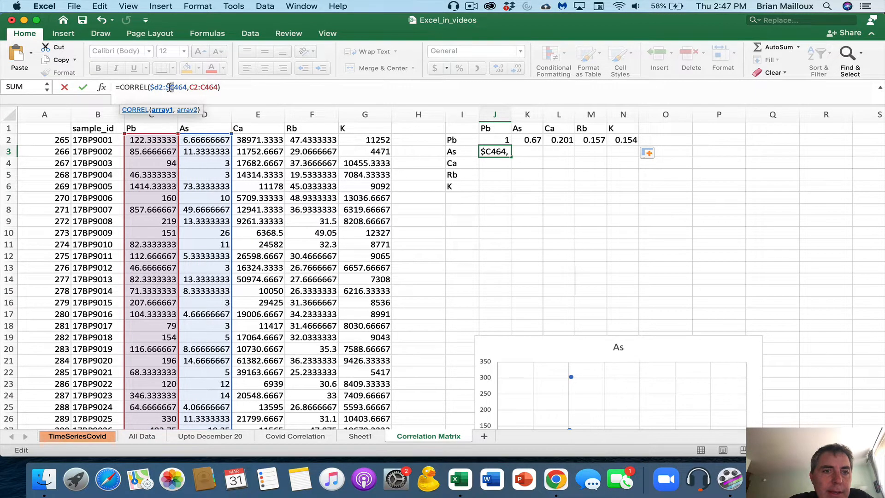
type("d")
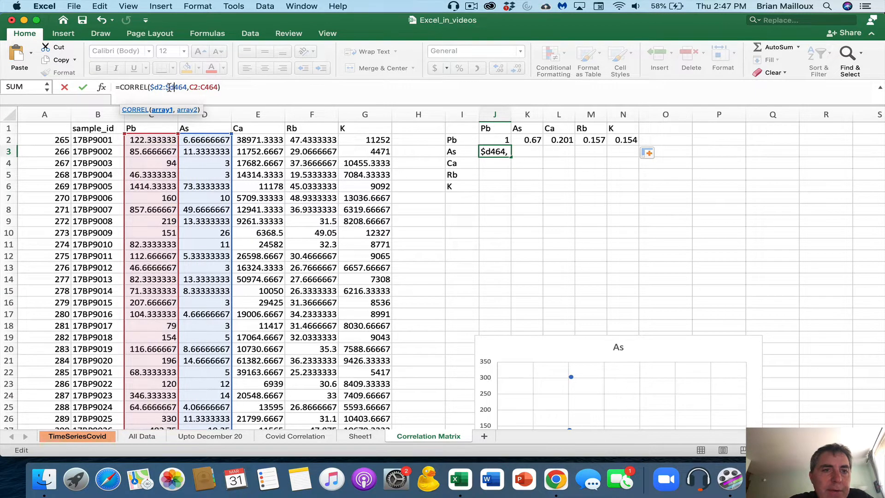
left_click(82, 88)
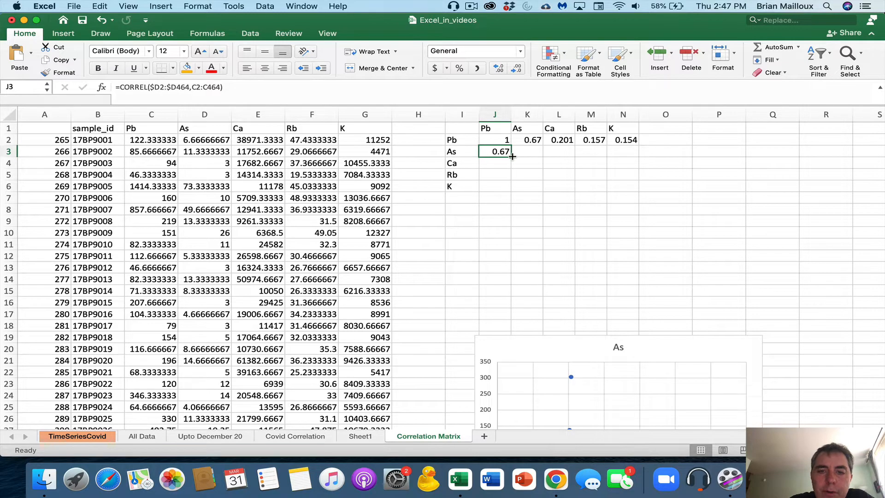
left_click_drag(511, 156, 628, 161)
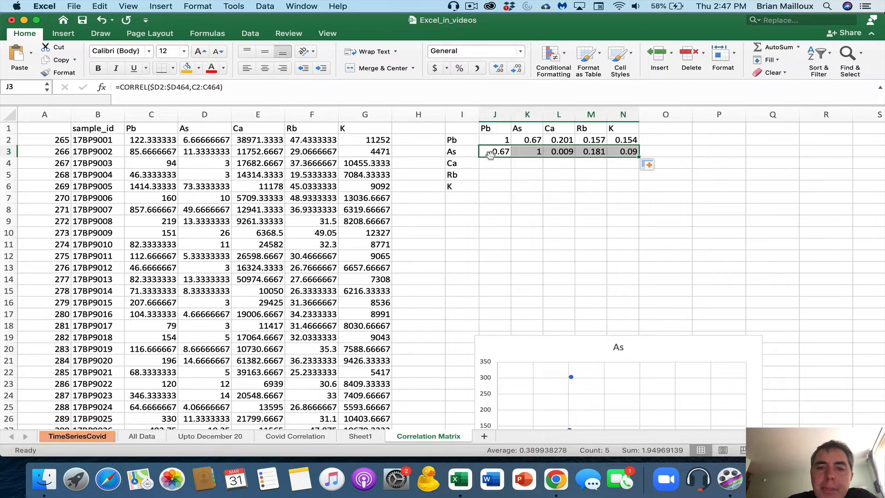
left_click(524, 149)
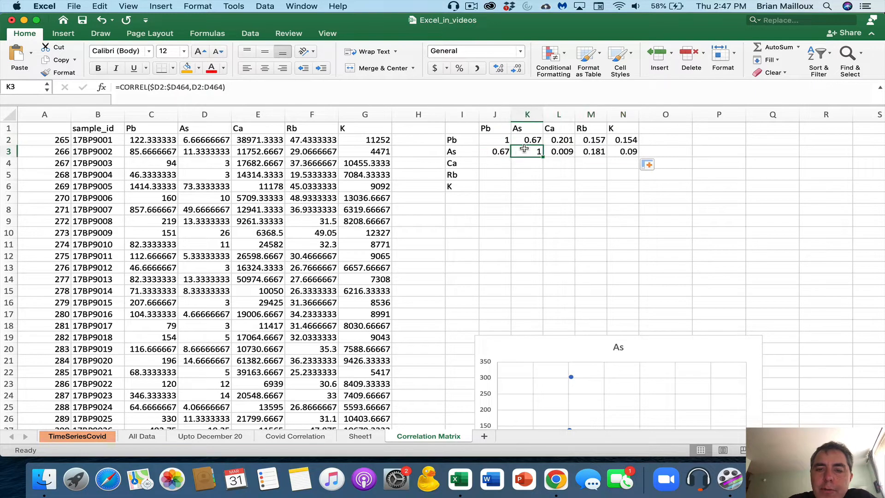
left_click(492, 152)
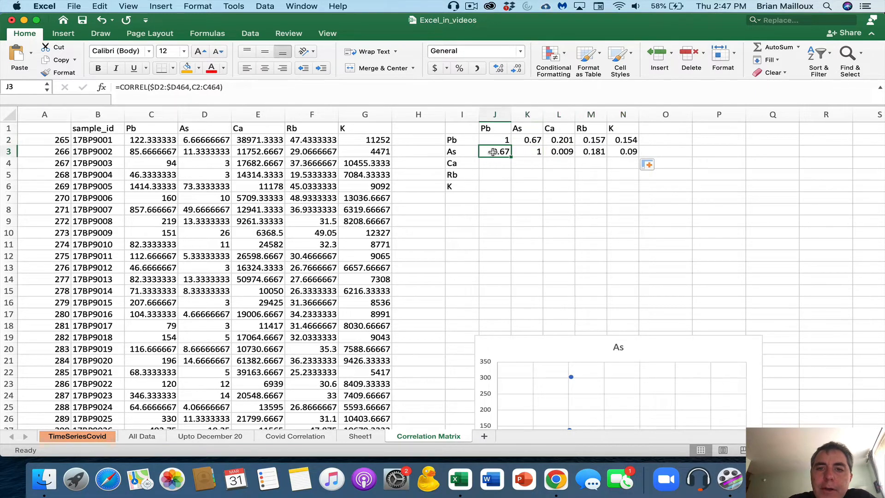
left_click(530, 138)
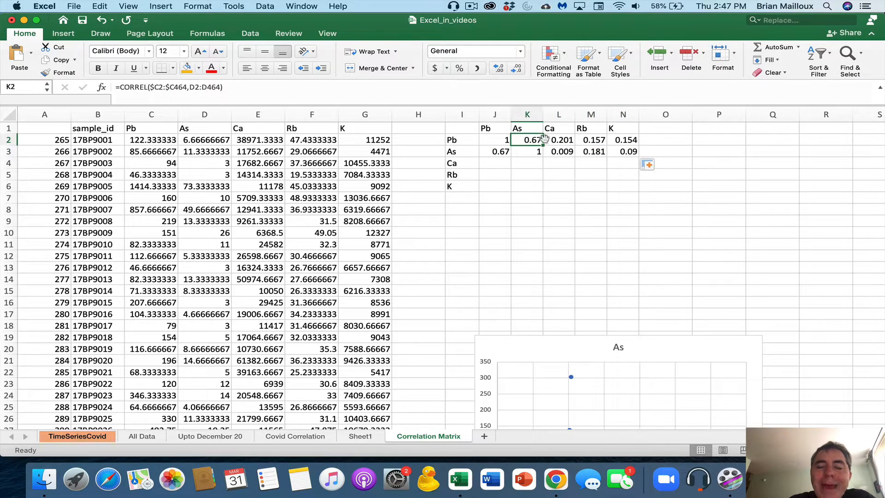
Copy J3's formula text and paste it into J4
left_click(497, 152)
left_click_drag(236, 89, 109, 92)
key("super+c")
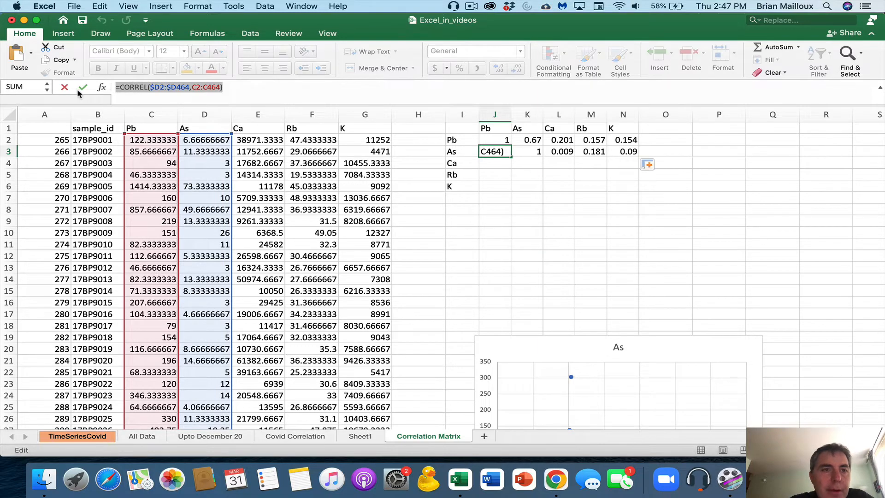
left_click(65, 89)
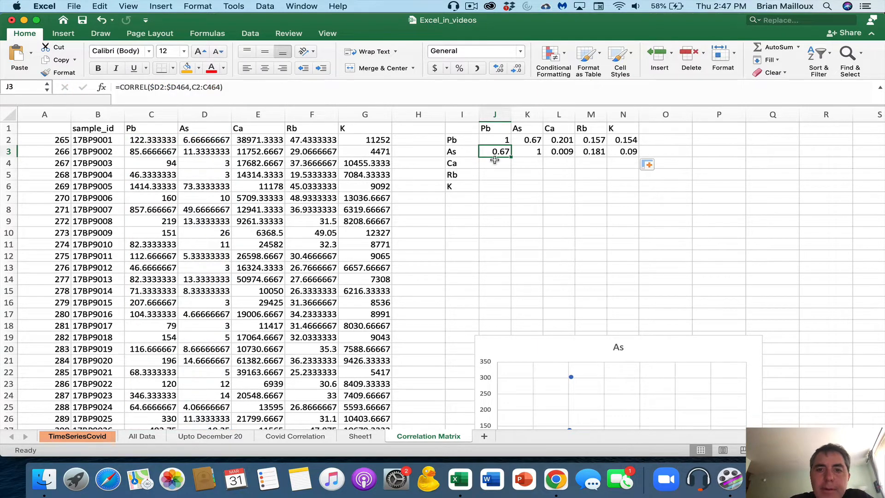
left_click(494, 162)
left_click(206, 87)
key("super+v")
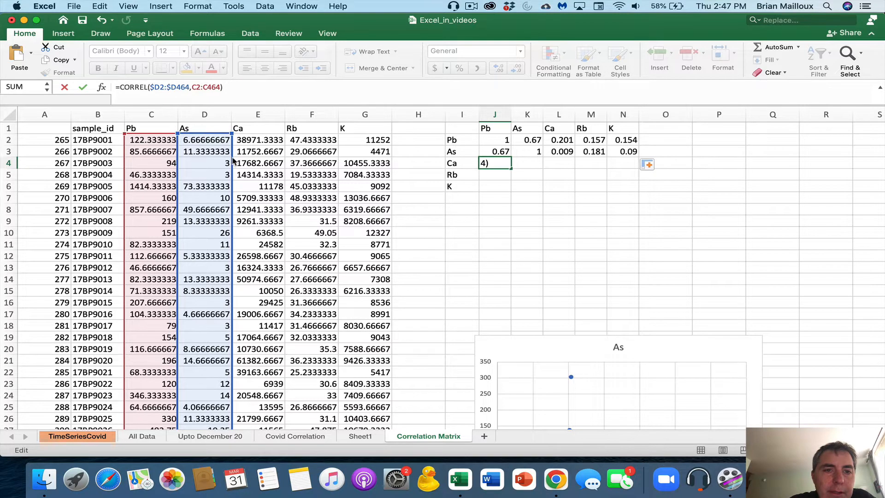
Point J4's first CORREL range at $E2:$E464 and fill across to N4 (0.201, 0.009, 1, -0.139, 0.07)
left_click_drag(234, 161, 244, 164)
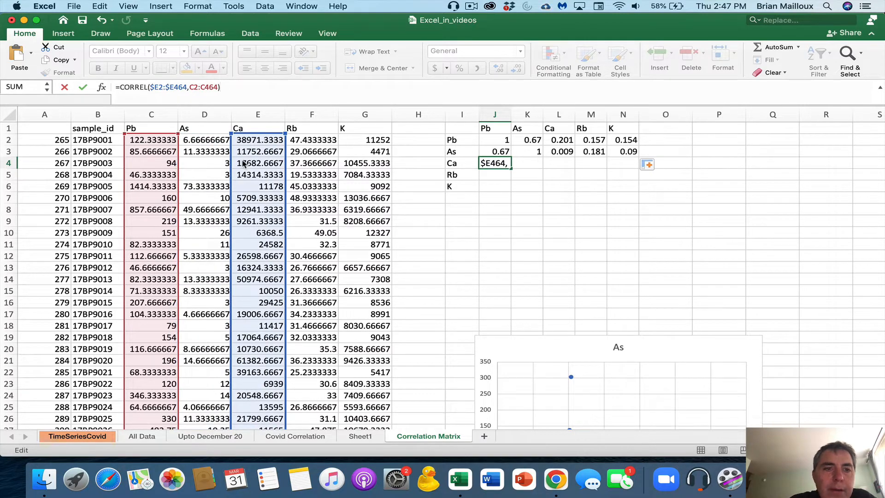
key("Return")
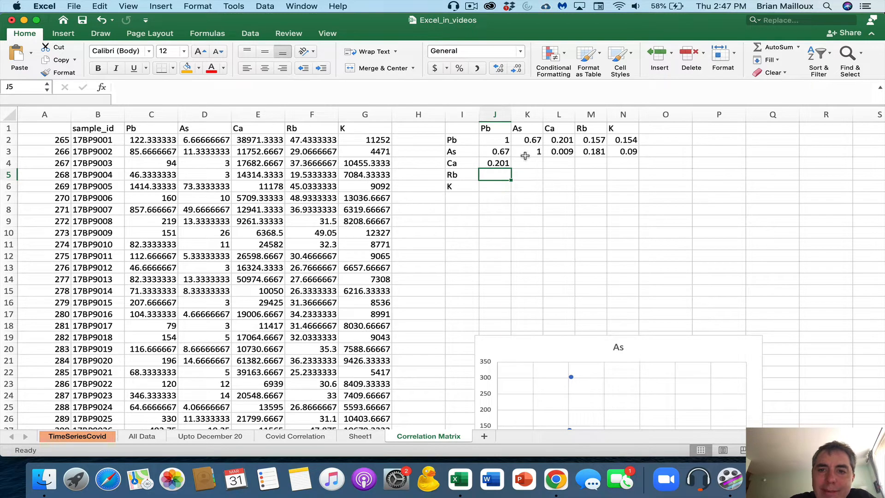
left_click(504, 164)
left_click_drag(512, 168, 635, 169)
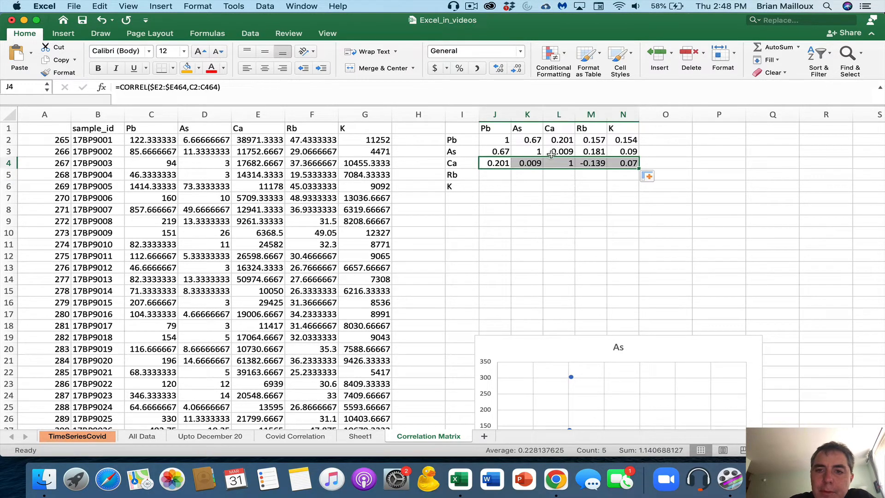
left_click(595, 163)
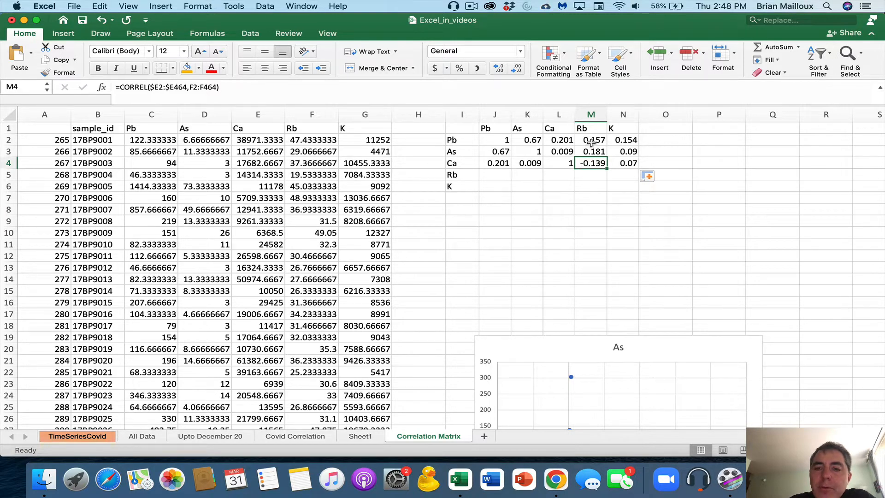
Select J4's formula text for reuse and begin a formula in J5
left_click(501, 164)
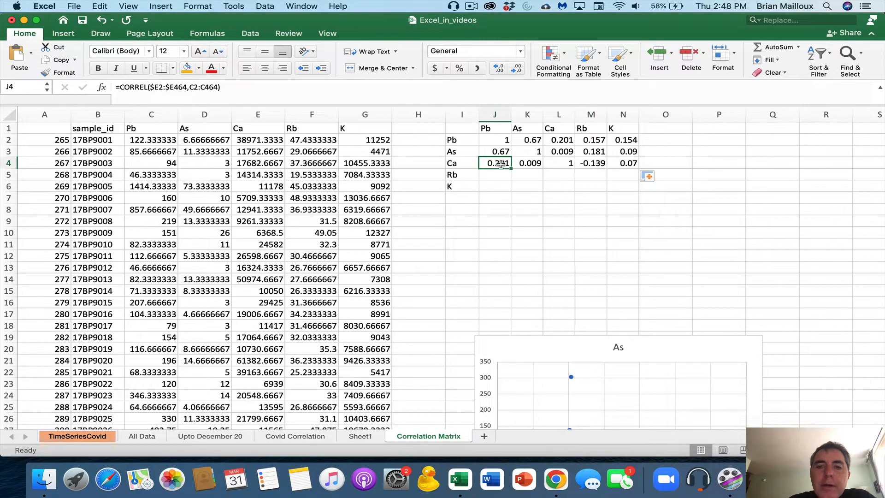
left_click_drag(230, 89, 113, 87)
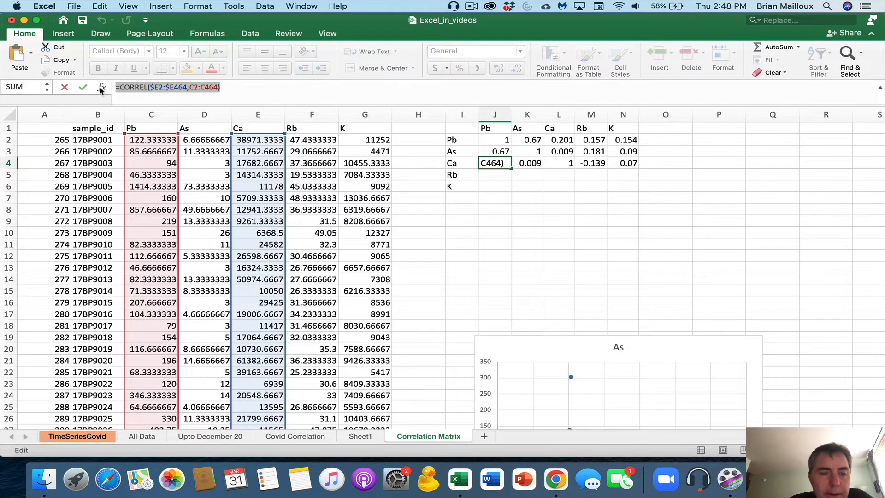
left_click(65, 88)
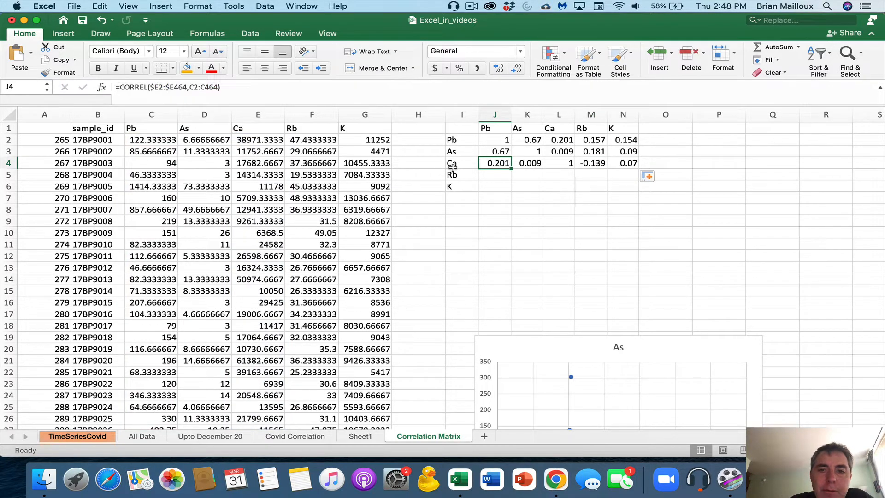
left_click(493, 173)
left_click(211, 87)
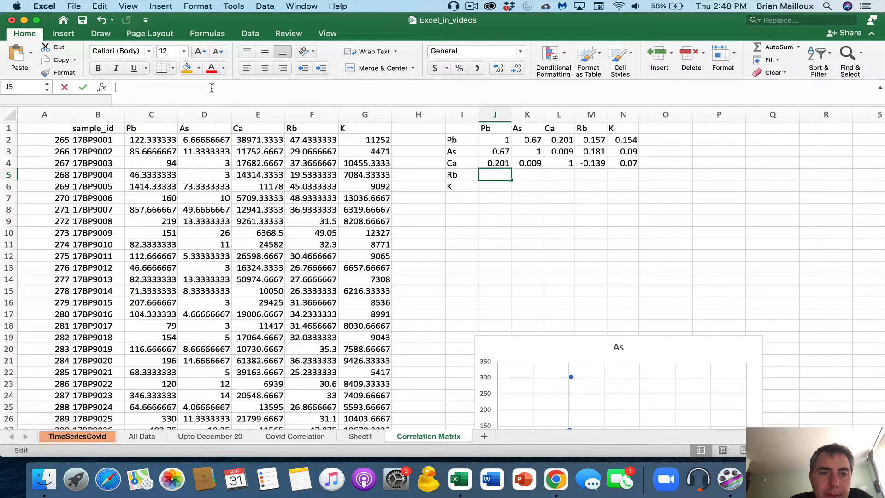
Paste the CORREL formula into J5 with range $F2:$F464 and fill across to N5
key("cmd+v")
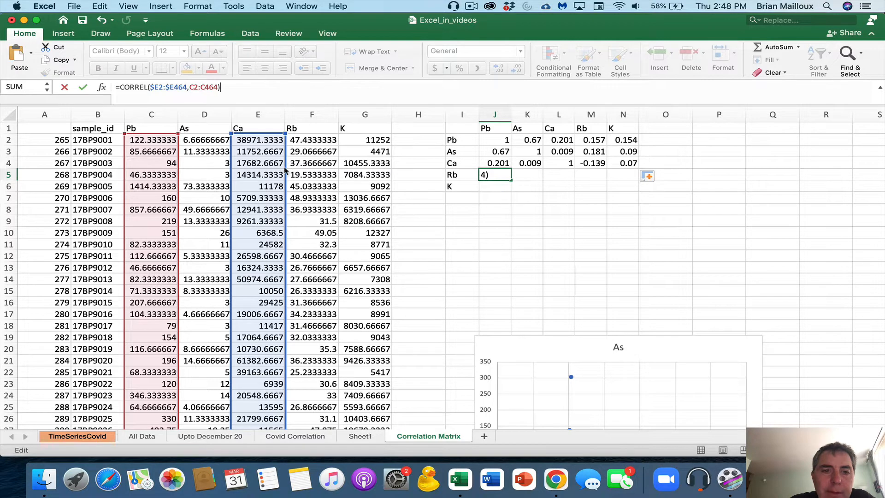
left_click_drag(285, 171, 301, 172)
left_click(83, 88)
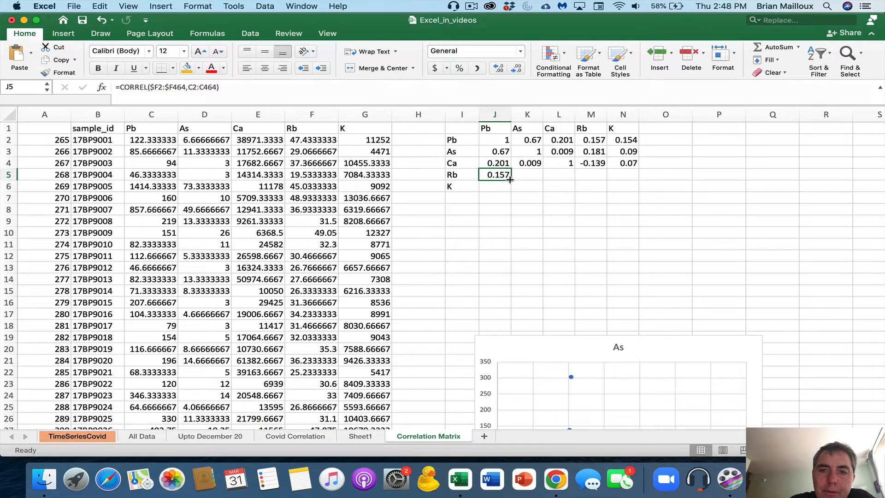
left_click_drag(510, 179, 624, 180)
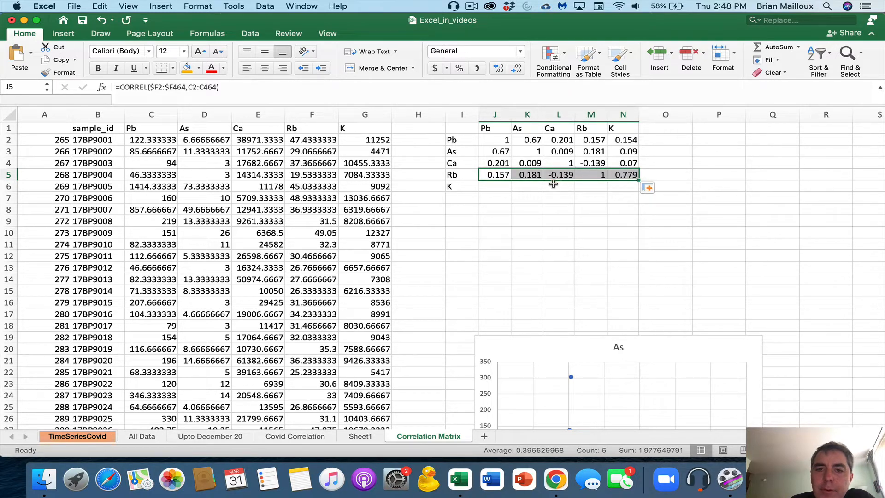
Select J5's formula text for reuse and move to J6
left_click(498, 175)
left_click(233, 88)
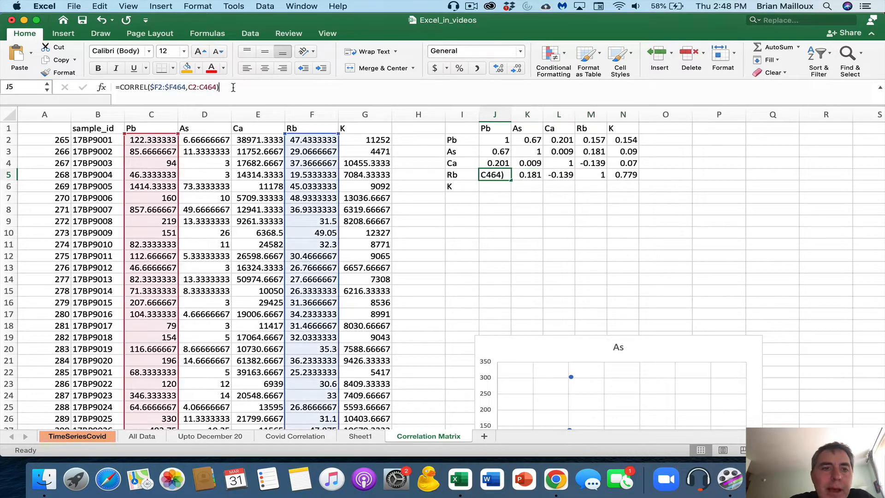
left_click_drag(234, 87, 110, 88)
key("super+c")
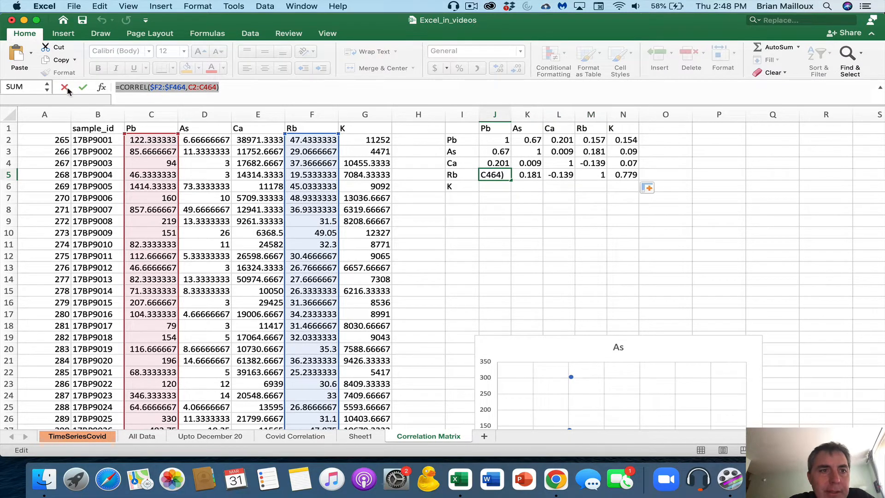
left_click(65, 88)
left_click(488, 183)
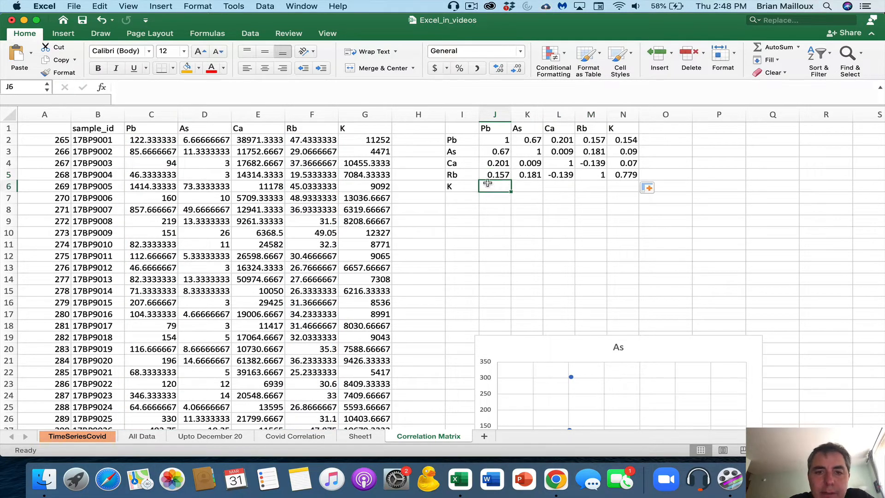
Paste CORREL into J6 with range $G2:$G464, fill to N6, and narrow columns I through N
left_click(200, 92)
key("super+v")
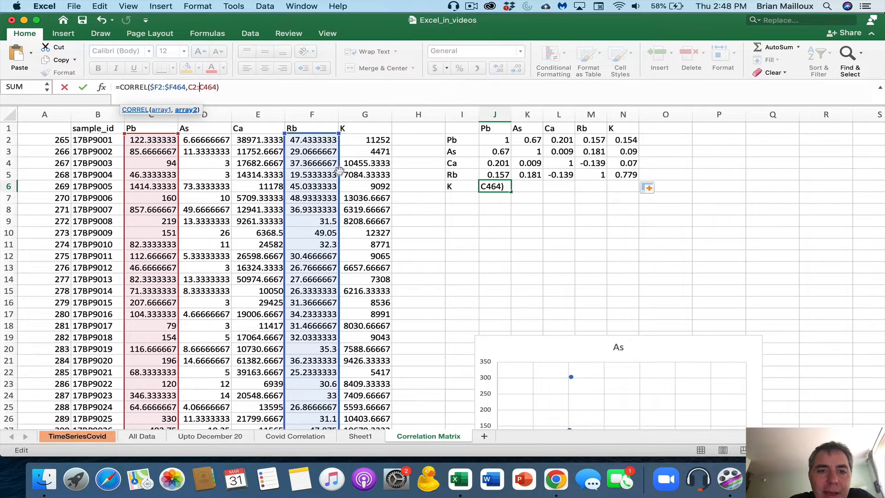
left_click_drag(339, 174, 356, 175)
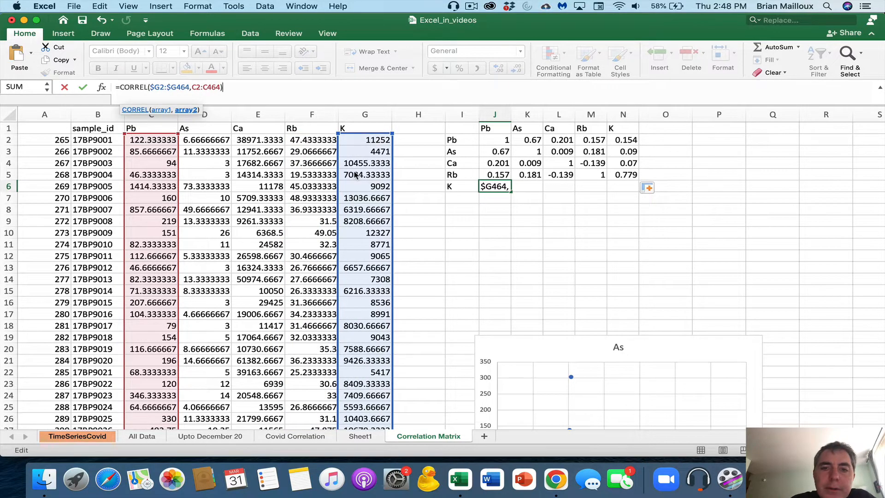
key("Return")
left_click(500, 187)
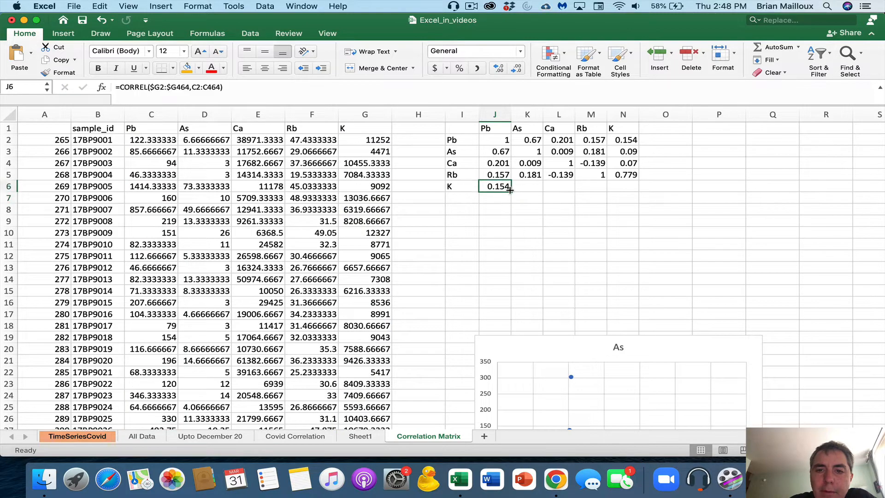
left_click_drag(510, 189, 628, 187)
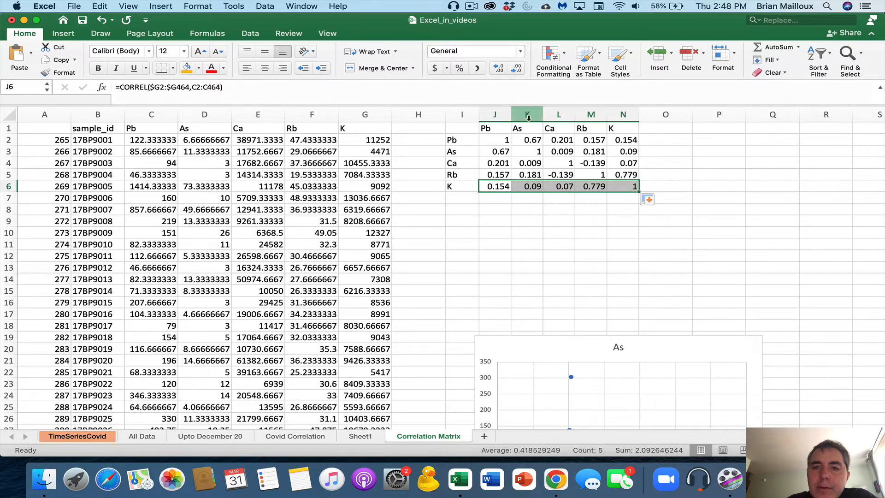
left_click_drag(462, 112, 633, 112)
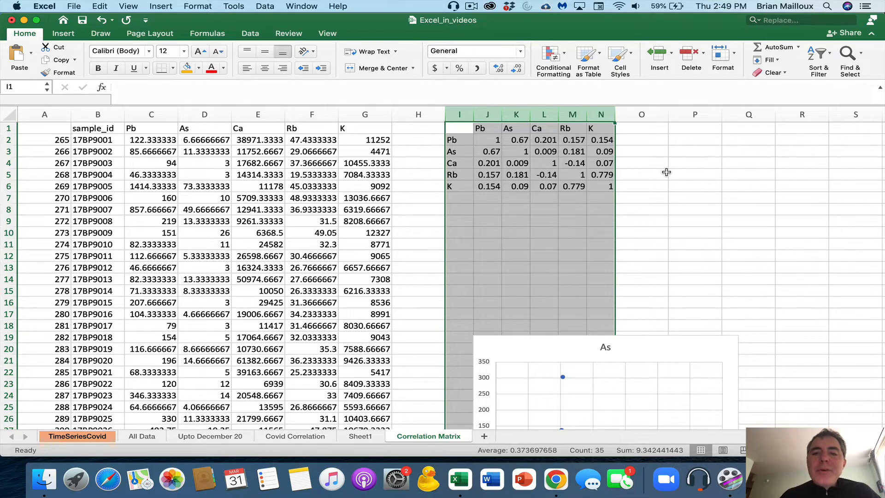
left_click(492, 143)
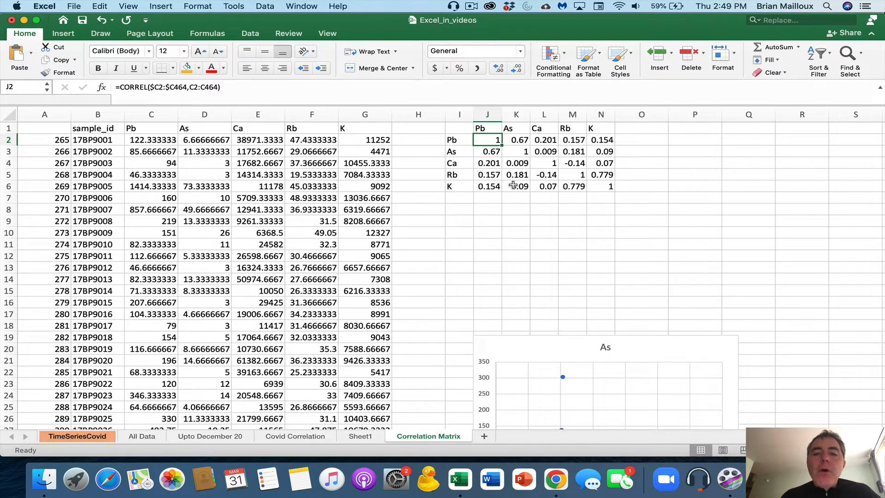
Type legend labels p-val in I8, <0.05 in I9, <0.01 in I10 and r in J8
left_click(488, 210)
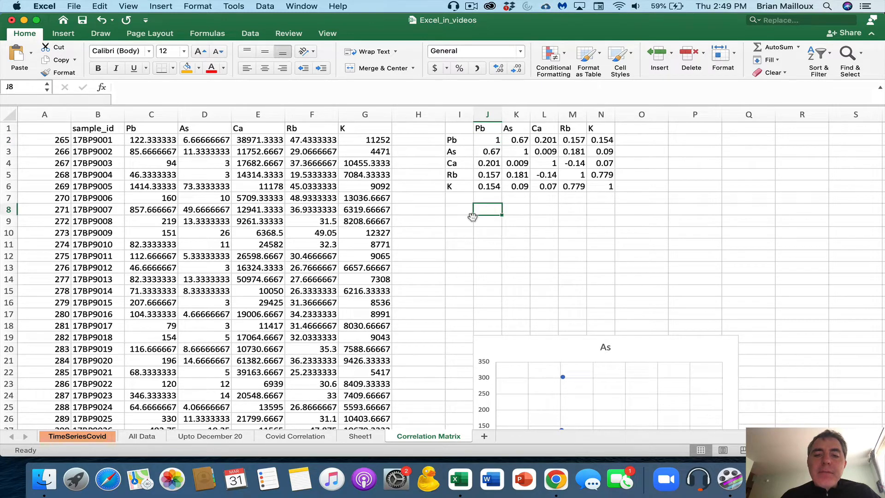
left_click(455, 220)
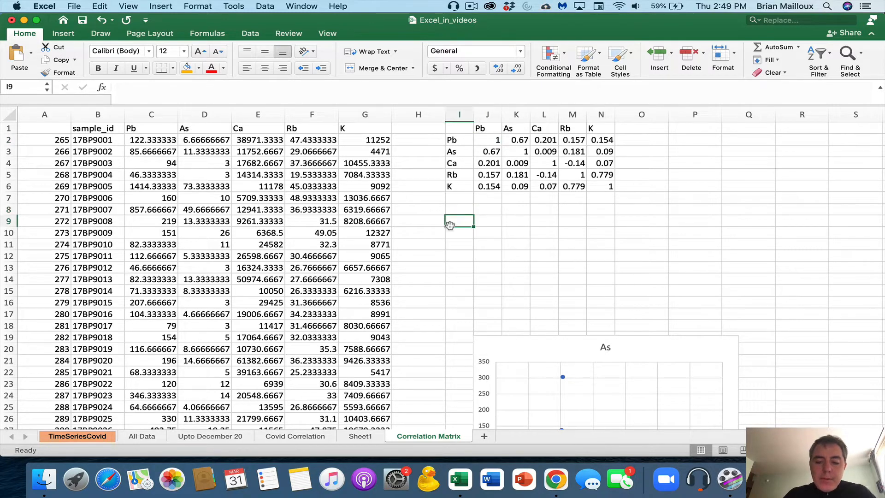
key("Up")
type("p")
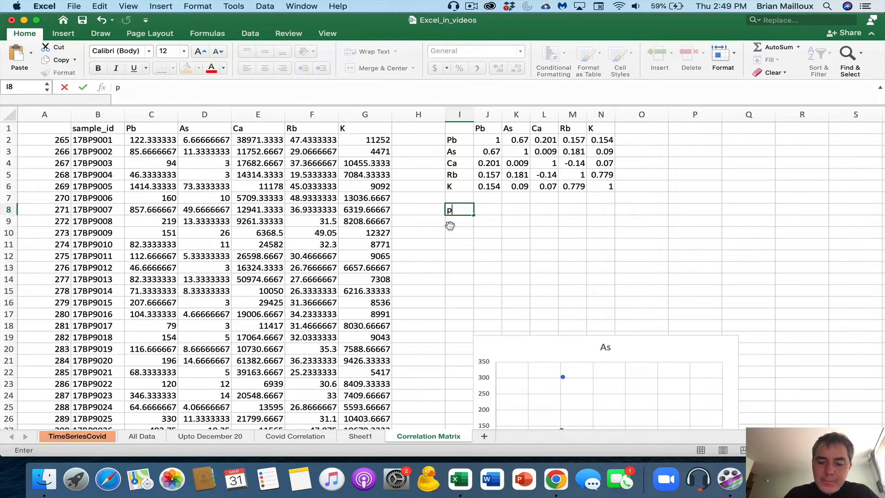
type("-val")
key("Return")
type("<0.05")
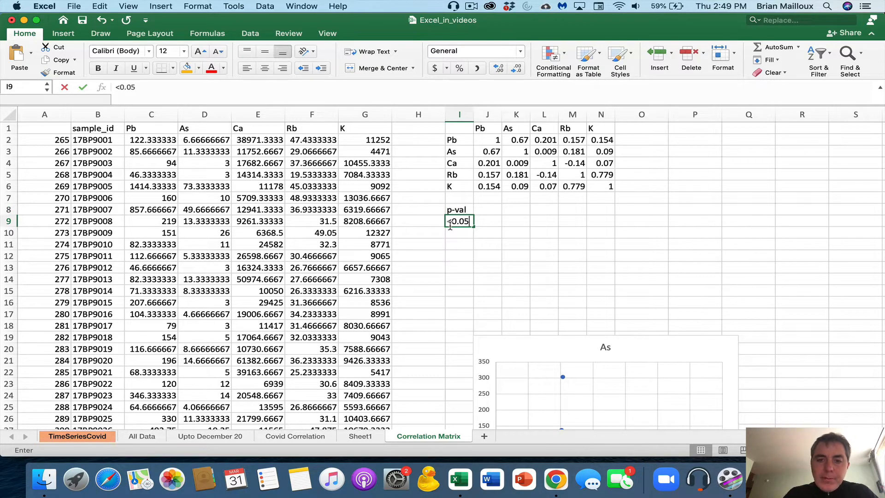
key("Return")
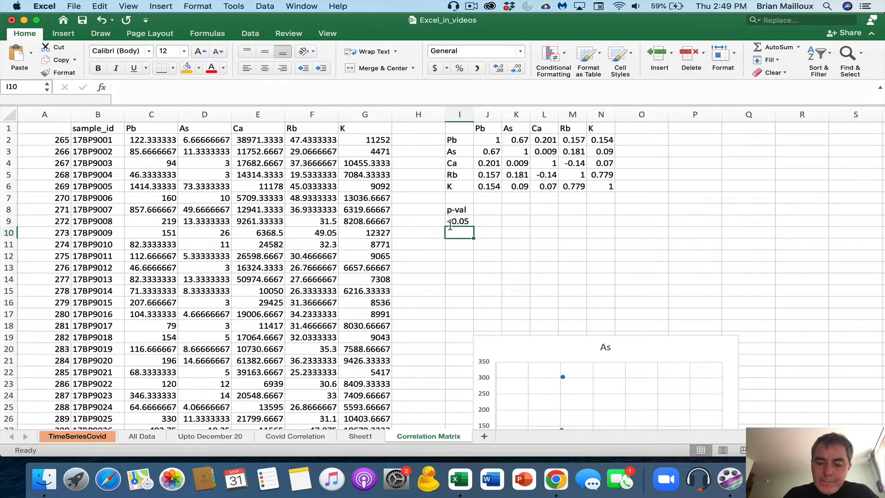
type("<0.01")
key("Tab")
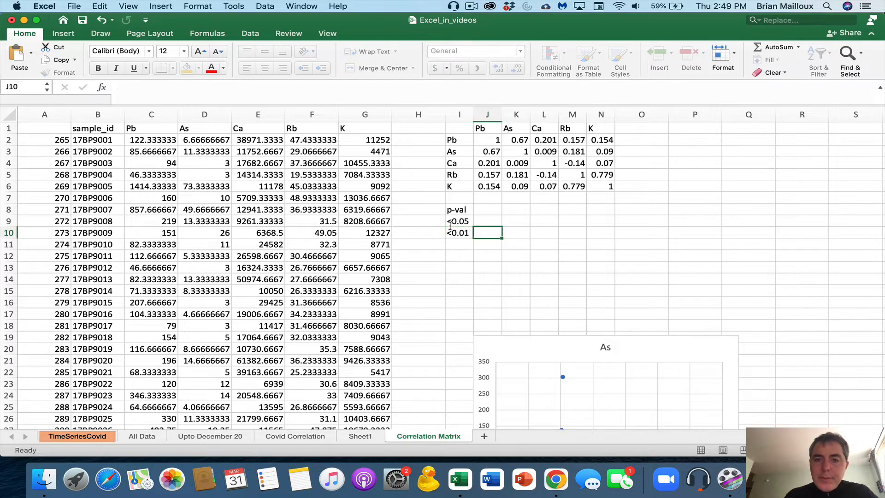
key("Up")
key("Up")
type("r")
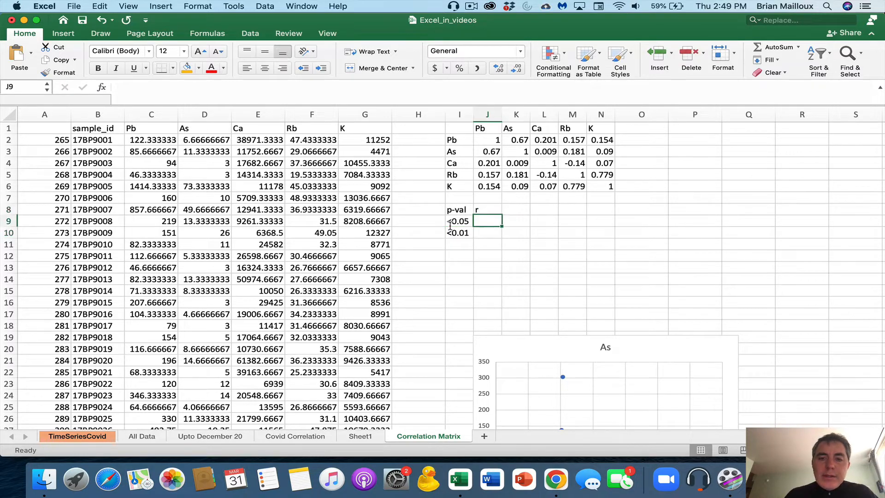
key("Return")
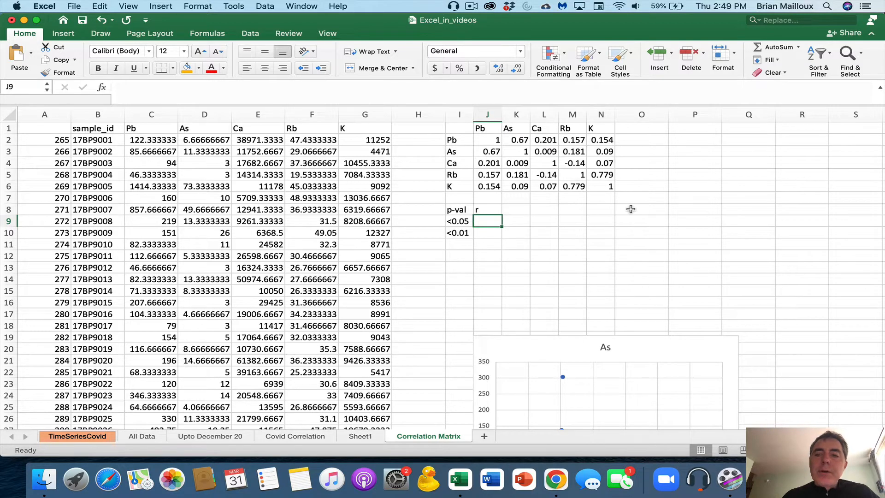
Label P2 "count", copy the Pb–K headers to Q1:U1, and narrow columns P through U
left_click(680, 139)
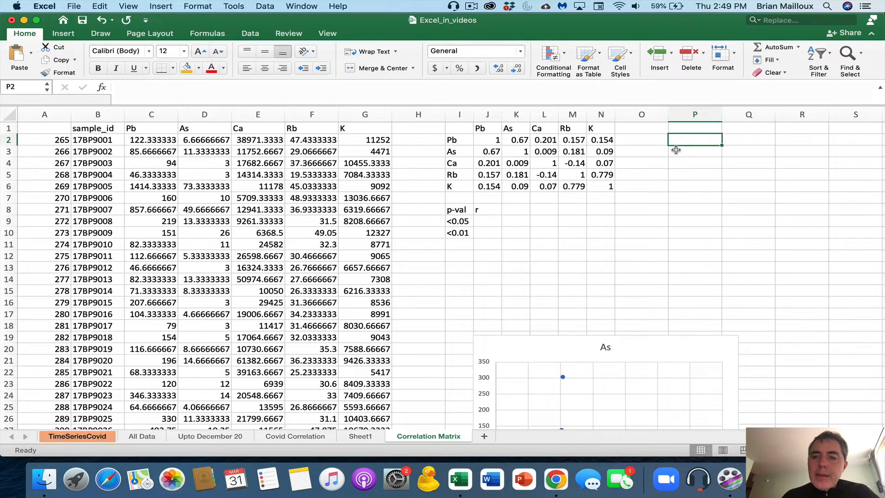
type("count")
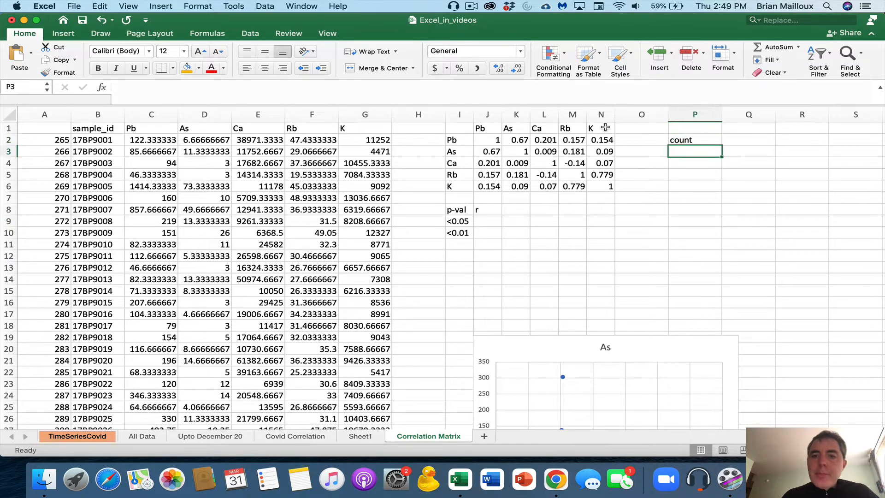
left_click_drag(601, 128, 487, 129)
key("super+c")
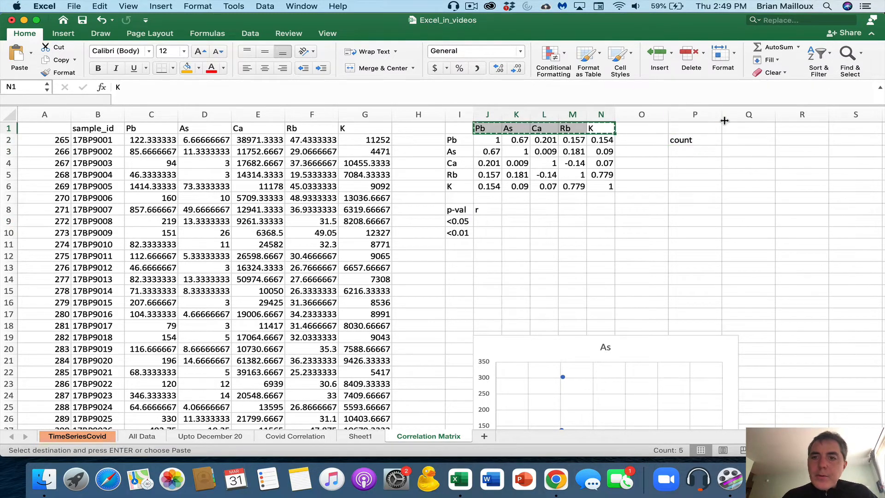
left_click(726, 129)
key("super+v")
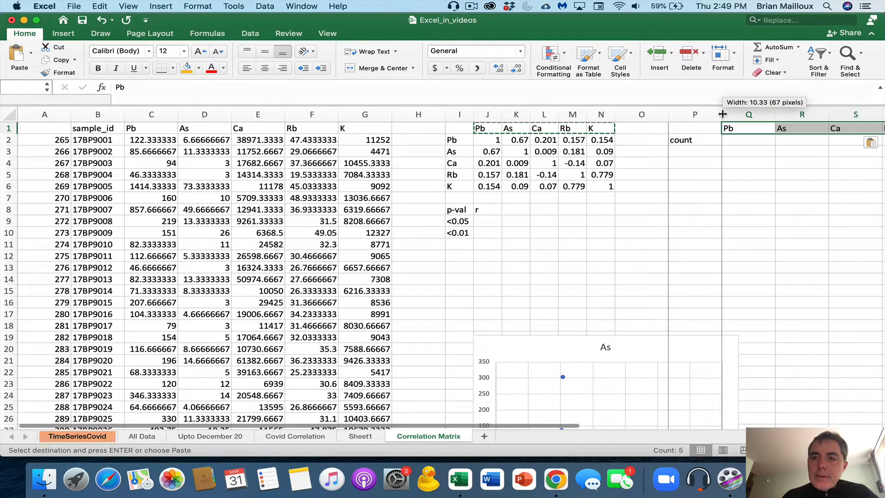
left_click_drag(709, 113, 757, 122)
left_click_drag(614, 114, 590, 113)
Enter =COUNT(C2:C464) in Q2, fill to U2 (463, 425, 463, 463, 463), then switch to Chrome
left_click(549, 142)
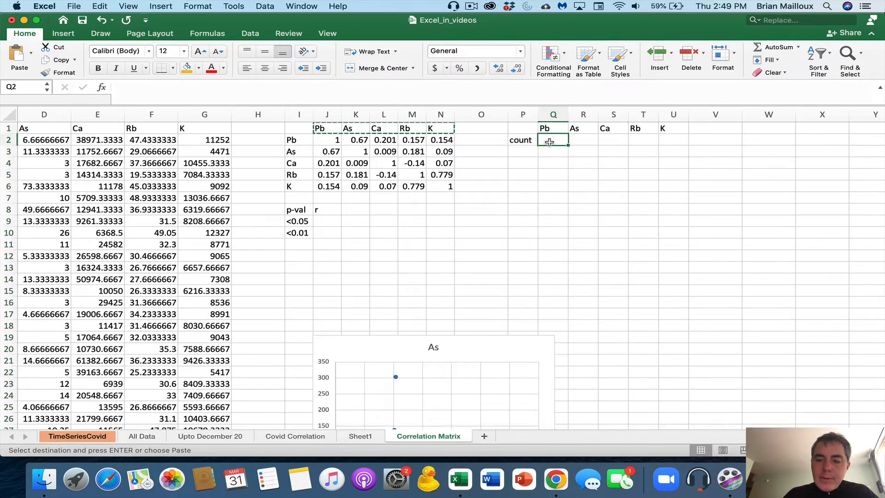
type("=count(")
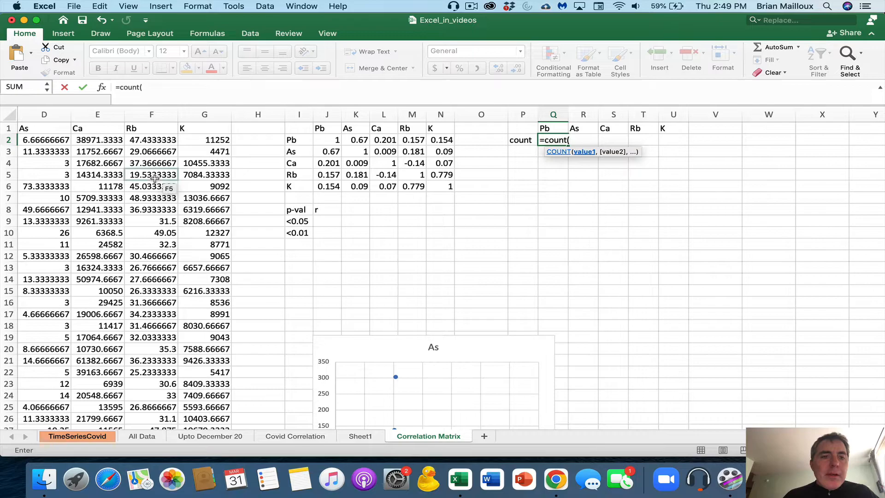
scroll(134, 151, "left", 5)
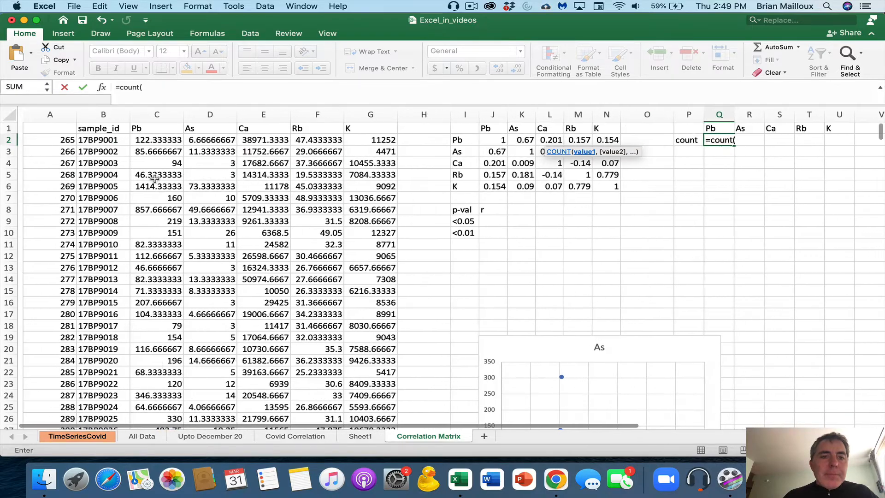
left_click_drag(97, 140, 151, 383)
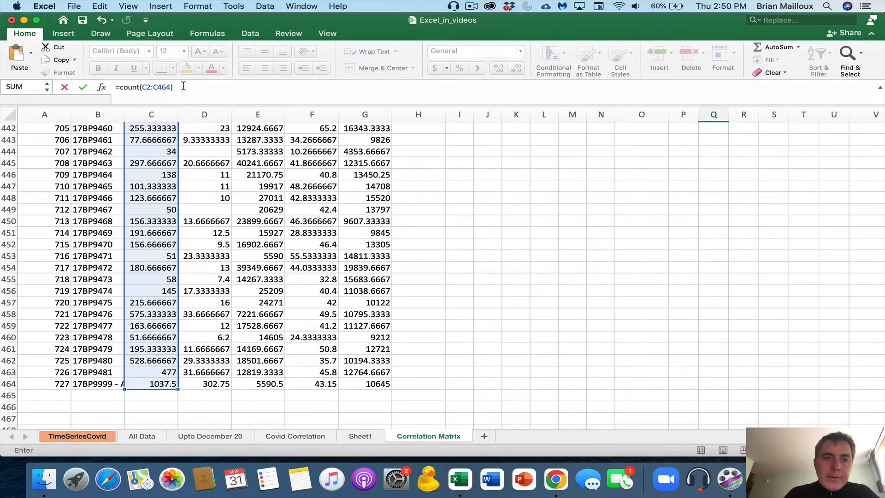
key("Return")
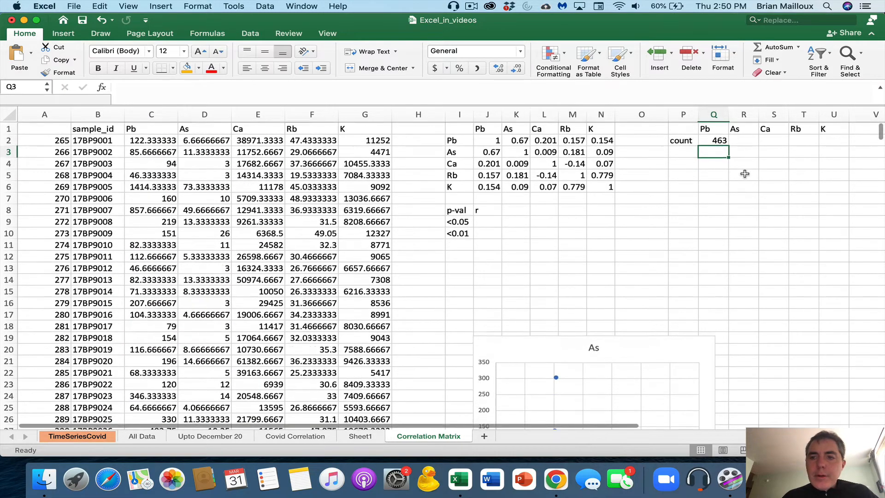
left_click(712, 140)
left_click_drag(727, 146, 837, 145)
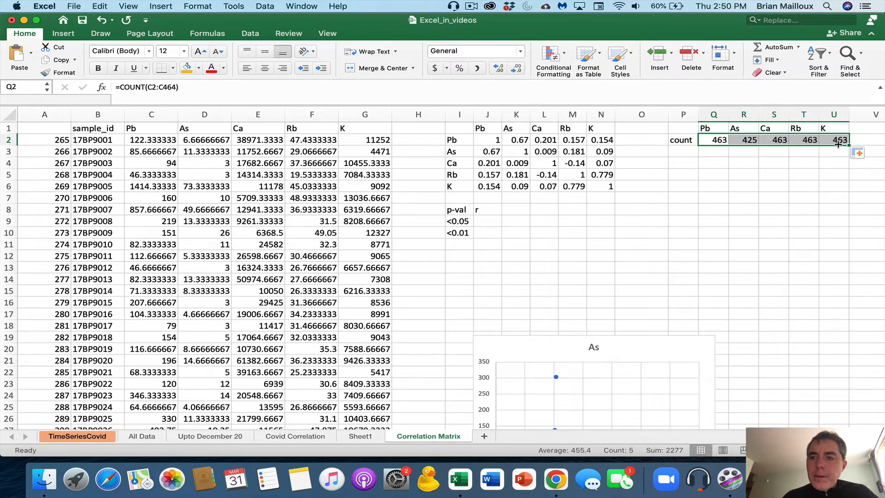
left_click(747, 138)
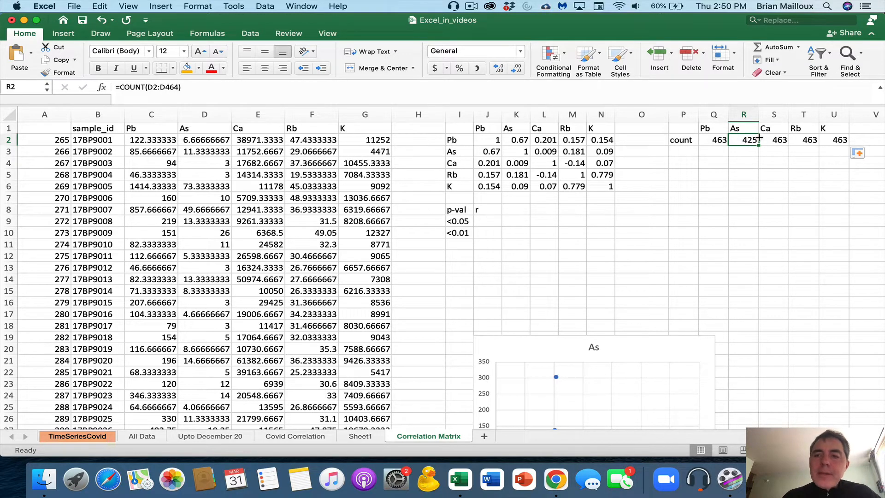
left_click(556, 480)
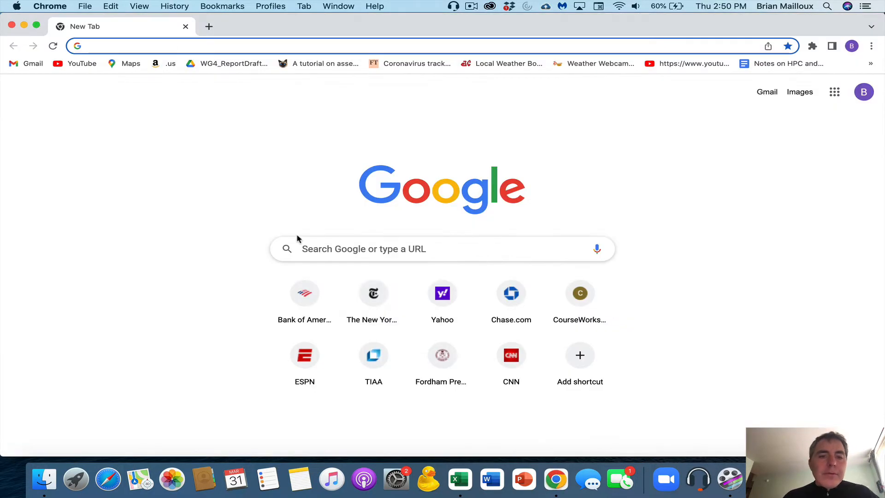
Search Google for a p value calculator and open Socscistatistics' Pearson r p-value calculator
left_click(316, 250)
type("p")
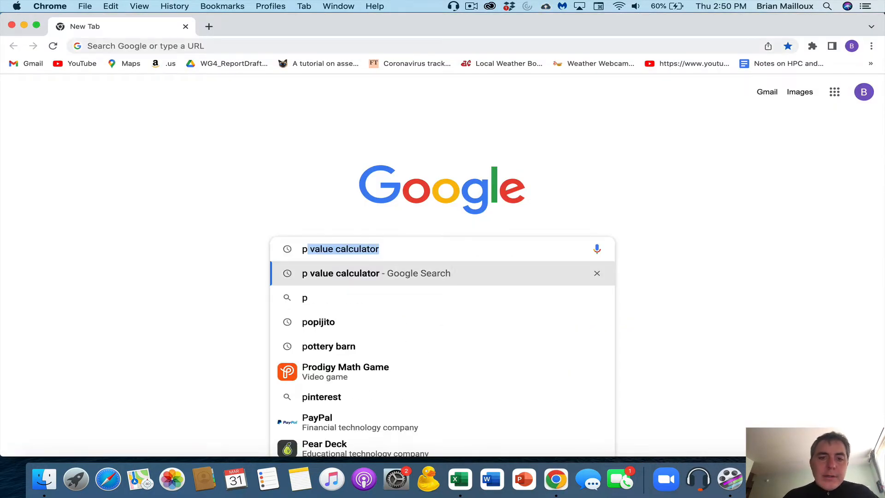
key("Return")
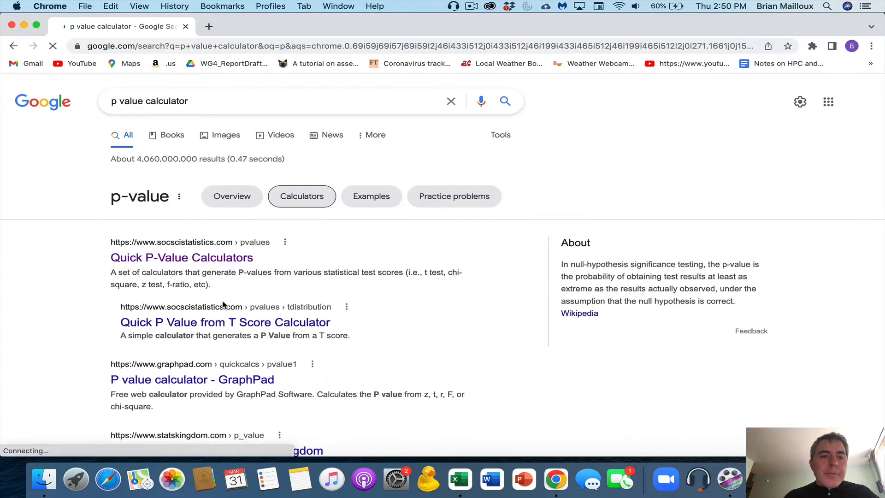
left_click(167, 262)
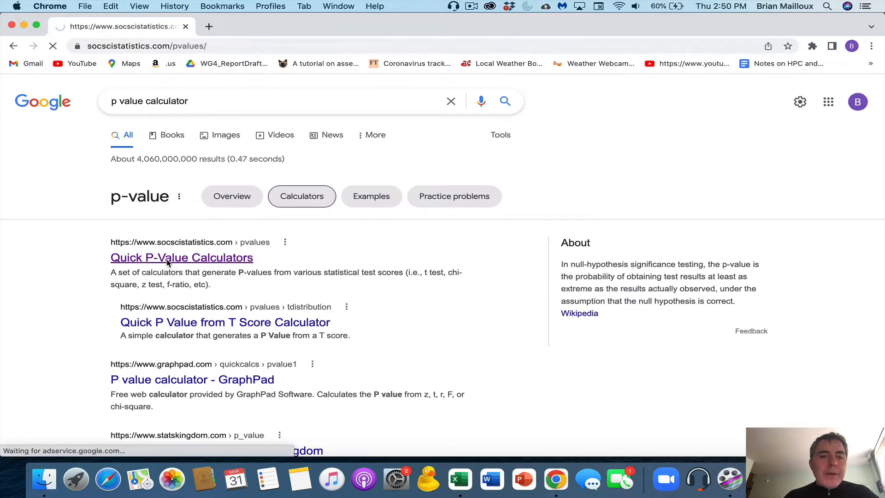
left_click(179, 365)
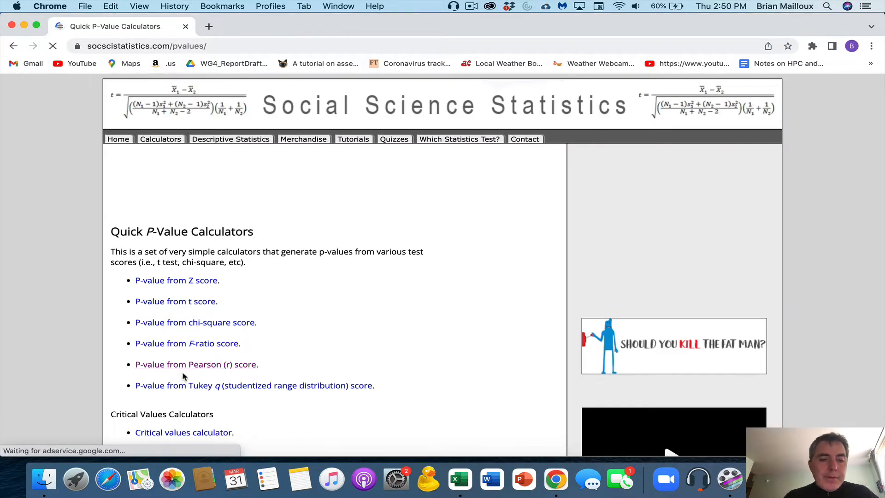
Set N to 463 and calculate the p-value for r = .2
left_click(193, 348)
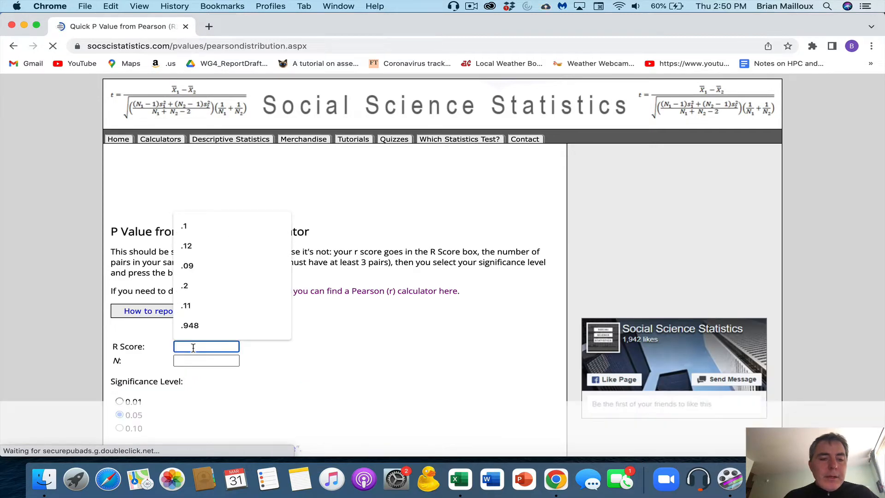
left_click(189, 360)
key("Down")
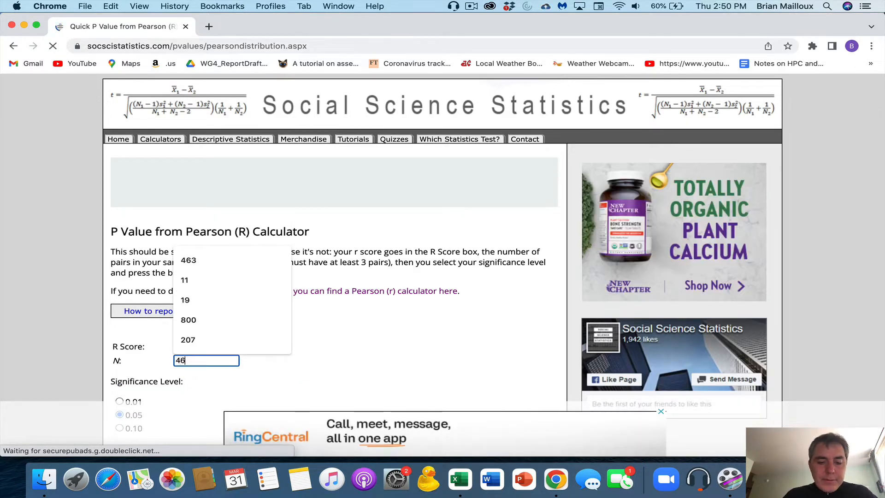
key("Return")
left_click(201, 348)
scroll(202, 350, "down", 3)
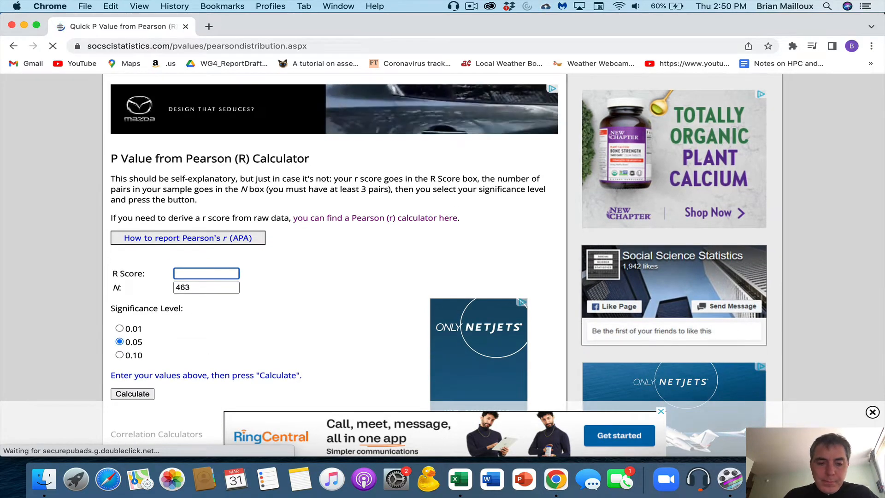
type(".2")
scroll(175, 323, "down", 1)
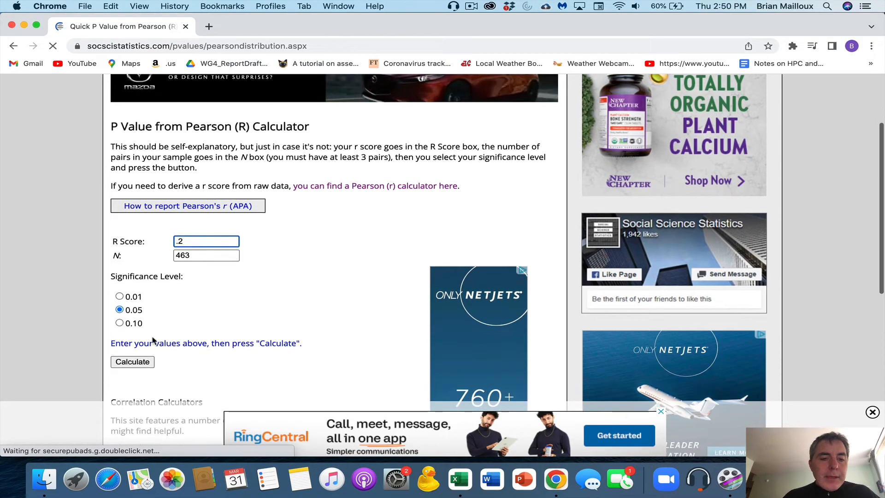
left_click(133, 362)
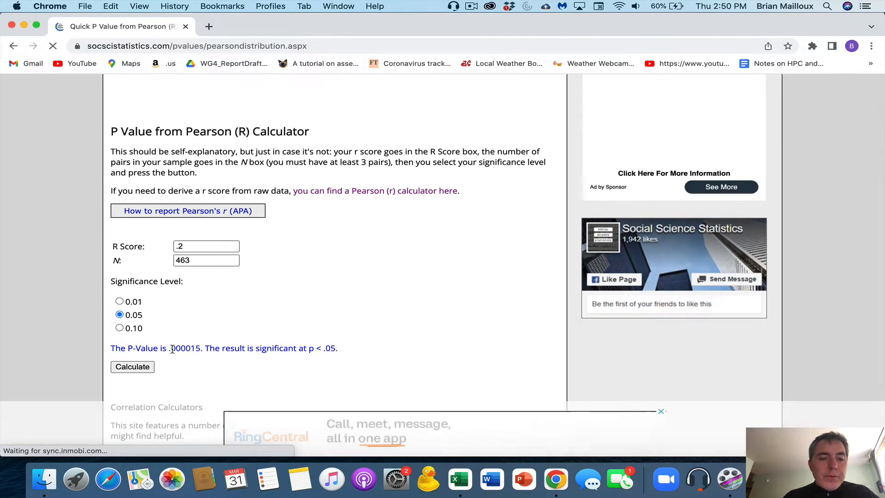
left_click_drag(203, 349, 111, 349)
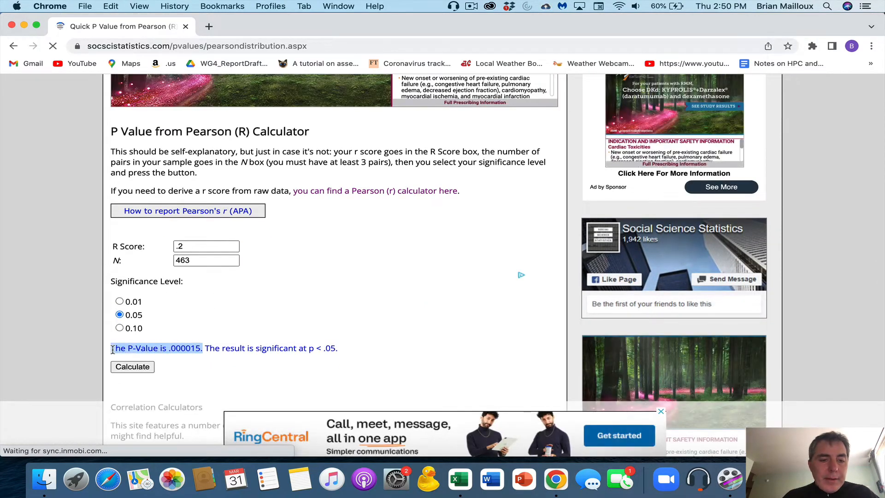
Recalculate the p-value for r = .1 and then r = .09
left_click(195, 246)
key("BackSpace")
key("BackSpace")
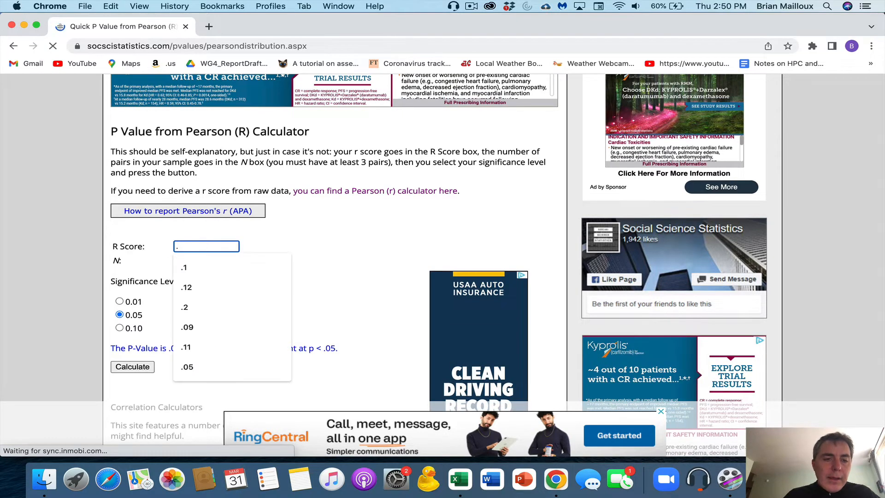
type(".1")
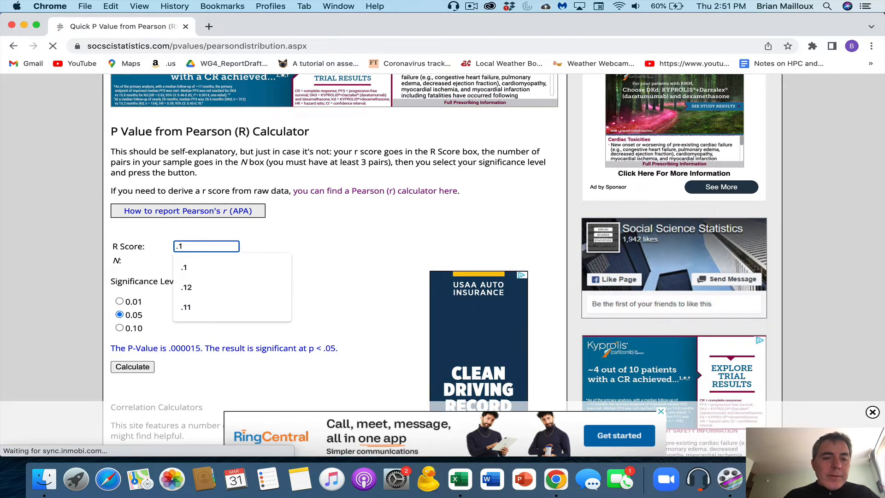
left_click(132, 366)
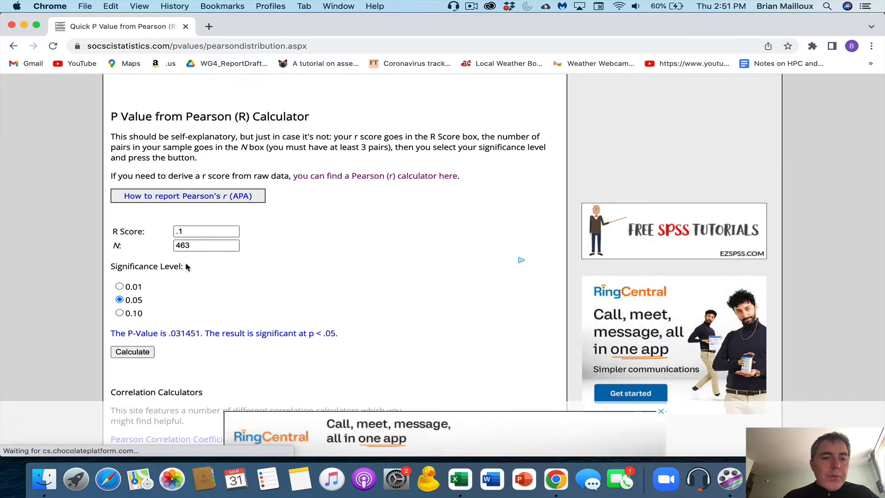
left_click(182, 230)
key("BackSpace")
key("BackSpace")
type(".09")
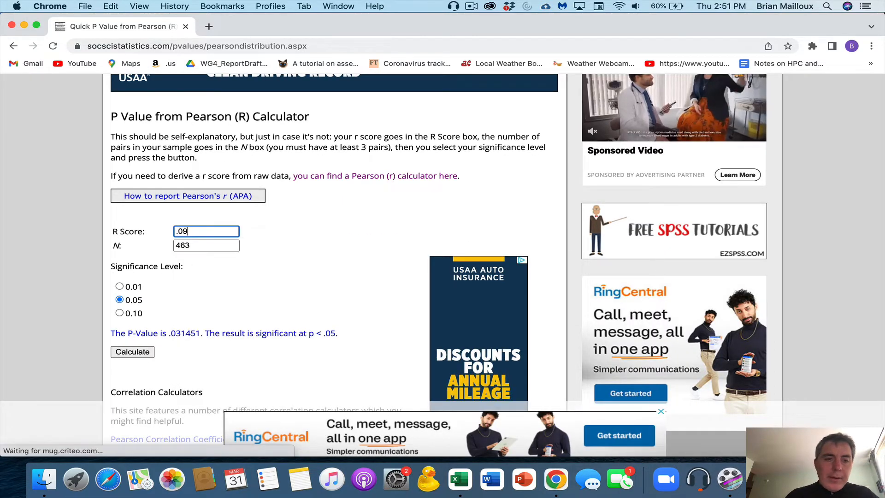
left_click(124, 352)
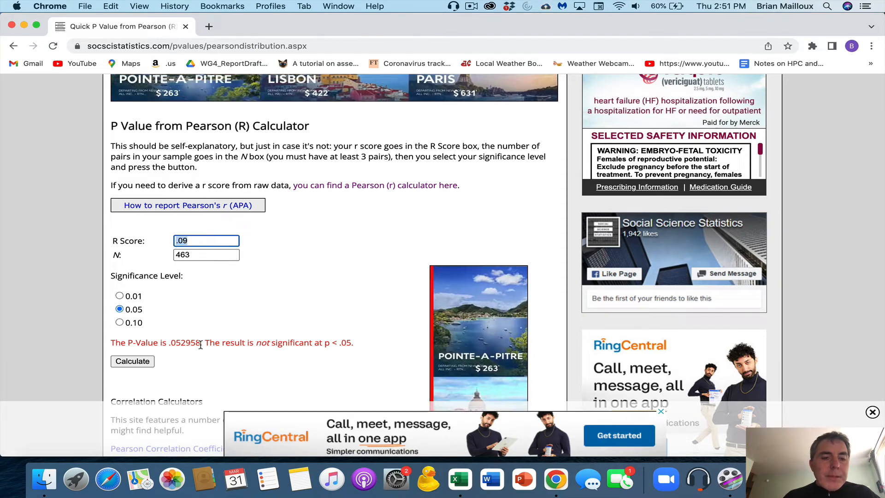
Enter 0.09 in Excel cell J9 as the r threshold for p<0.05
left_click(467, 483)
left_click(491, 219)
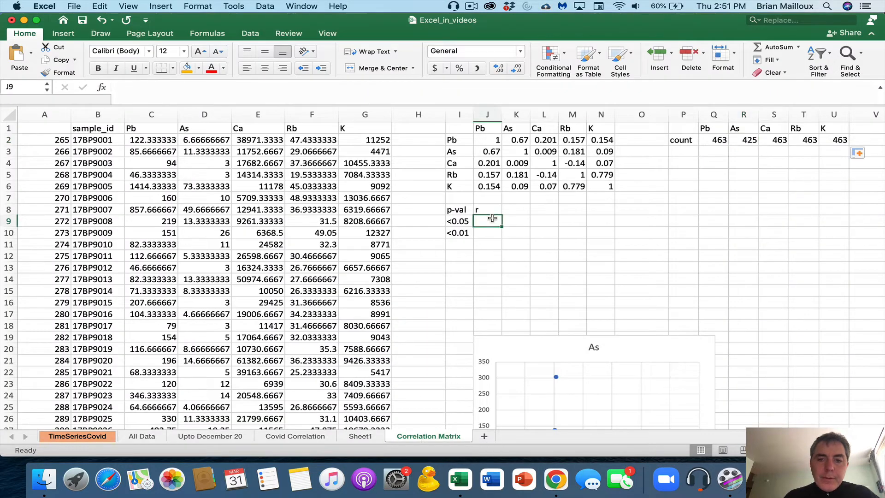
type("0.09")
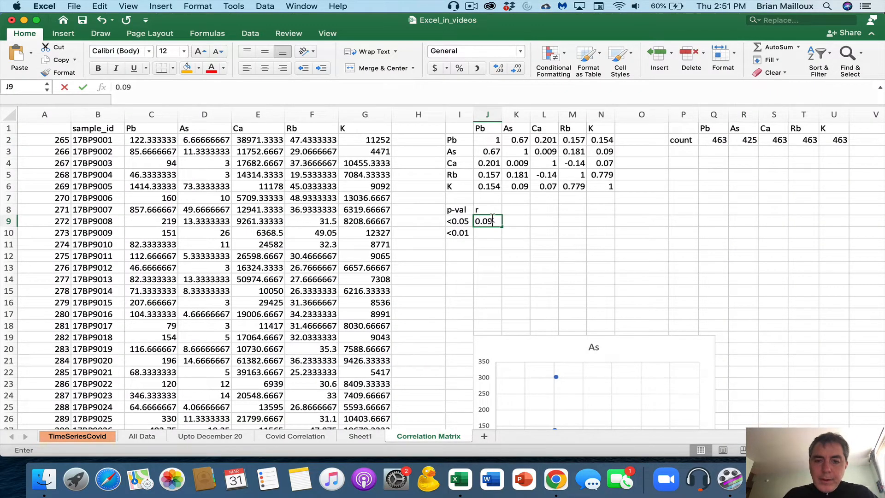
key("Return")
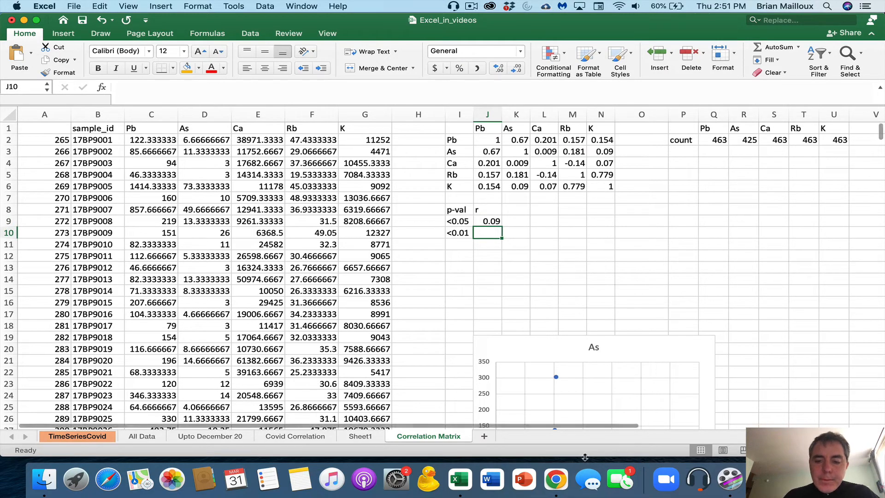
left_click(556, 480)
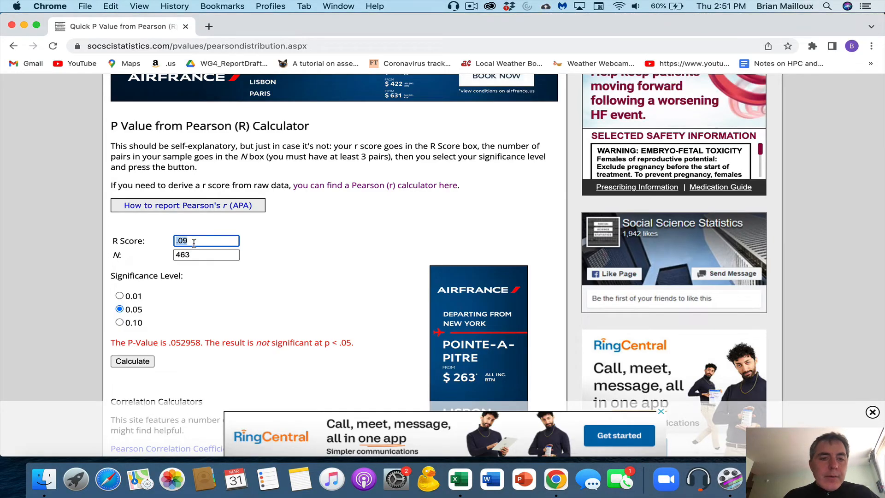
Calculate p-values for r = .1, .11 and .12 with N 463, reaching p = .009753
key("BackSpace")
key("BackSpace")
key("BackSpace")
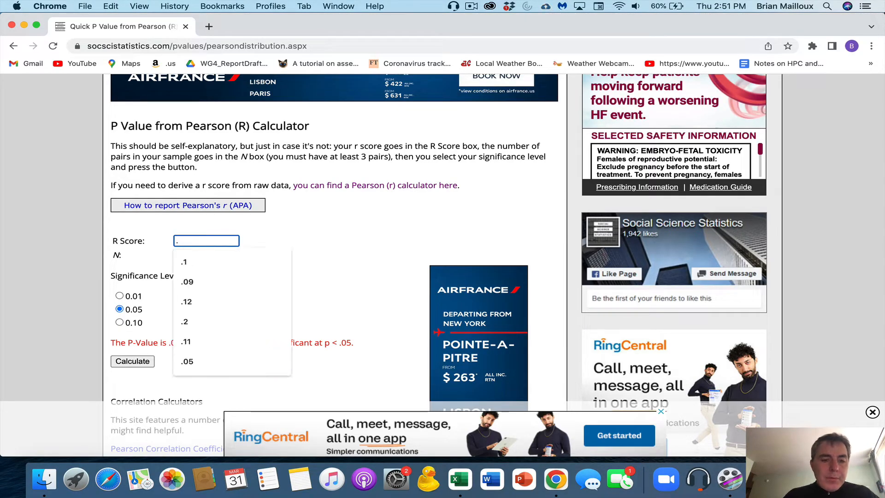
type(".1")
left_click(133, 362)
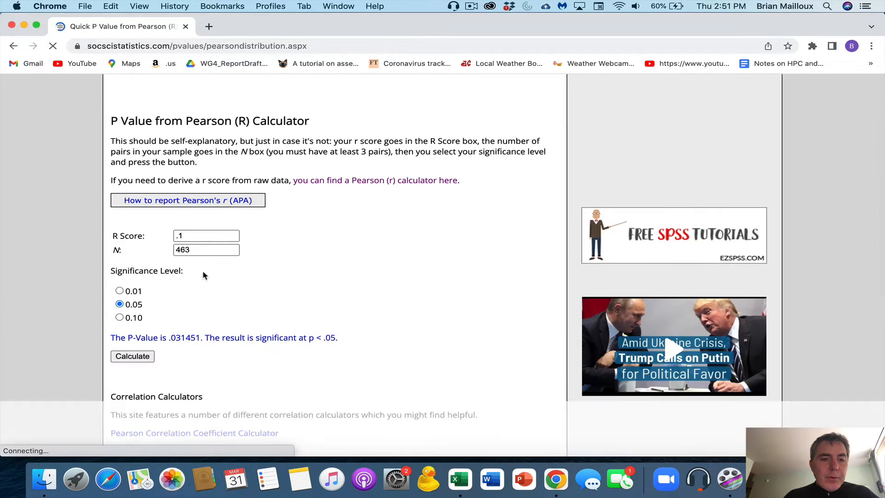
left_click(196, 236)
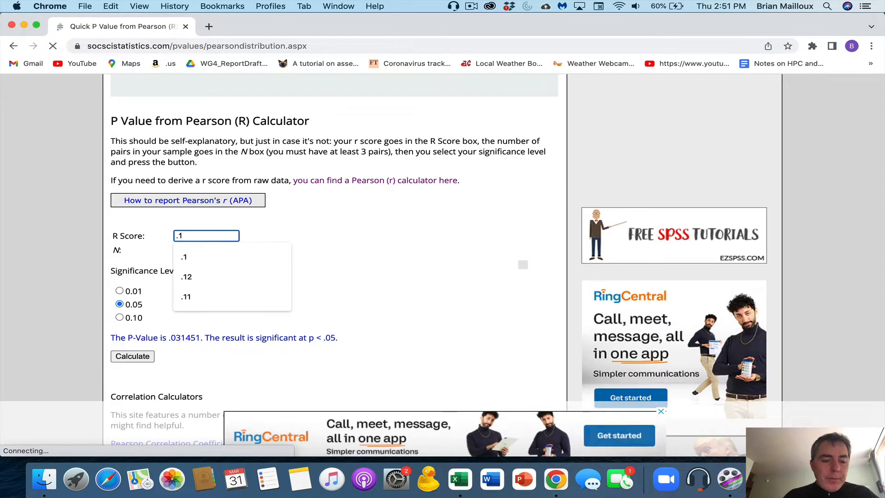
left_click(185, 297)
left_click(134, 358)
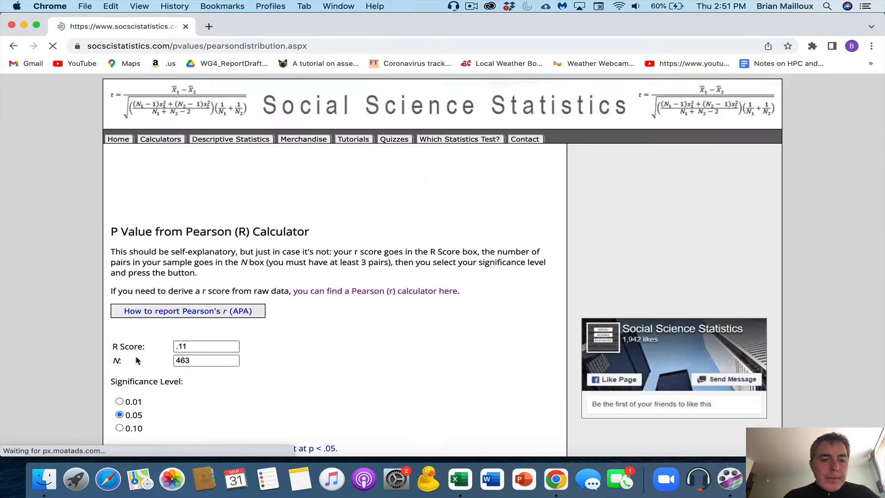
scroll(201, 271, "down", 3)
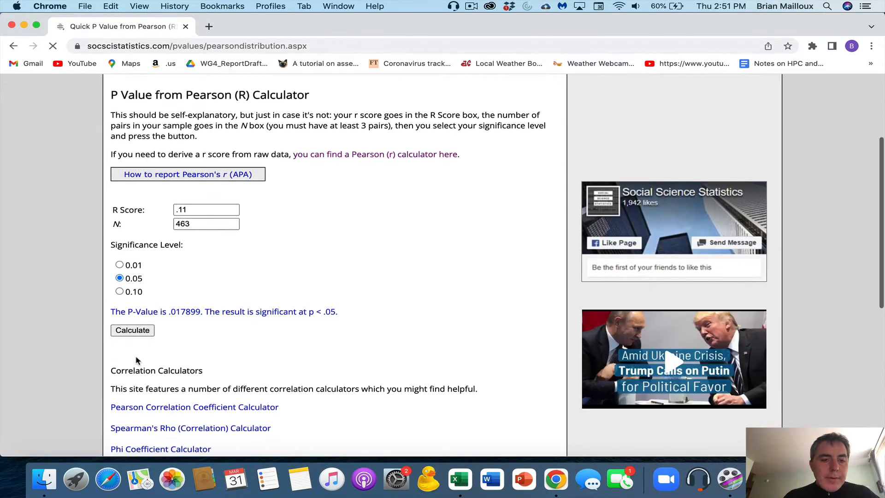
left_click(202, 208)
key("BackSpace")
type("2")
left_click(132, 329)
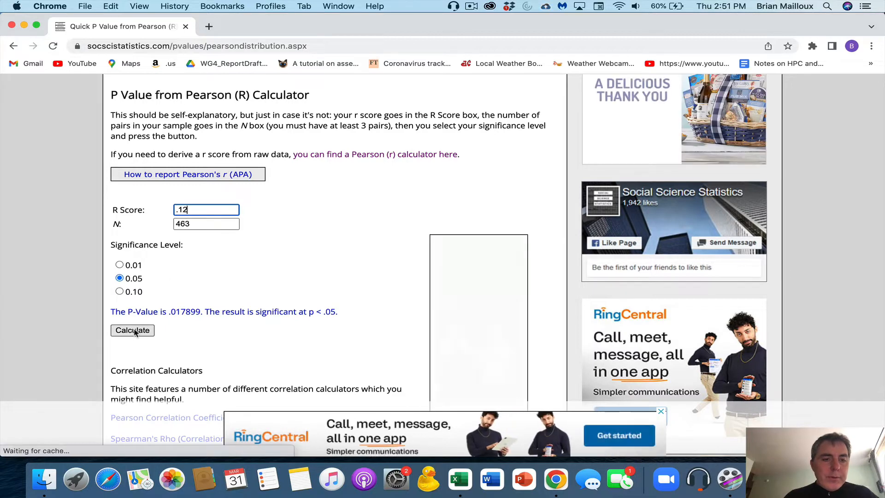
scroll(134, 332, "down", 4)
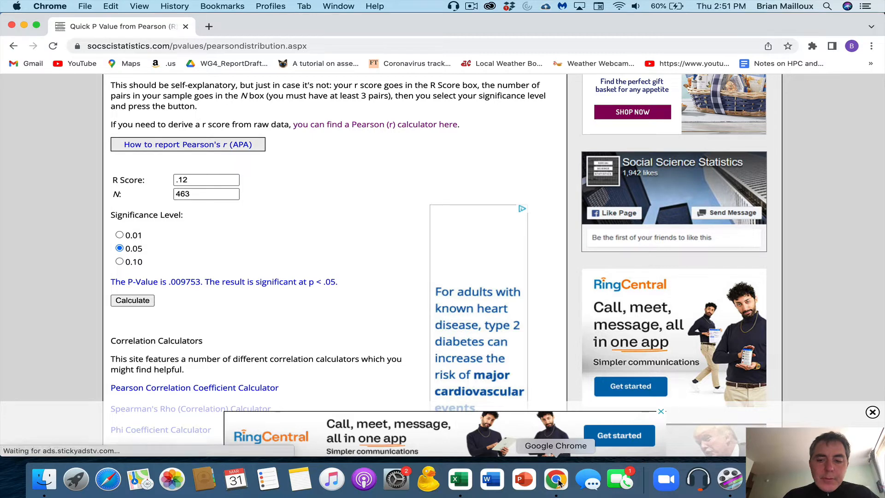
Enter 0.12 in Excel cell J10 as the <0.01 threshold
left_click(461, 479)
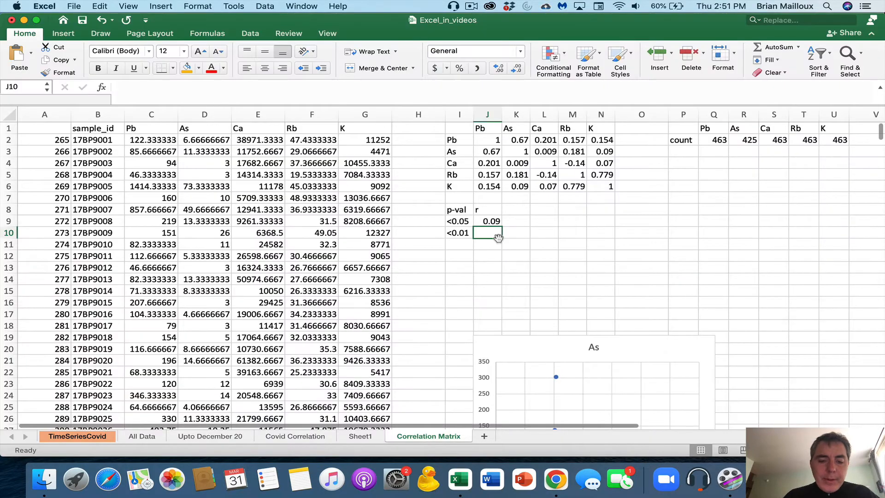
type(".12")
key("Return")
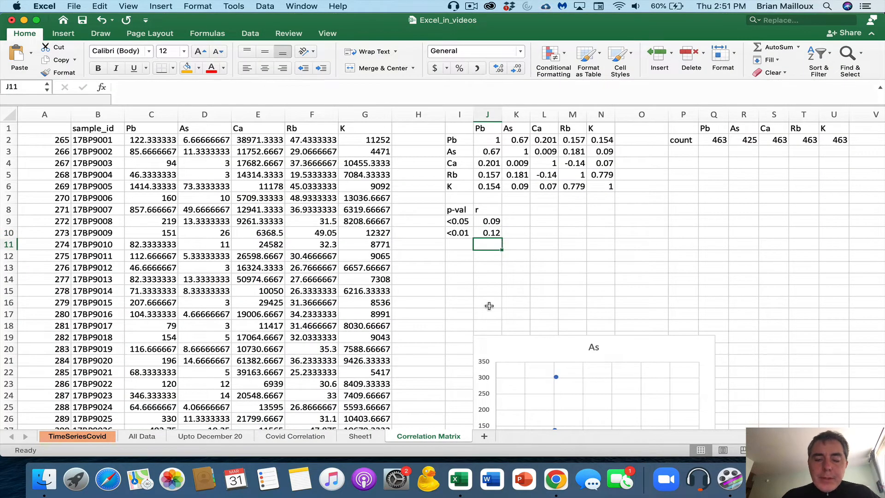
left_click(564, 483)
left_click(177, 180)
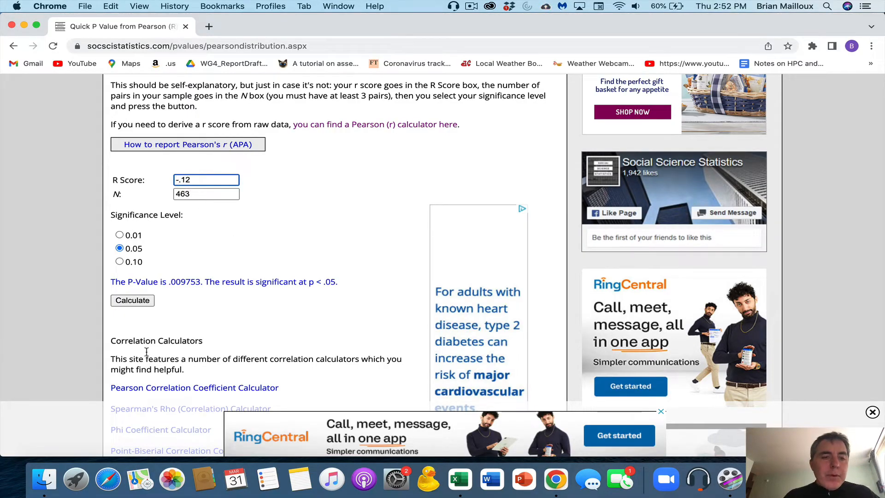
Calculate the p-value for r = -.12, confirming .009753, then go back to Excel
left_click(128, 301)
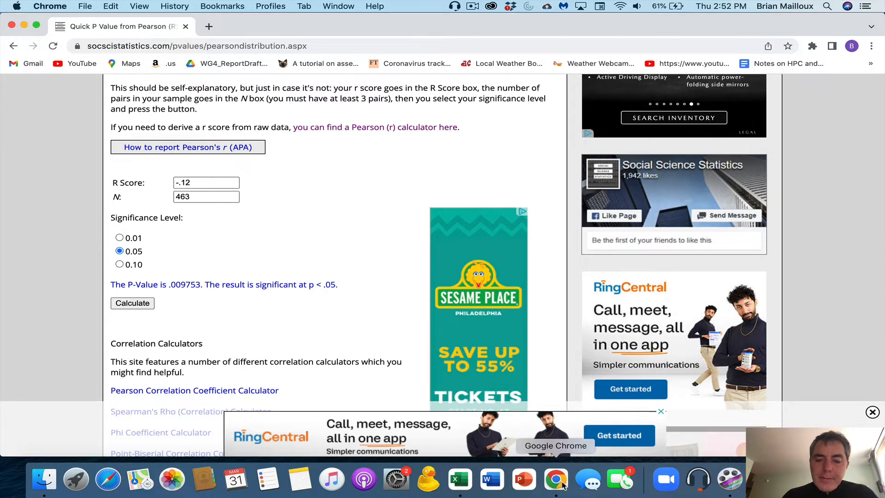
left_click(459, 477)
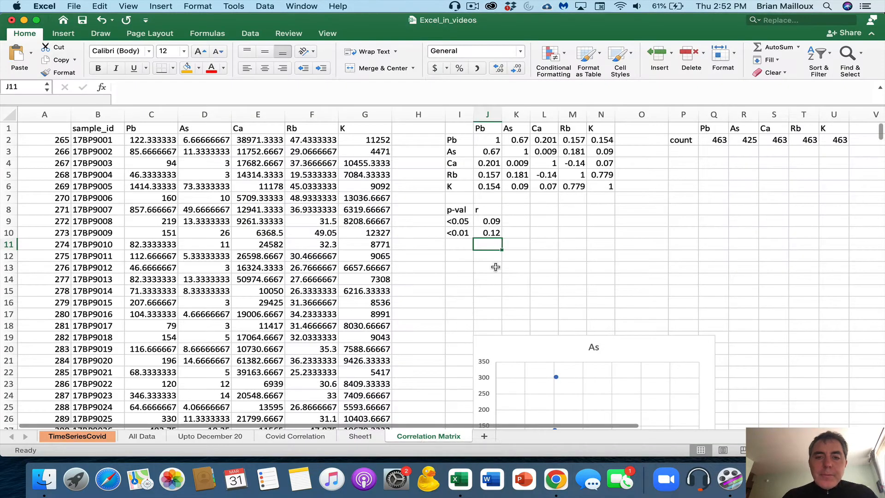
Add an r heading in K8 with -0.09 in K9 and -0.12 in K10
left_click(518, 211)
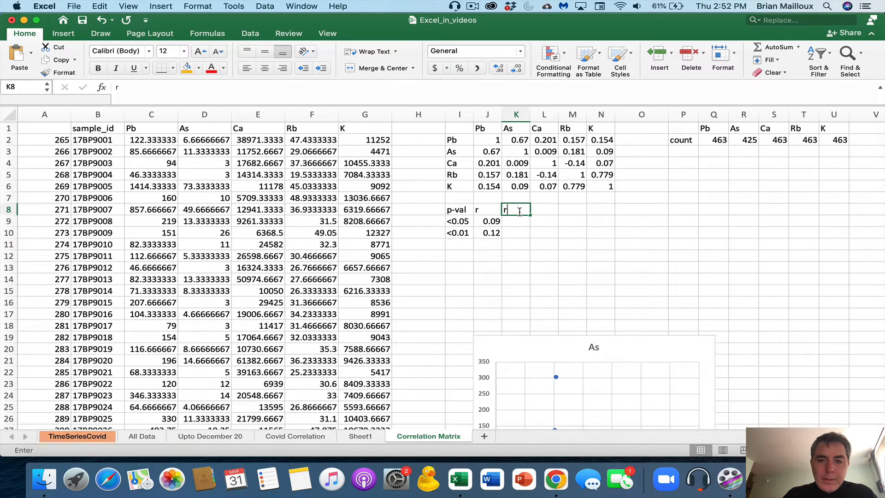
key("Return")
type("-;09")
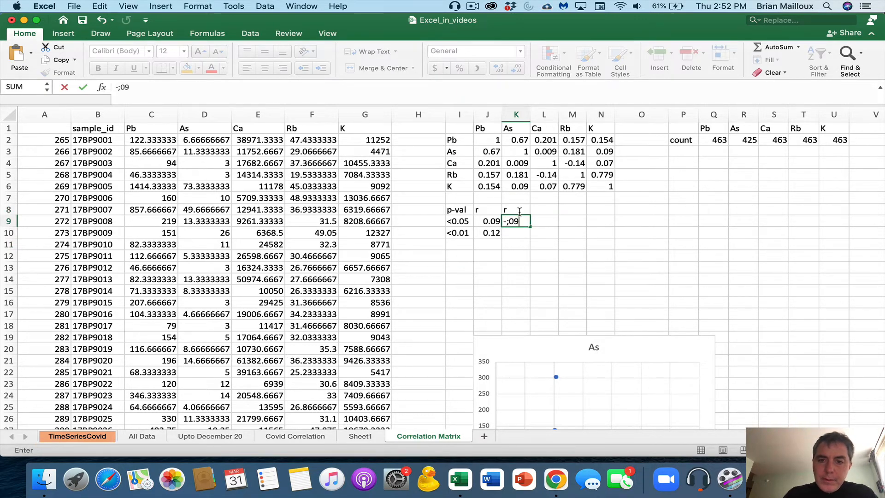
key("Return")
key("Return")
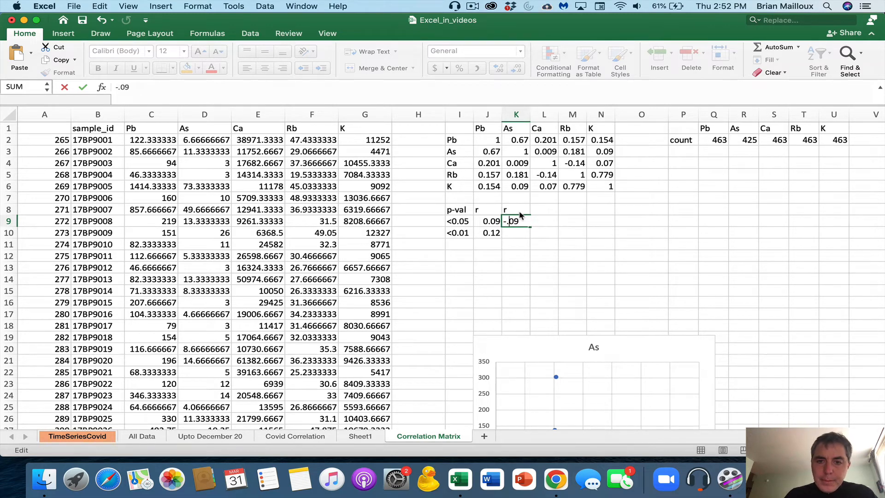
left_click(519, 212)
key("Down")
key("Down")
type("-0")
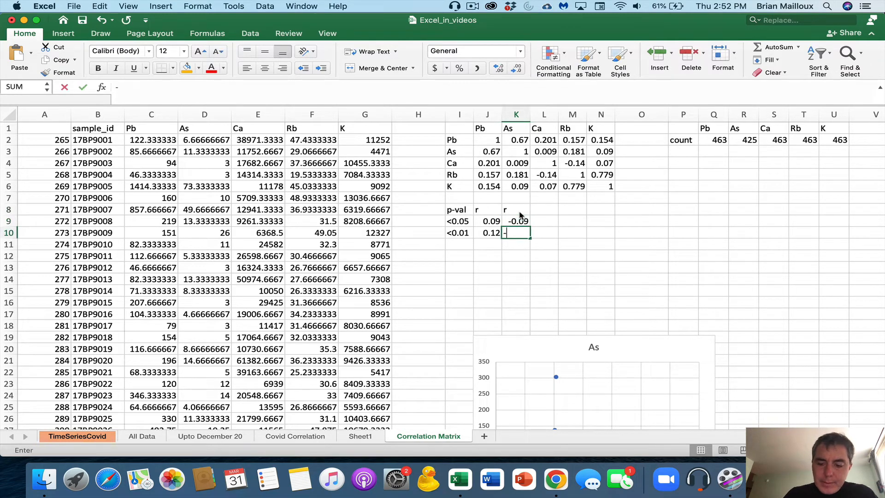
type(".12")
key("Return")
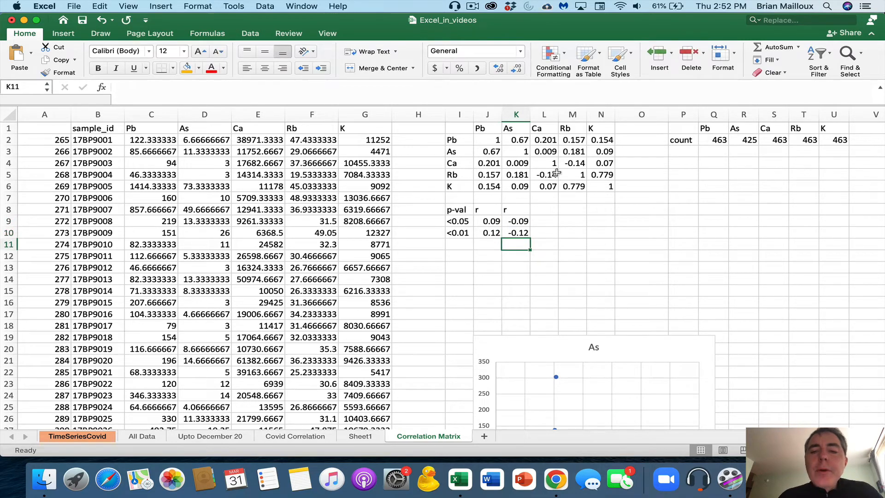
Select the correlation matrix J2:N6 and bring up Conditional Formatting
left_click_drag(609, 185, 487, 139)
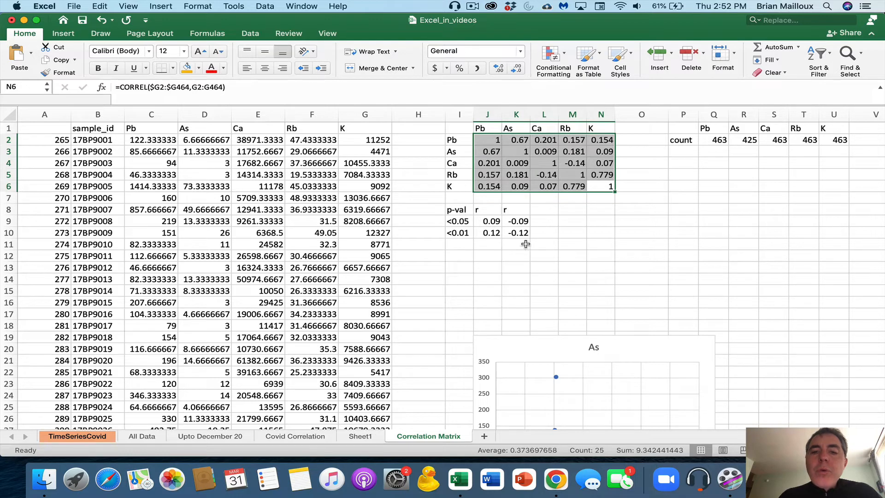
left_click_drag(455, 233, 520, 236)
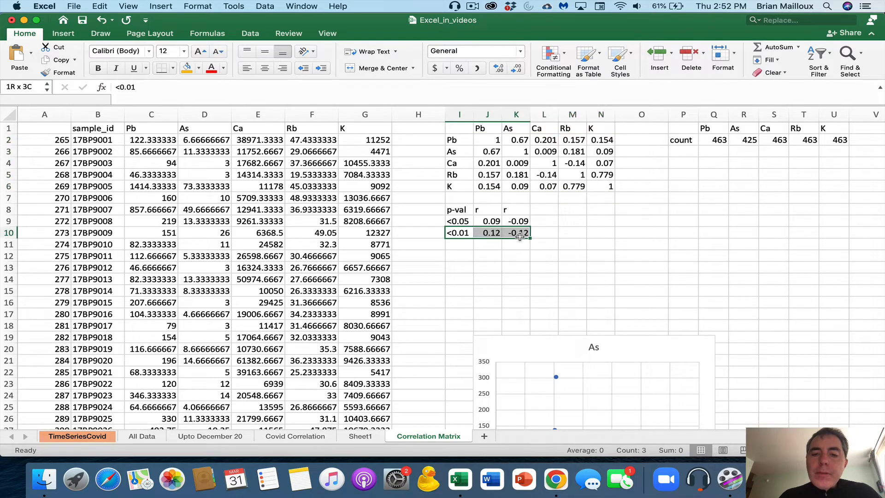
left_click_drag(487, 139, 576, 187)
left_click_drag(456, 222, 519, 222)
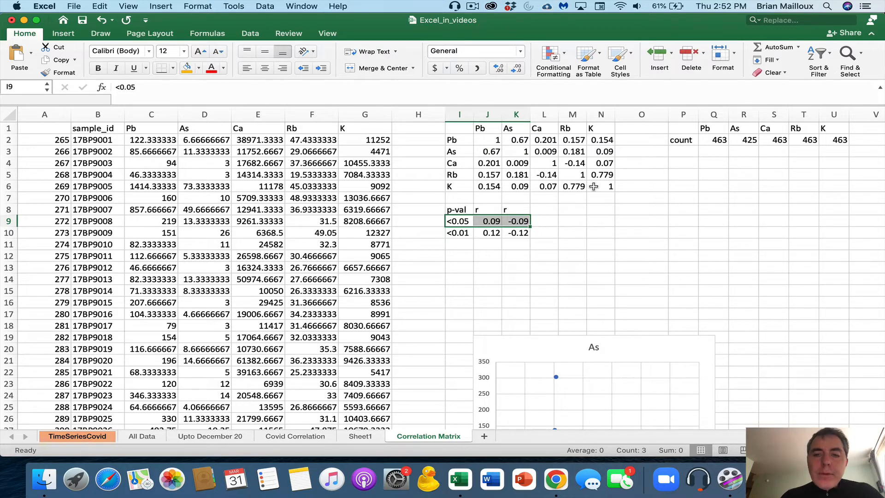
left_click_drag(603, 187, 489, 141)
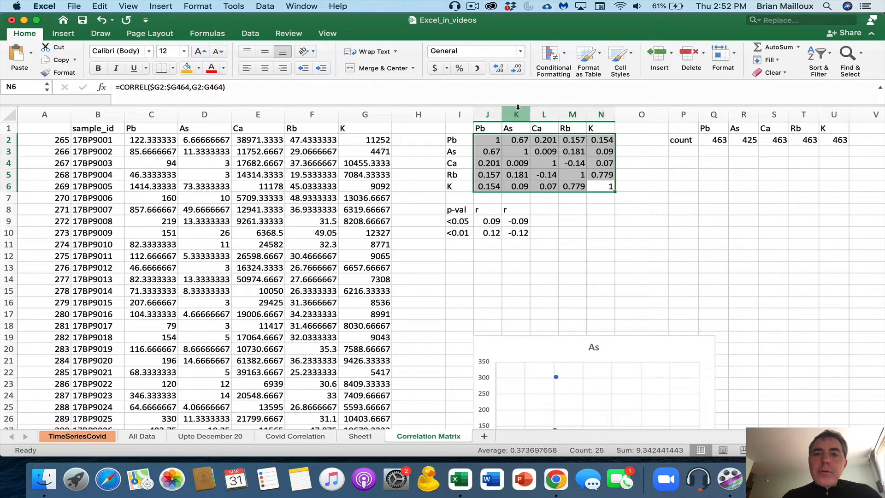
left_click(564, 56)
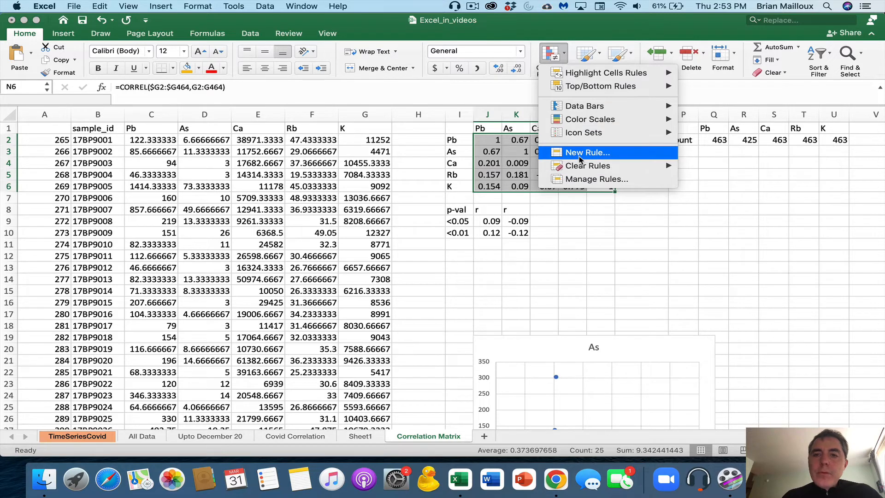
Add a Greater Than rule using J10's 0.12 with Light Red Fill on the matrix
mouse_move(590, 72)
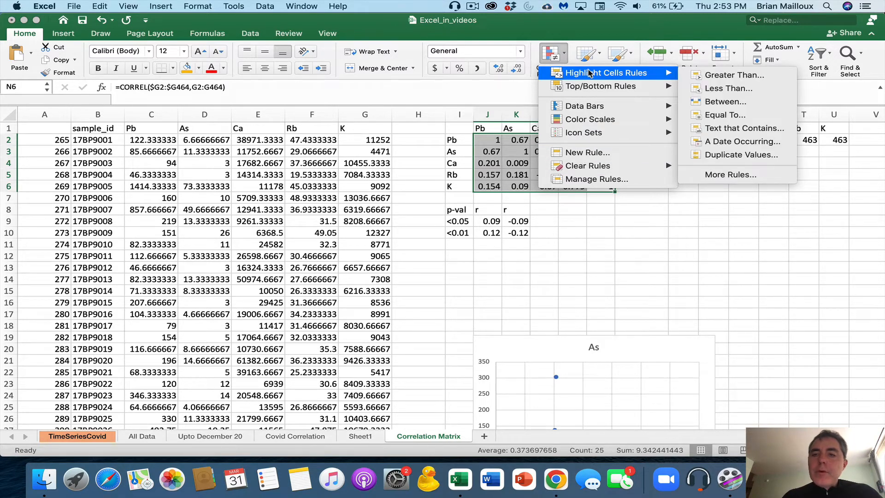
left_click(726, 79)
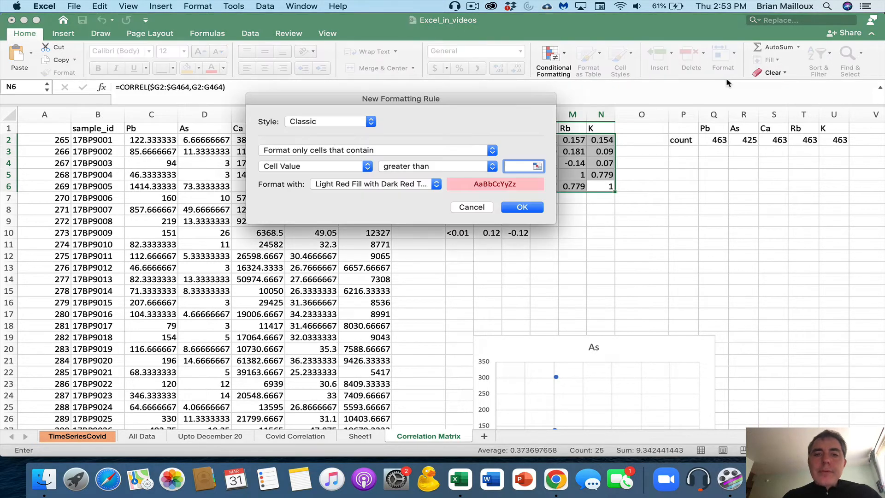
left_click_drag(427, 109, 265, 91)
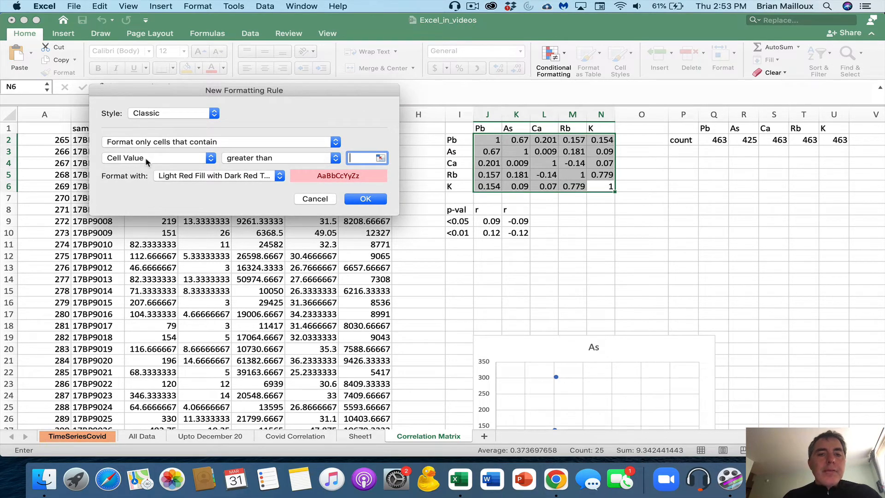
left_click(493, 233)
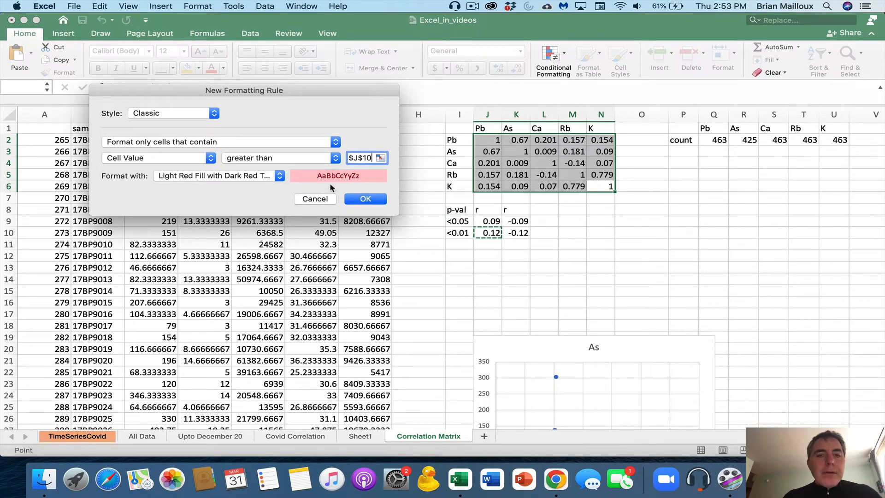
left_click(362, 200)
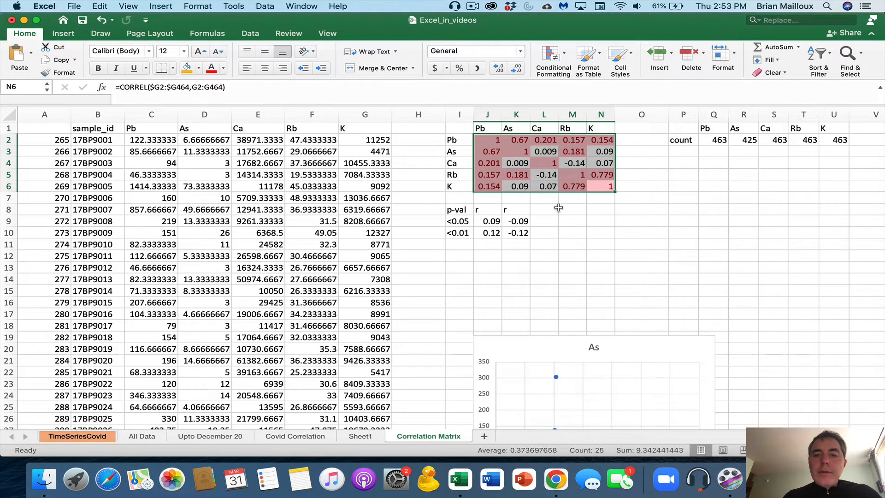
left_click(576, 208)
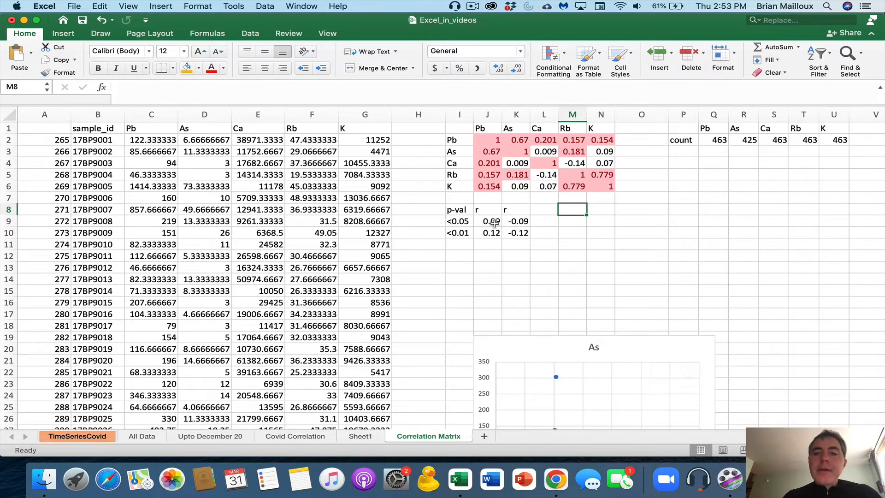
left_click(573, 165)
left_click(544, 175)
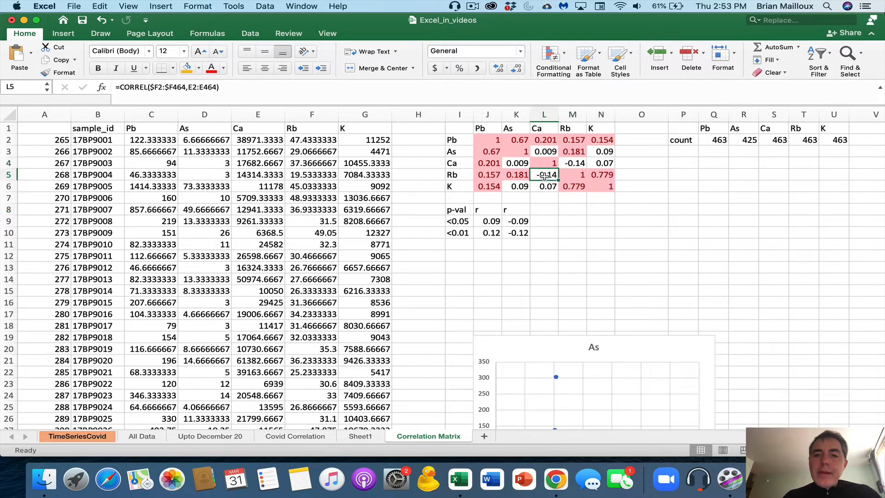
left_click(573, 163)
left_click(518, 164)
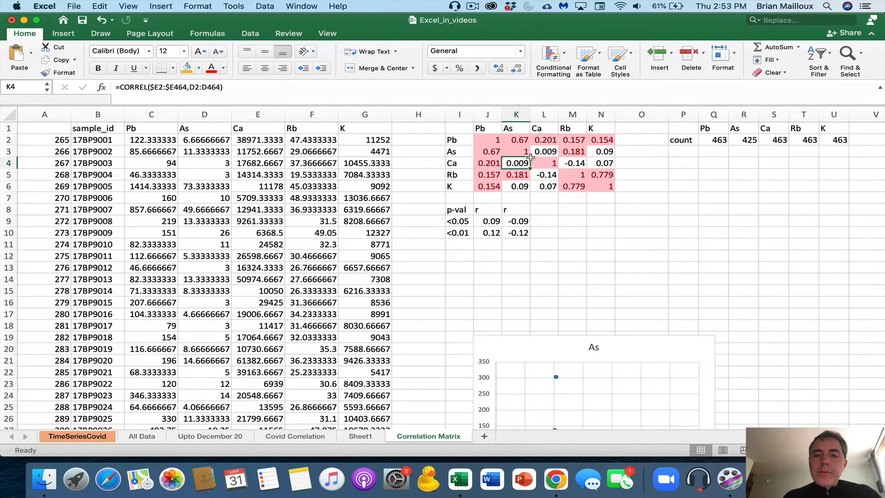
left_click(540, 151)
left_click_drag(488, 139, 601, 186)
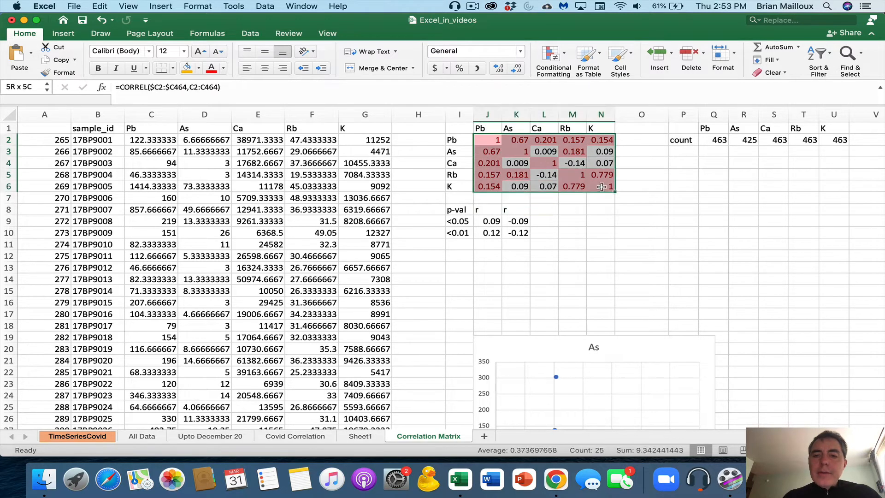
Start a new Classic rule that formats only cells based on their cell value
left_click(560, 54)
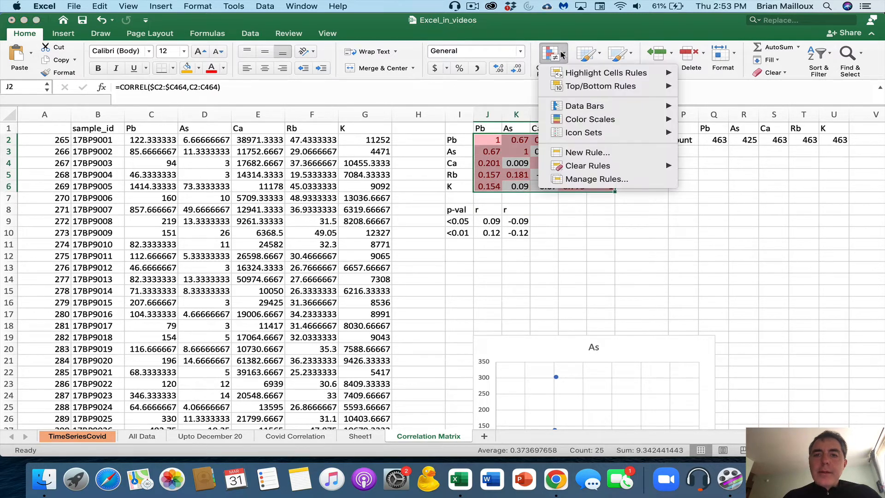
left_click(567, 180)
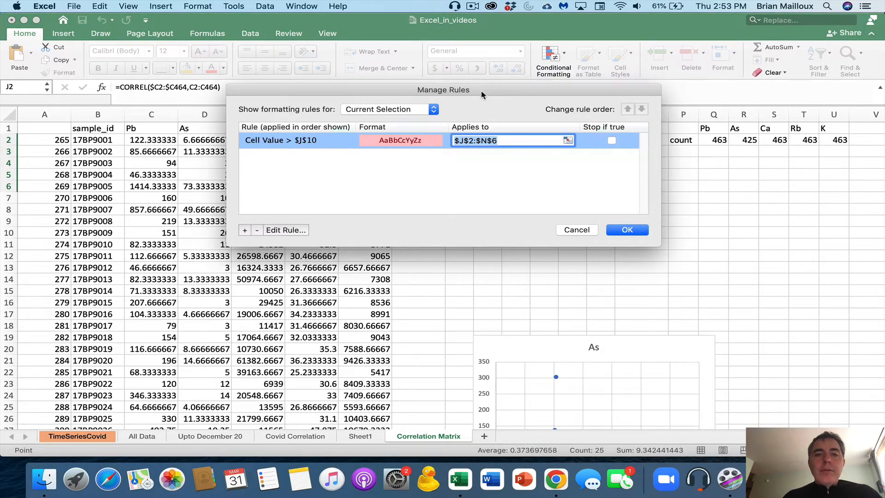
left_click_drag(482, 95, 287, 65)
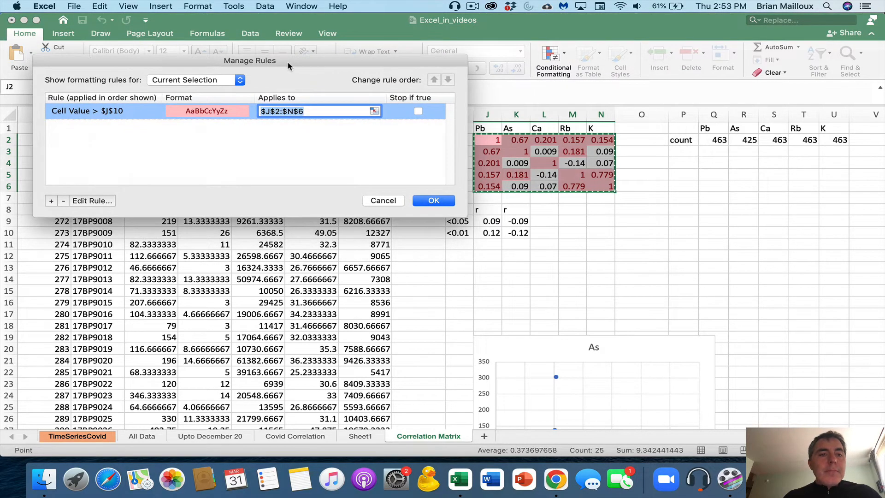
left_click(50, 201)
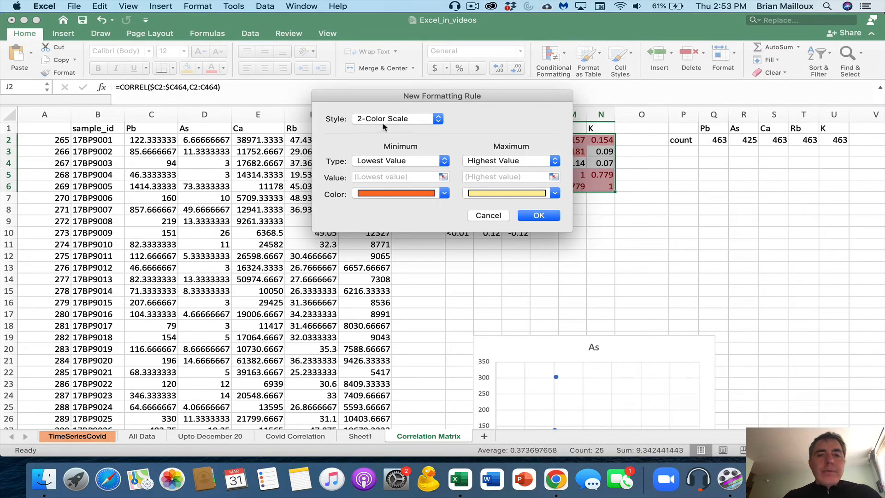
left_click(392, 119)
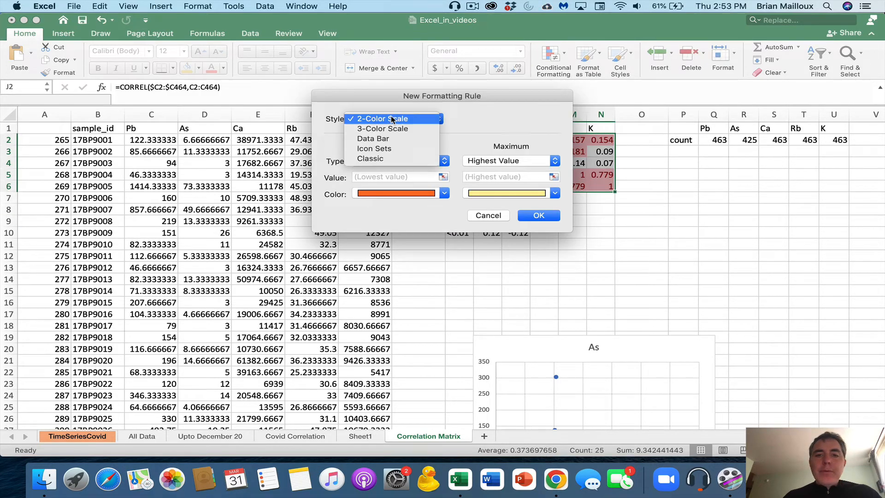
left_click(382, 160)
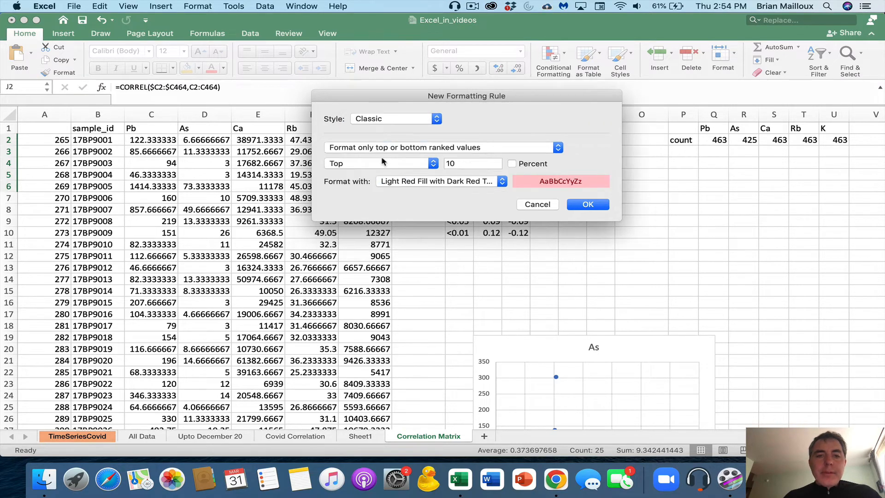
left_click(391, 148)
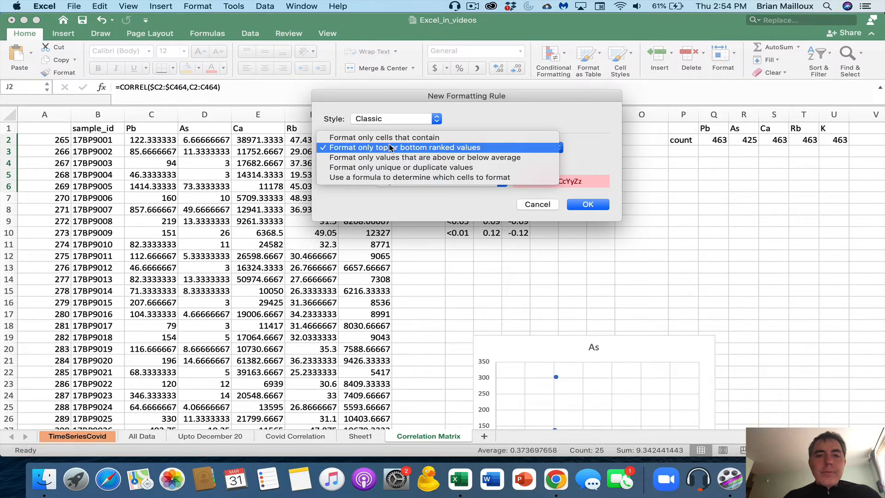
left_click(388, 137)
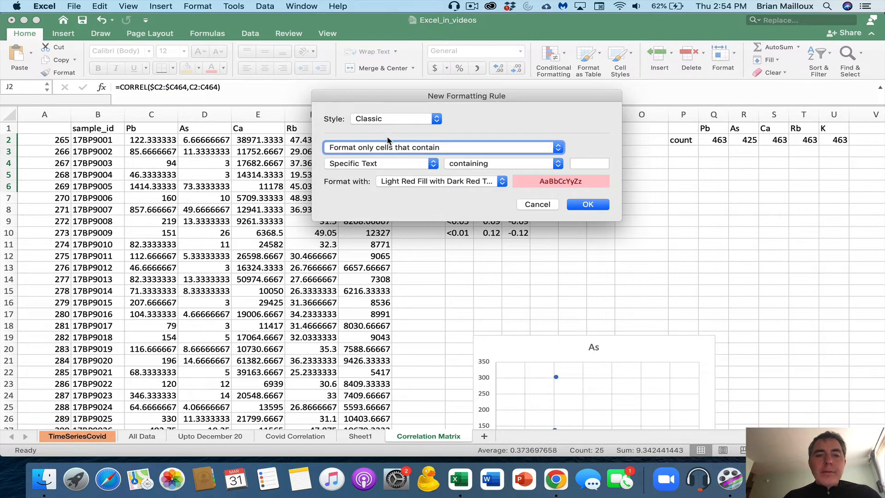
left_click(369, 159)
left_click(360, 156)
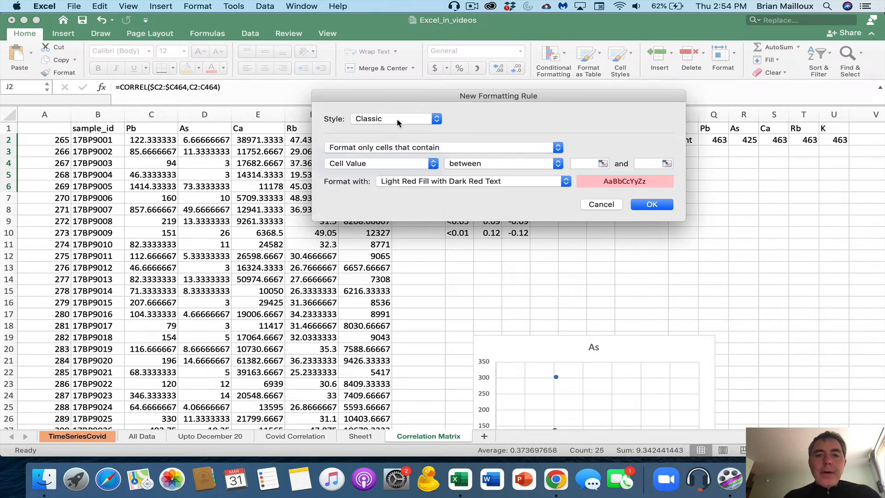
left_click_drag(415, 98, 193, 59)
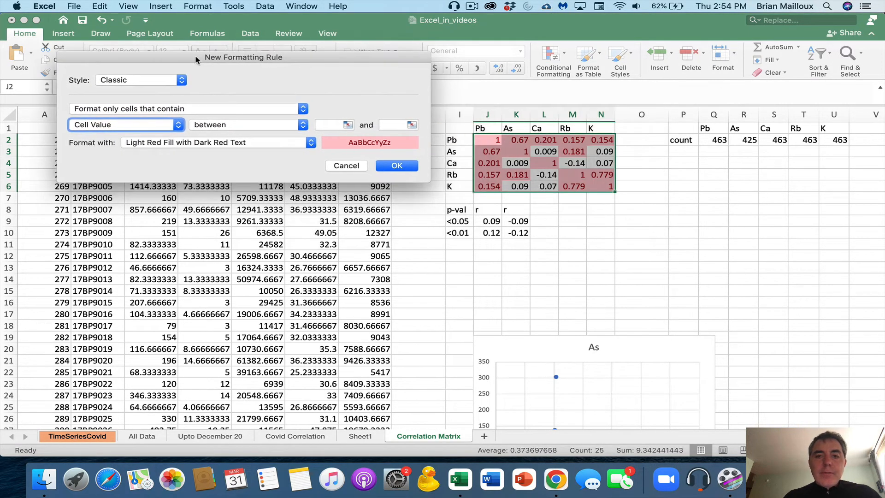
Set the rule to cell value greater than $J$9 with yellow fill and save it
left_click(225, 126)
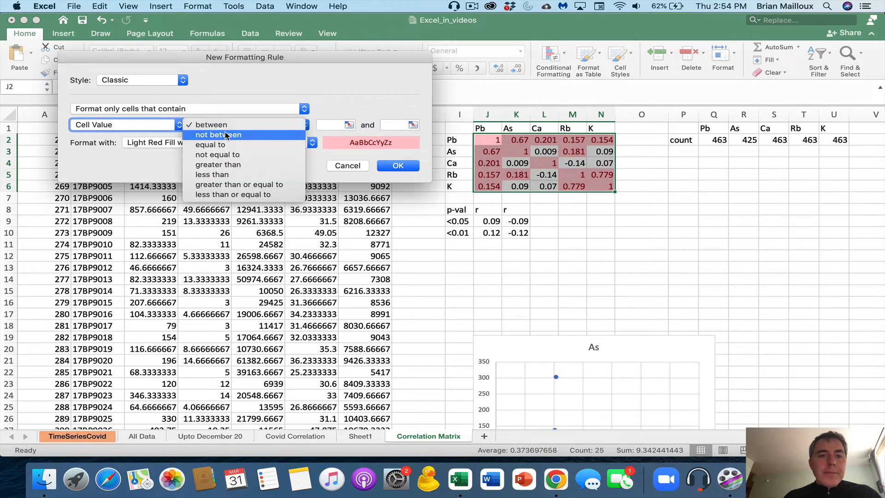
left_click(226, 165)
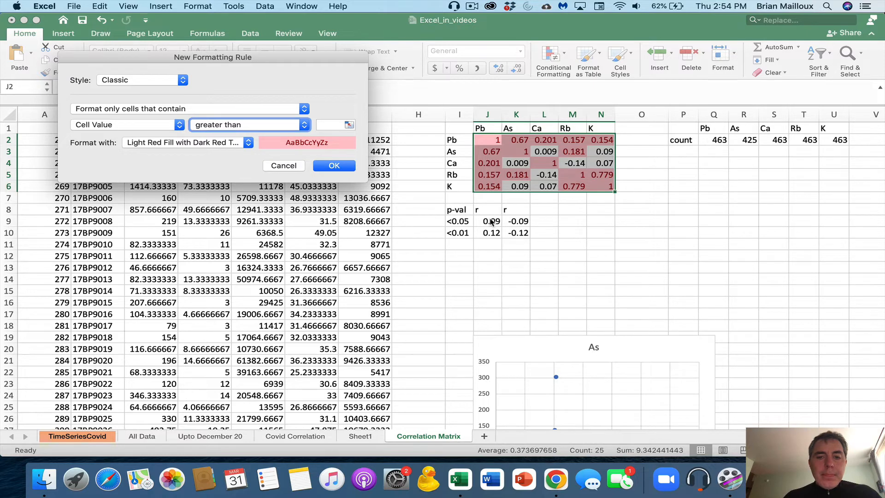
left_click(338, 127)
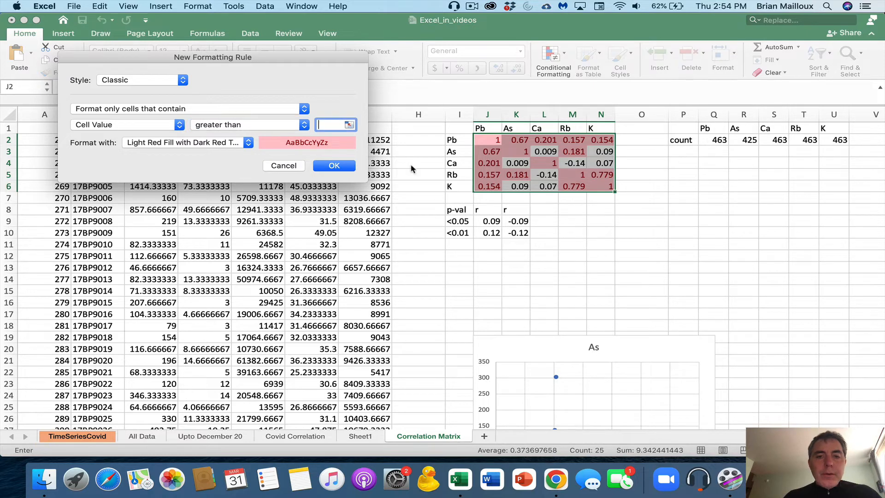
left_click(489, 221)
left_click(231, 142)
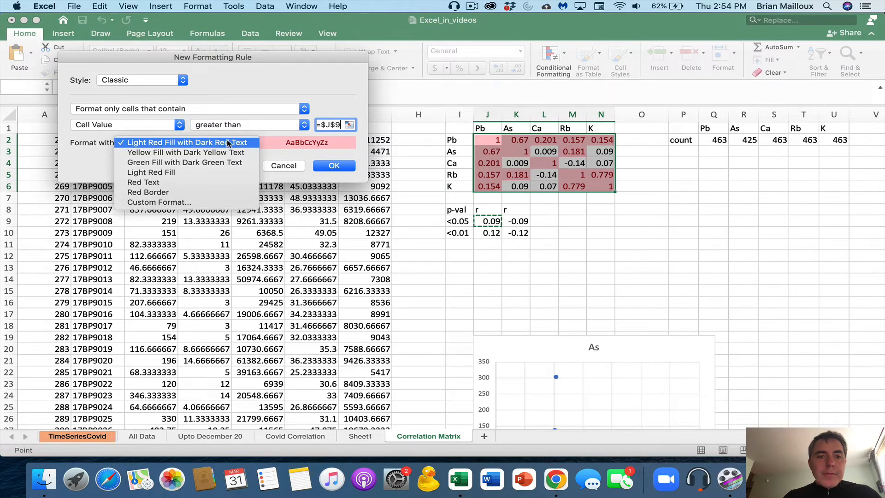
left_click(221, 154)
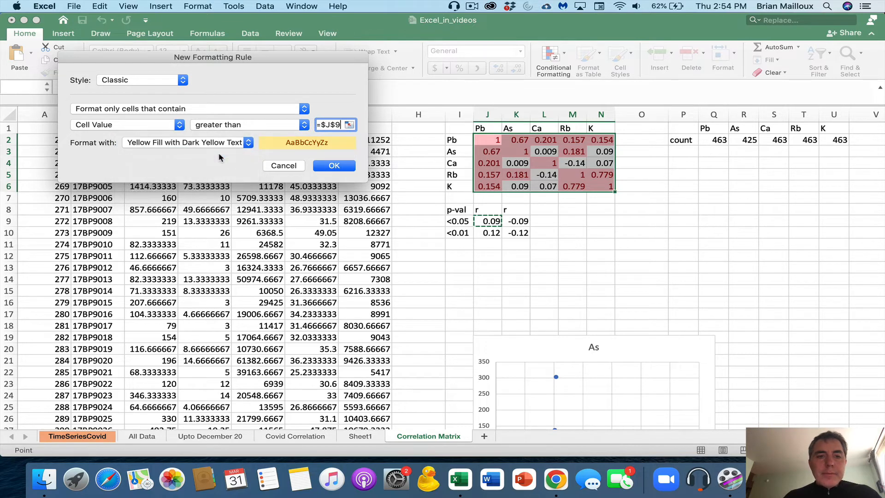
left_click(335, 166)
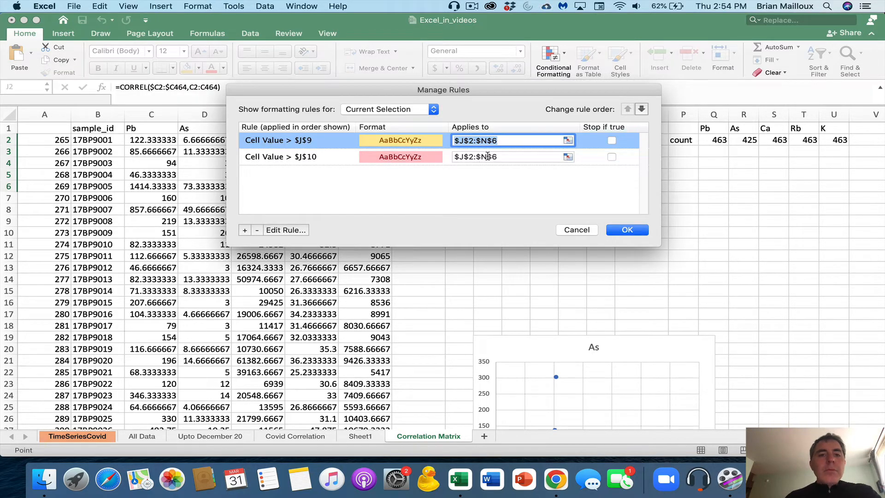
Move the $J$10 red rule above the yellow rule and apply the rules
left_click(256, 158)
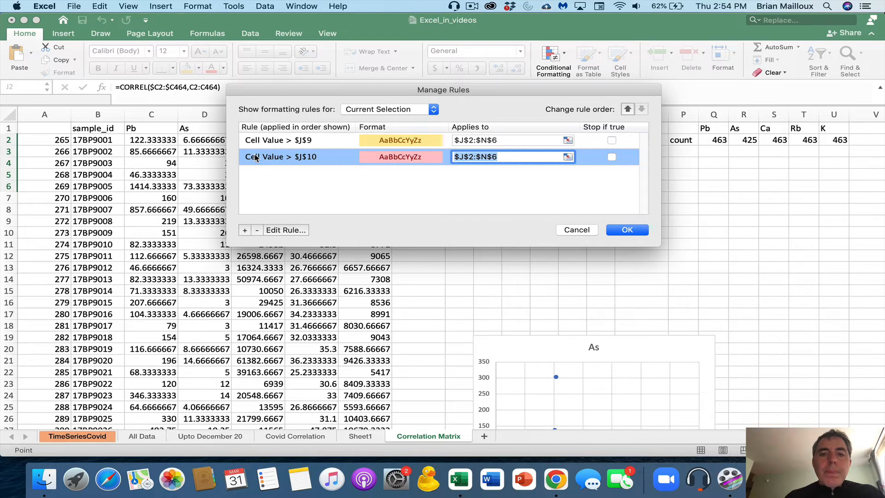
left_click(628, 109)
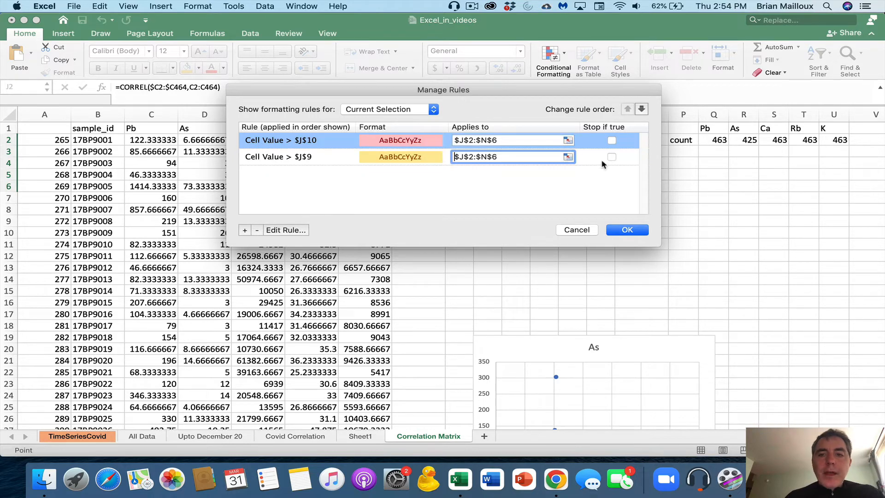
left_click(626, 230)
left_click(620, 237)
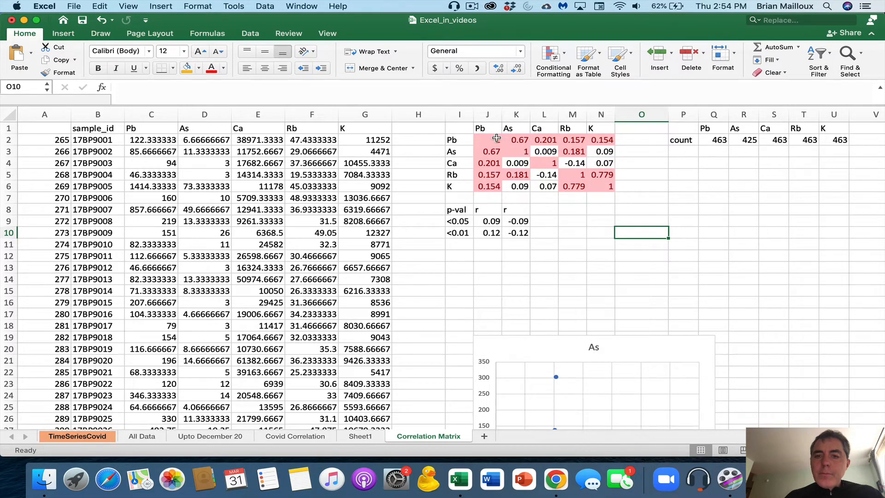
Edit the yellow $J$9 rule on J2:N6 to use greater than or equal to
left_click_drag(515, 221, 490, 221)
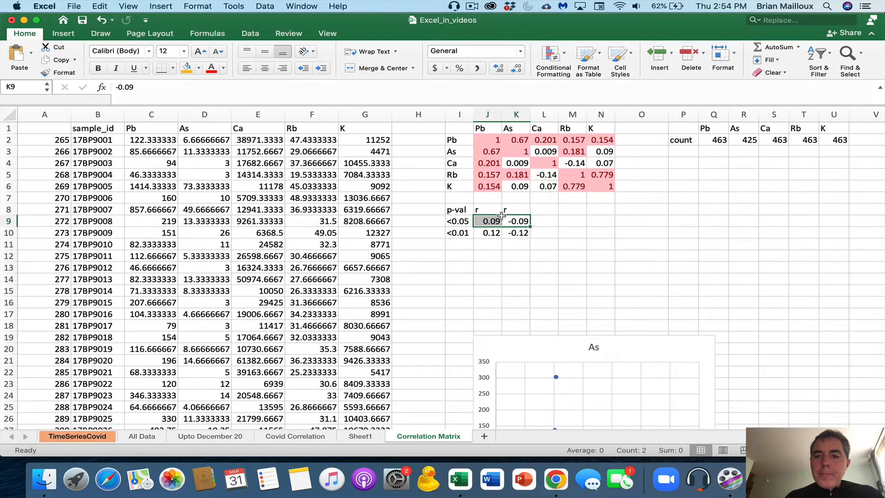
left_click(602, 151)
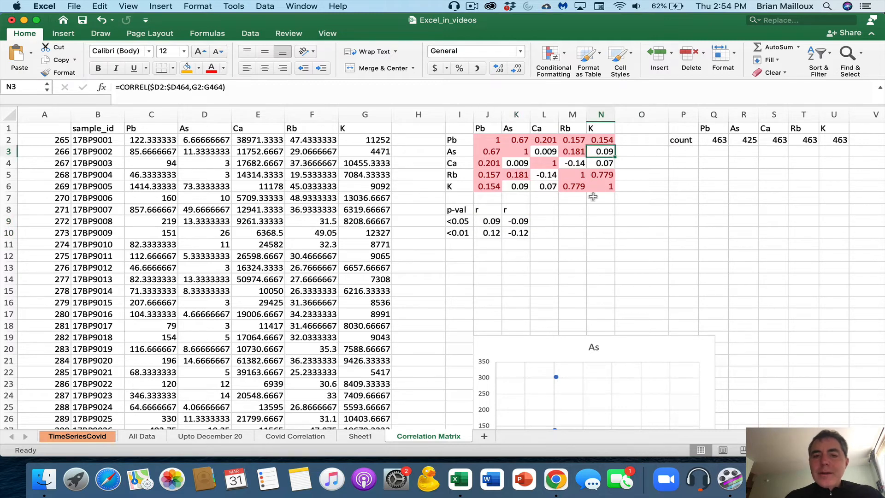
left_click_drag(611, 188, 488, 139)
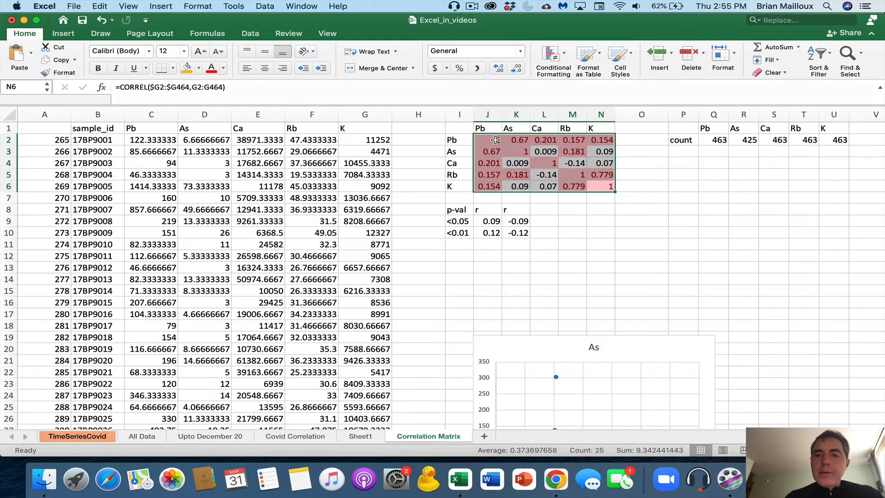
left_click(552, 53)
left_click(573, 181)
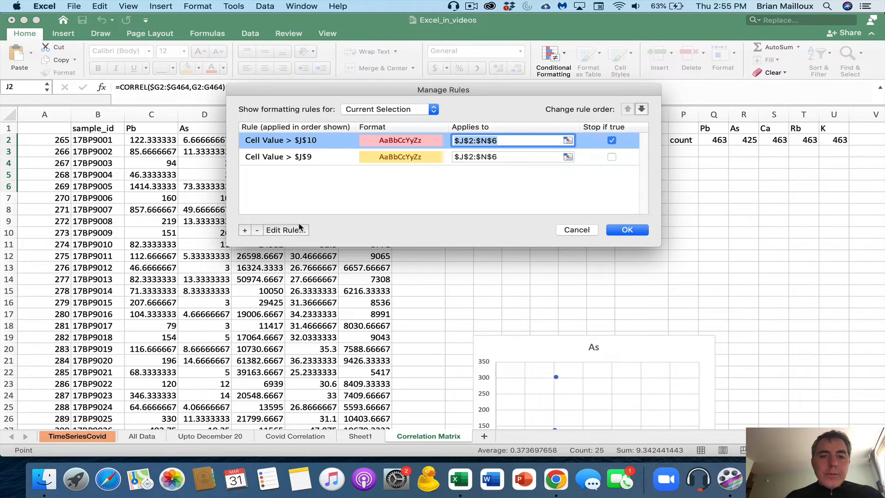
left_click(272, 157)
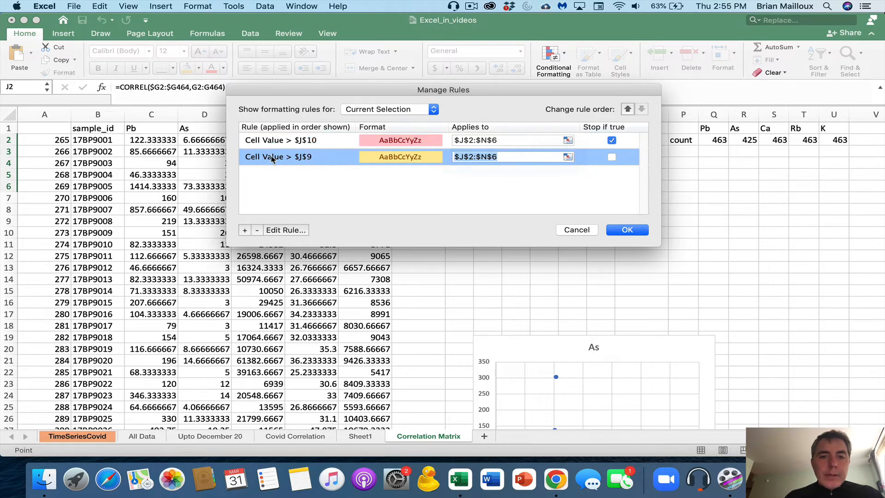
left_click(286, 230)
left_click(419, 168)
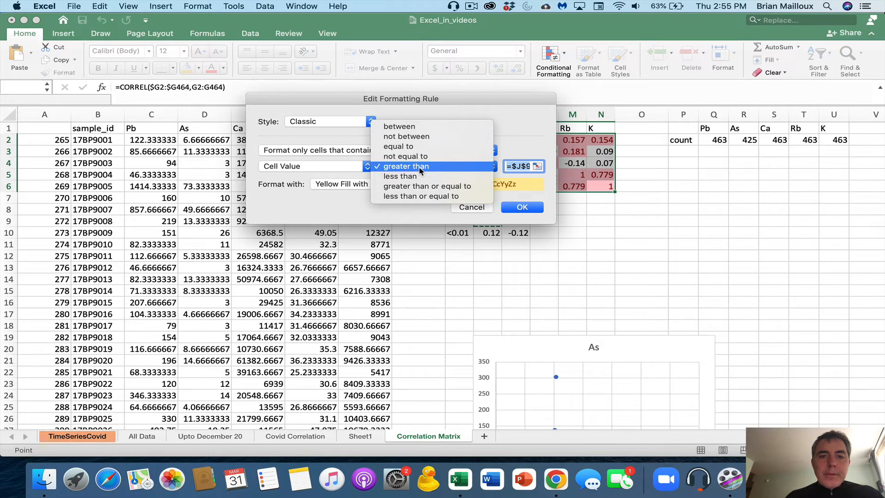
left_click(427, 186)
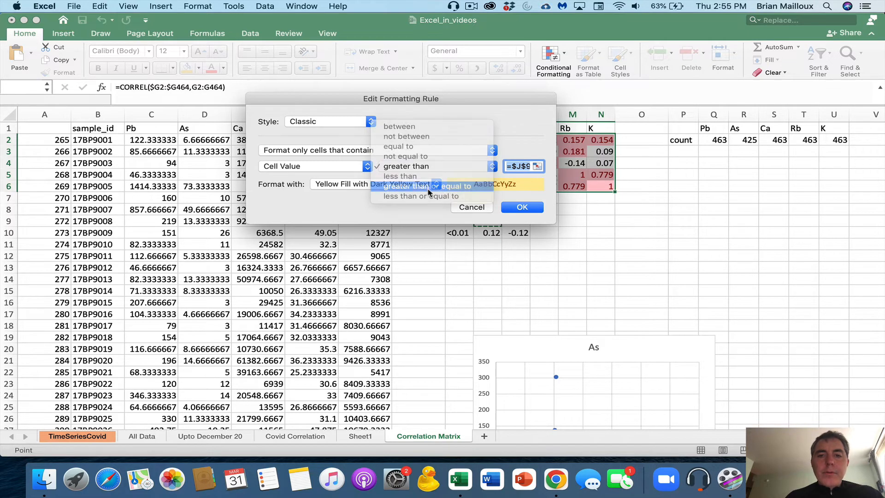
left_click(522, 207)
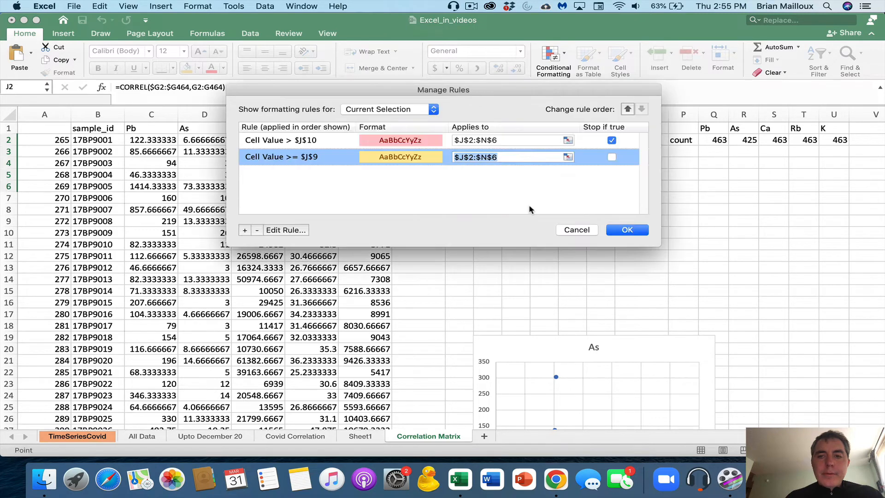
left_click(635, 231)
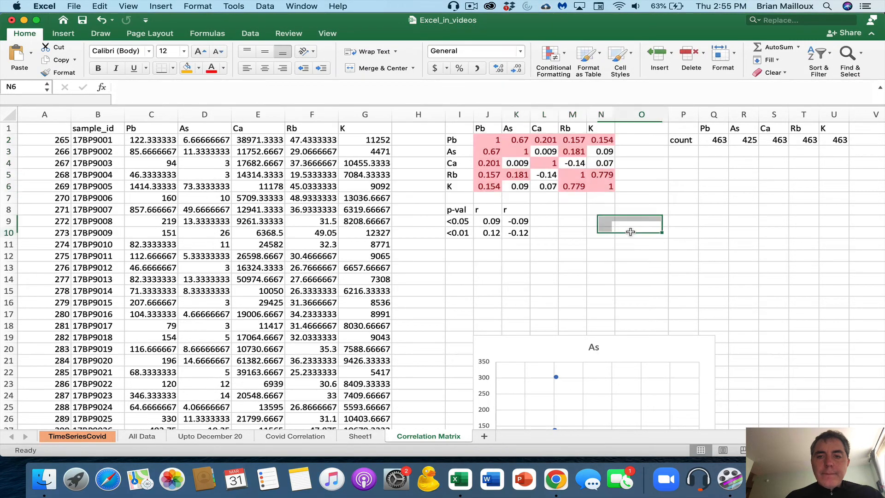
left_click(631, 232)
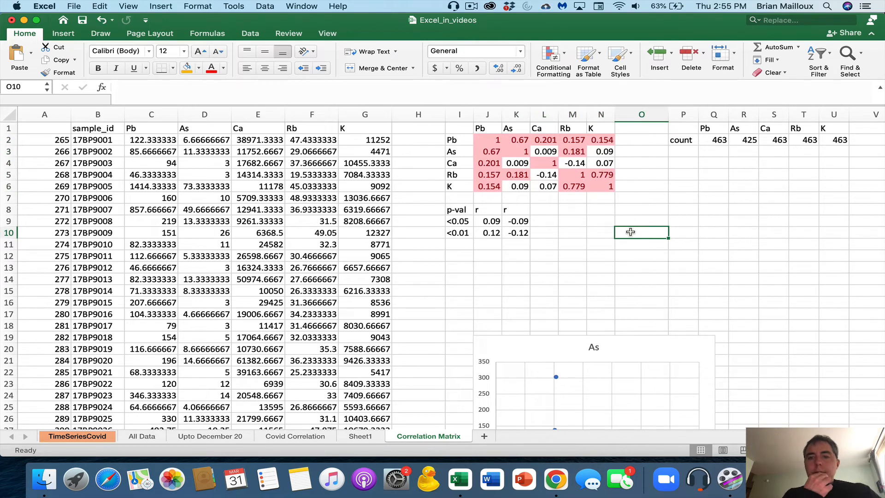
left_click(605, 152)
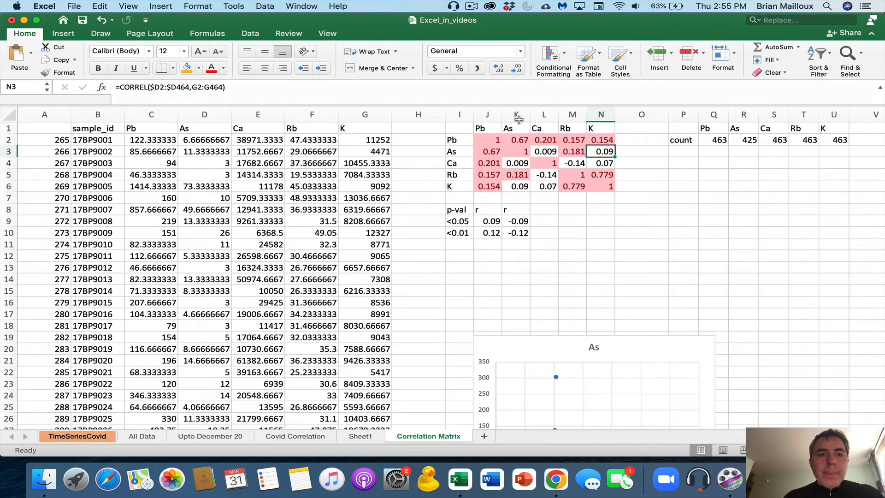
key("F2")
key("Return")
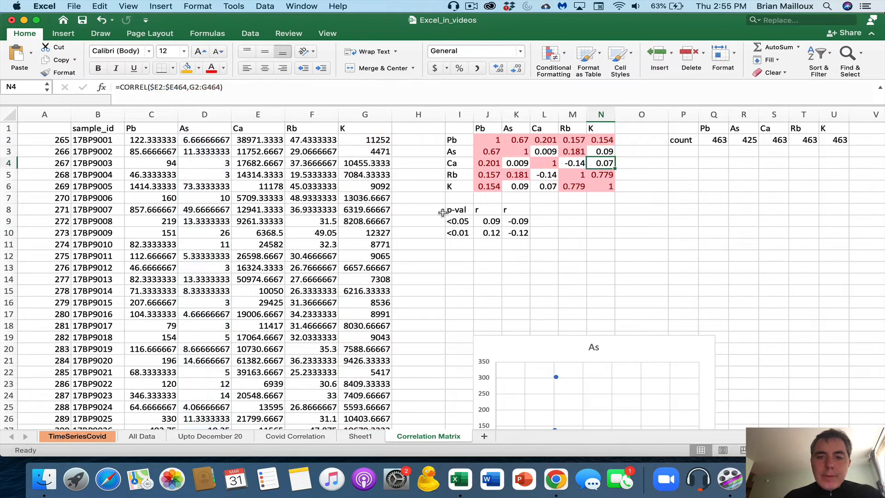
left_click(491, 221)
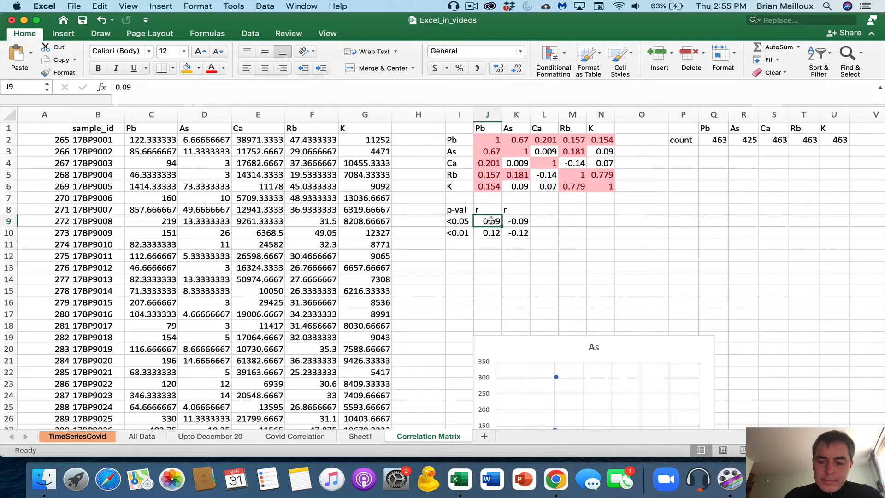
type("0.08")
key("Return")
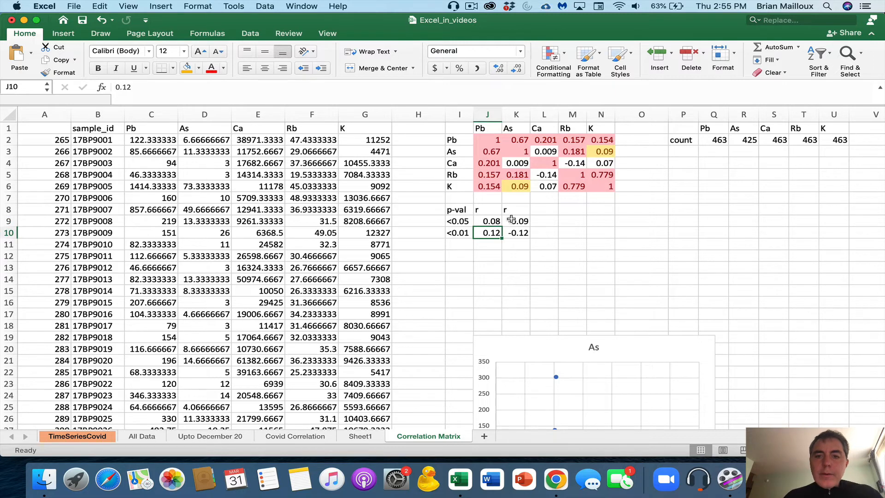
left_click(493, 220)
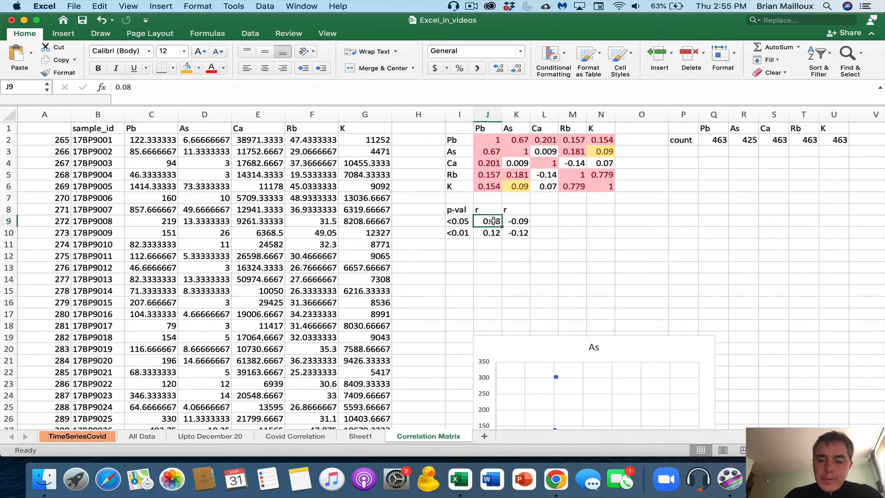
type("0.09")
key("Return")
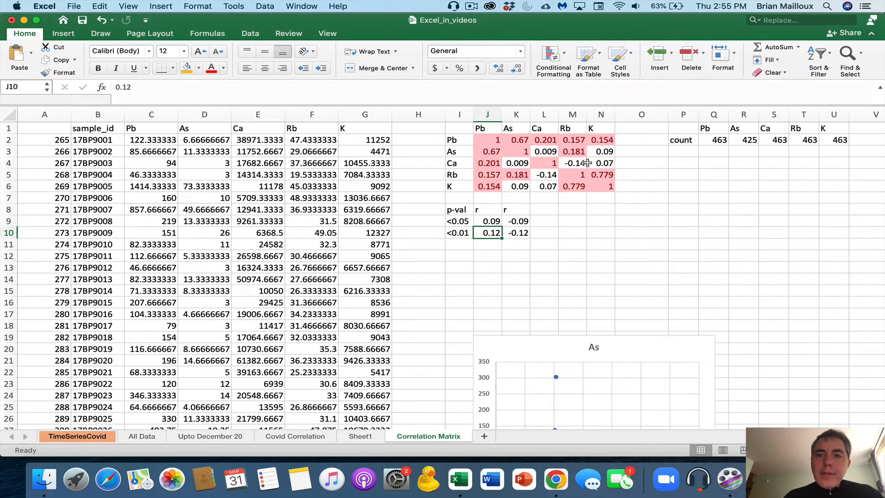
left_click(613, 152)
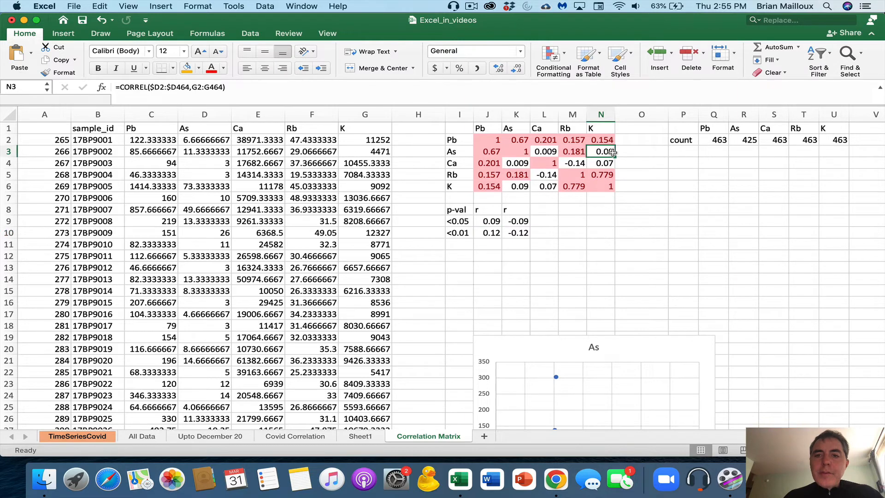
left_click(519, 187)
left_click_drag(598, 188, 477, 138)
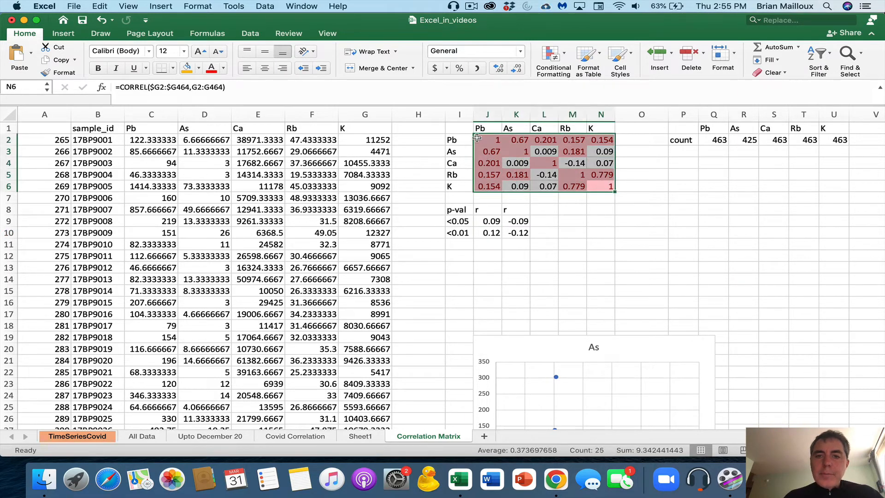
Format the J2:N6 correlation values with two decimals, e.g. 0.67 and -0.14
left_click(498, 68)
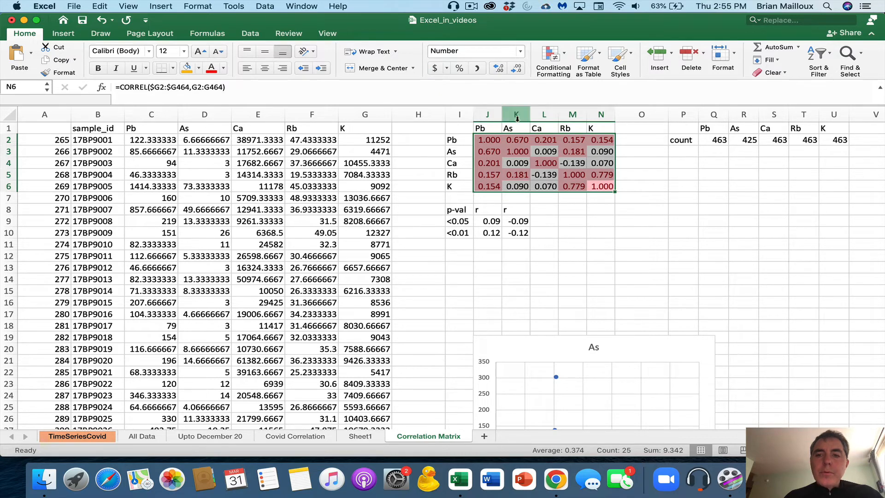
left_click(499, 71)
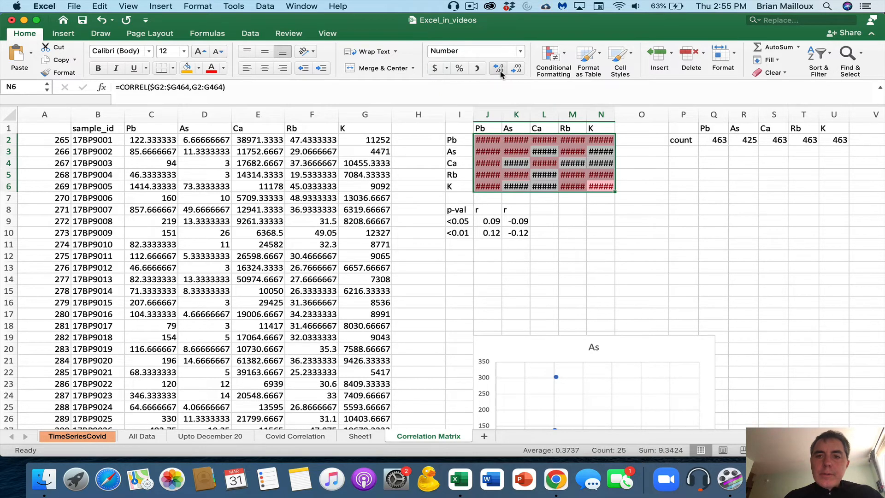
left_click(516, 69)
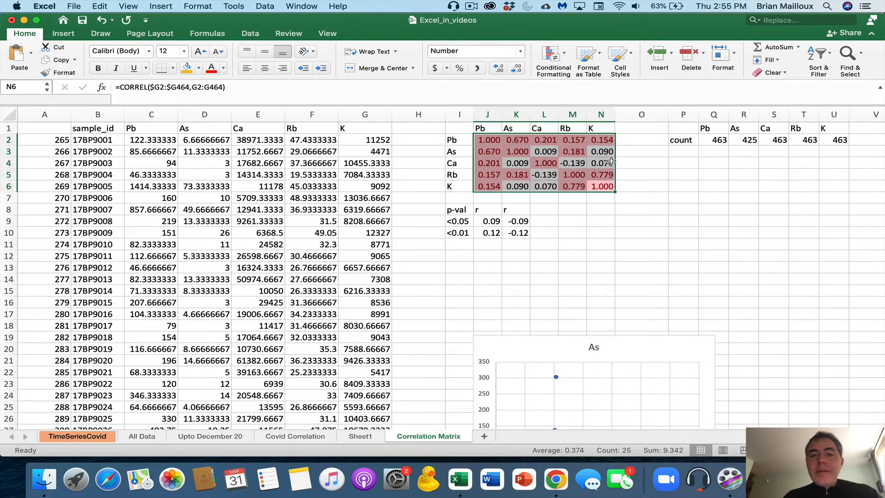
left_click(570, 197)
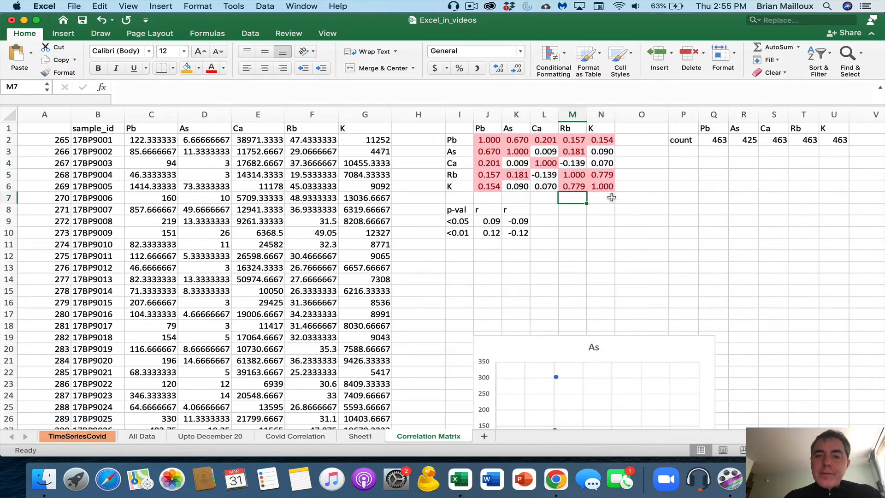
left_click_drag(612, 186, 487, 140)
left_click(516, 69)
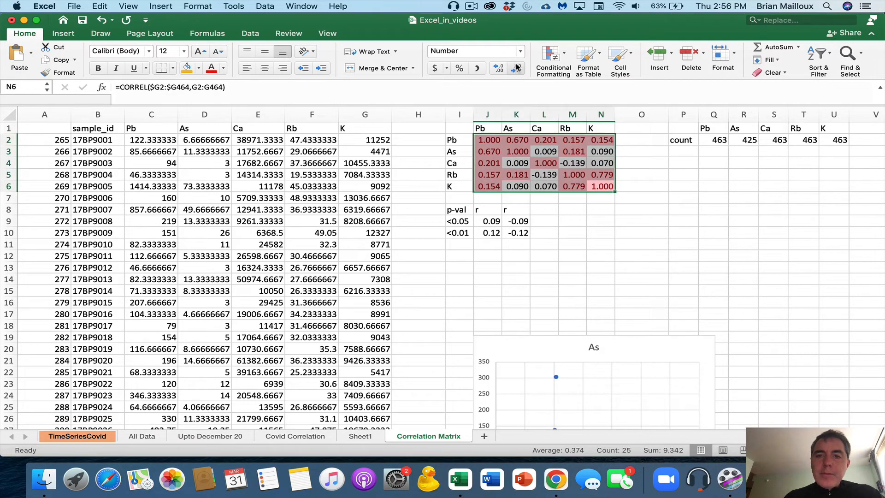
left_click(546, 175)
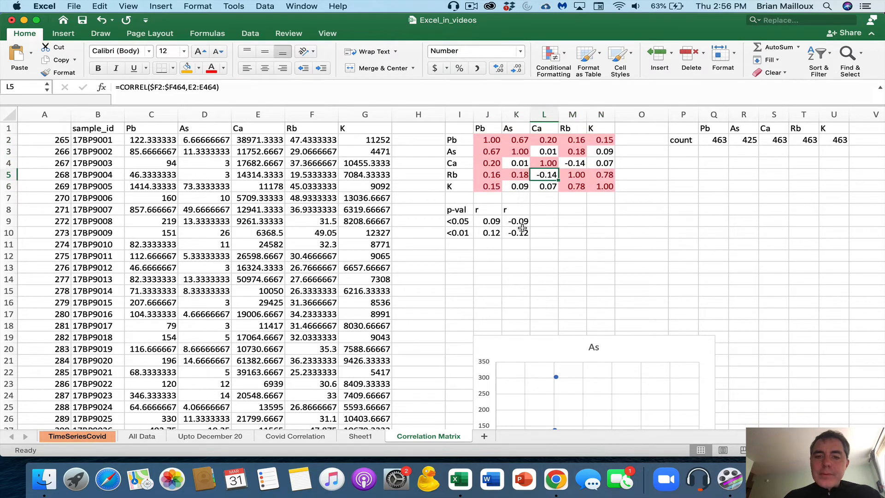
left_click_drag(608, 186, 487, 142)
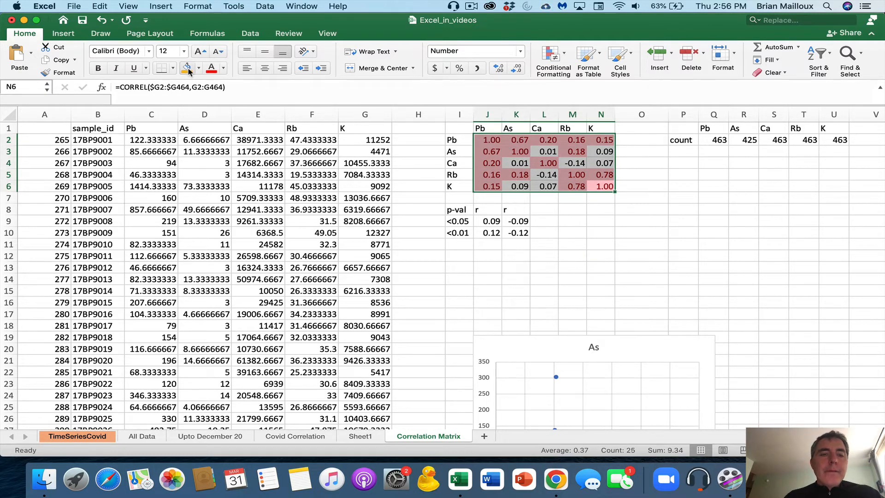
Start a new Classic rule that formats only cells based on their cell value
left_click(551, 53)
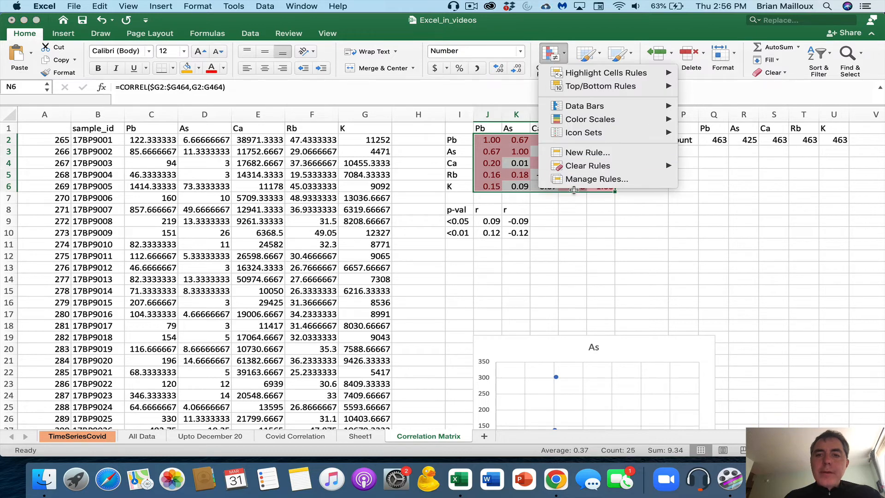
left_click(585, 180)
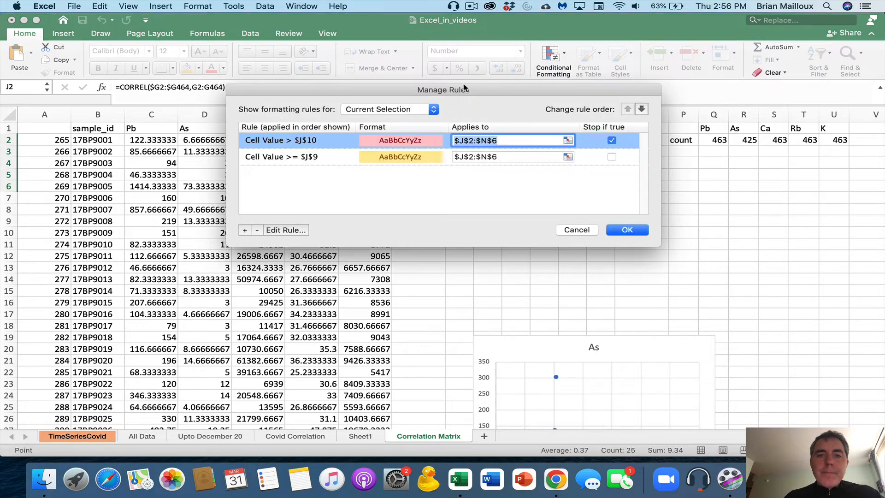
left_click_drag(464, 88, 211, 69)
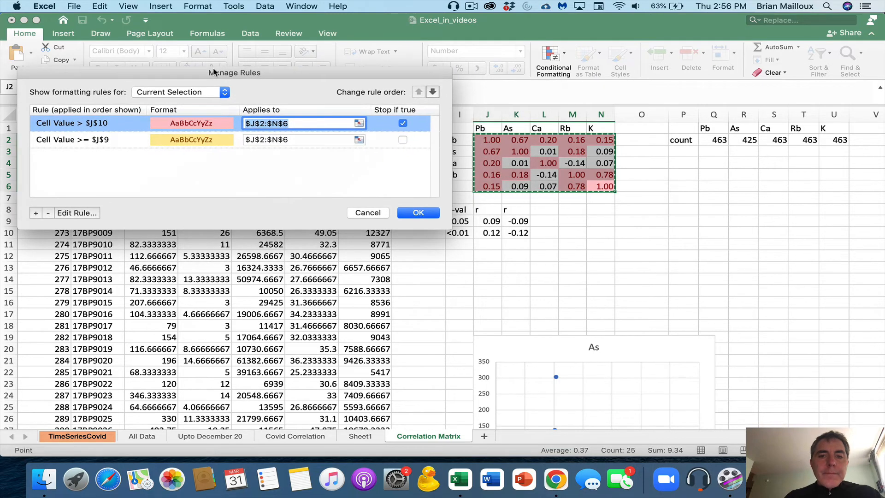
left_click(36, 213)
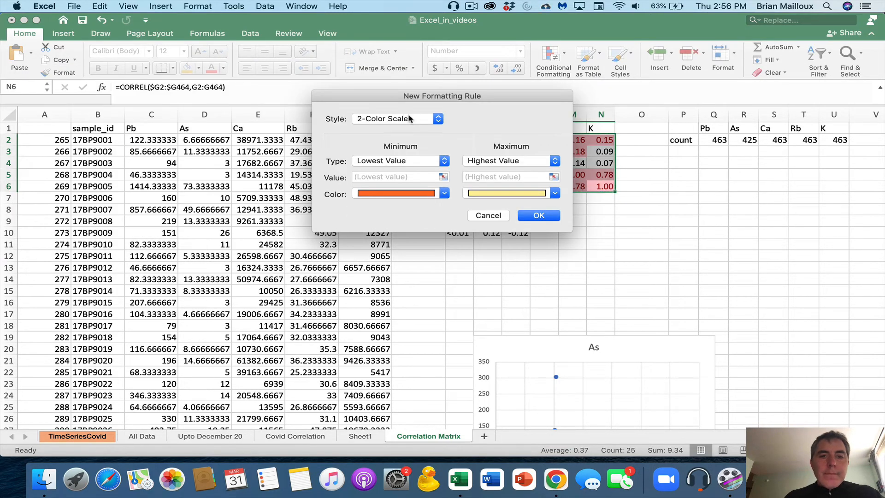
left_click(409, 119)
left_click(369, 159)
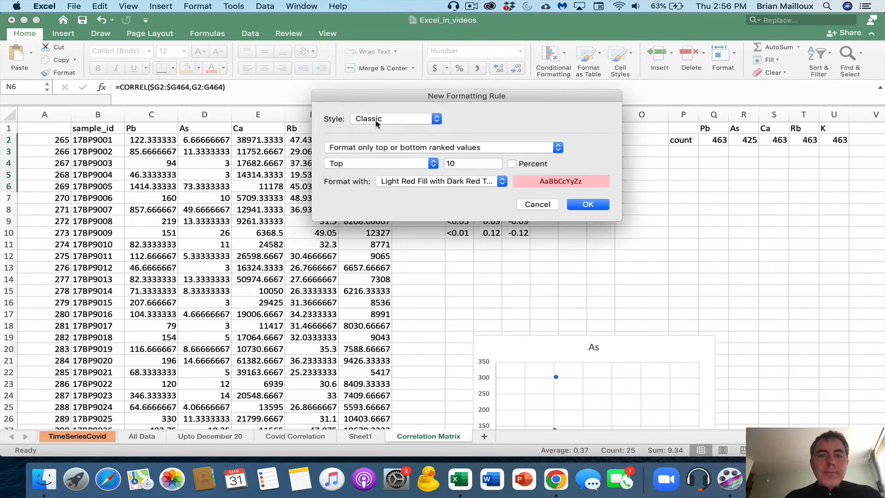
left_click(375, 119)
left_click(374, 119)
left_click(371, 148)
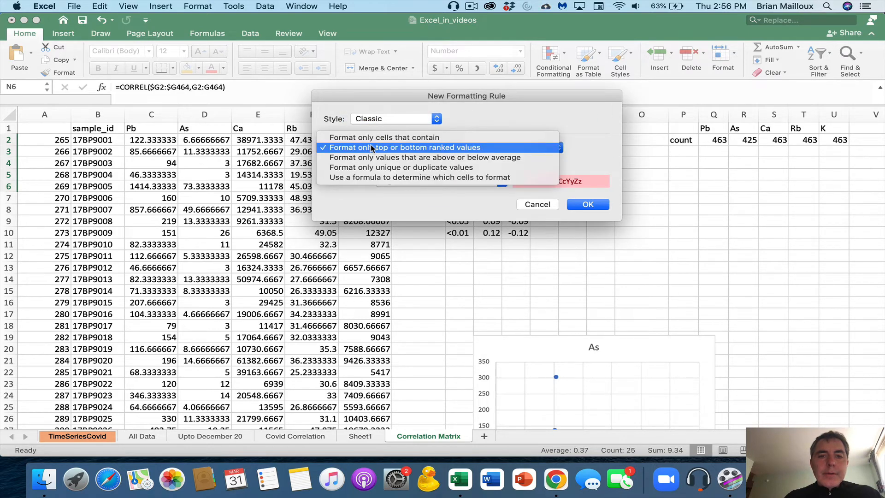
left_click(369, 137)
left_click(375, 164)
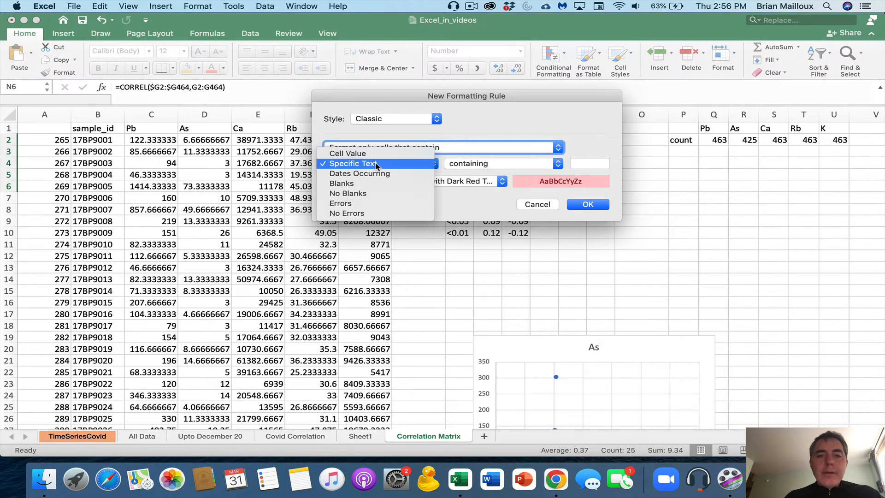
left_click(361, 151)
Set the rule to cell value less than $K$10 with light red fill and apply it
left_click(467, 167)
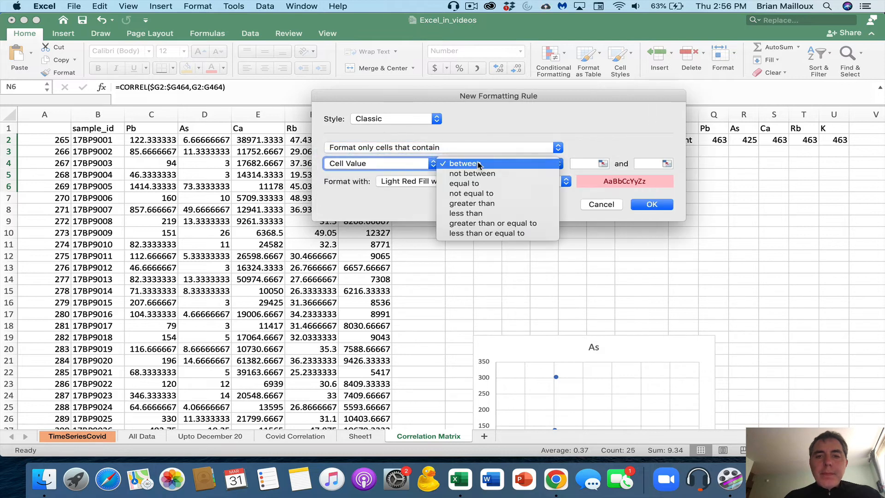
left_click(475, 213)
left_click_drag(527, 96, 385, 54)
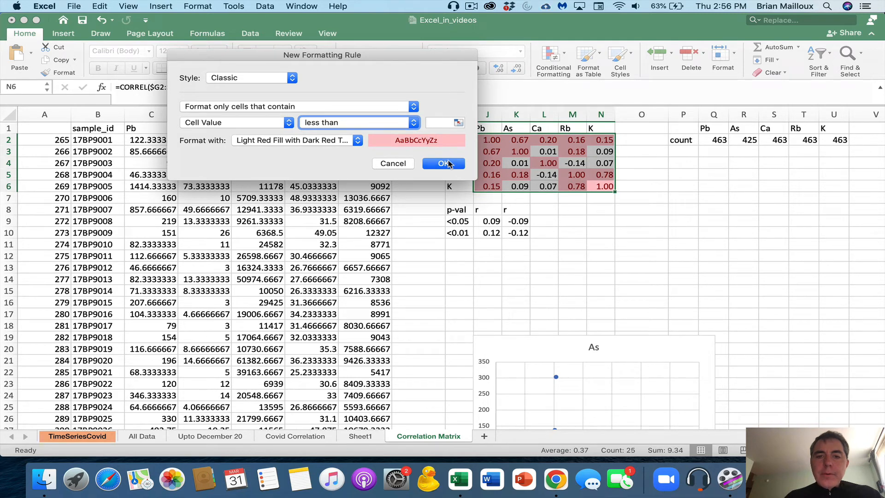
left_click(441, 123)
left_click(516, 233)
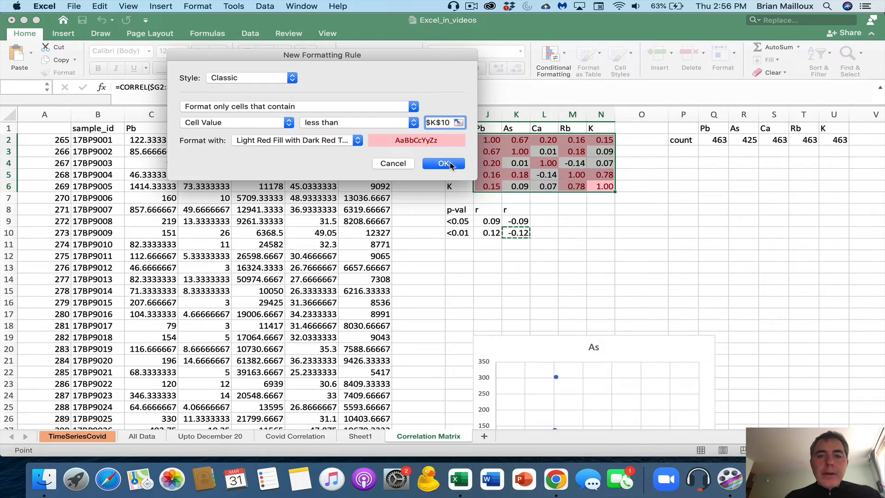
left_click(443, 164)
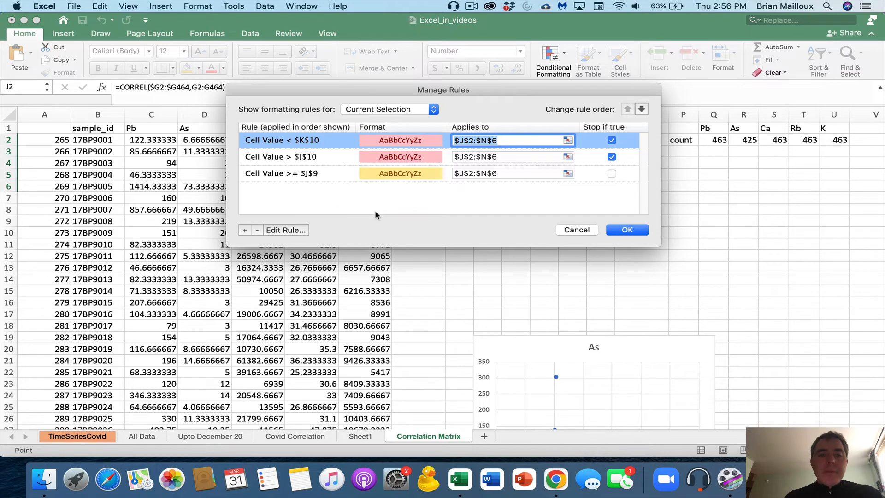
left_click(627, 230)
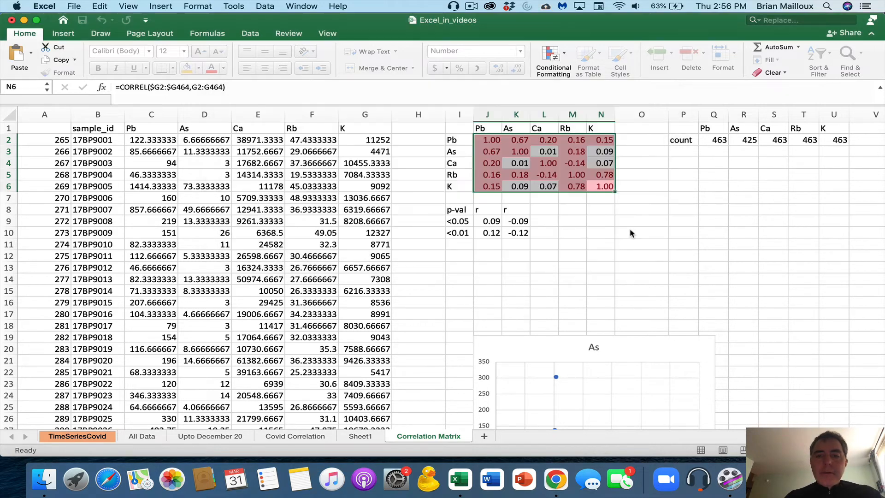
left_click(628, 232)
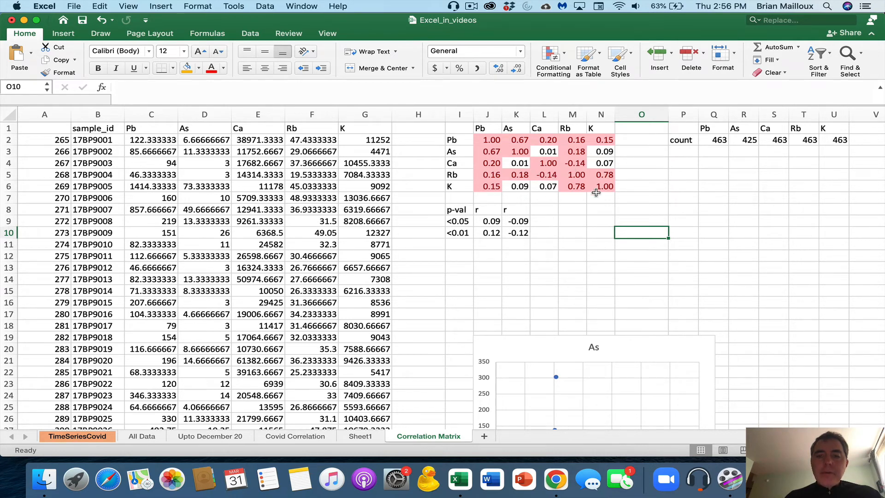
left_click_drag(604, 186, 488, 142)
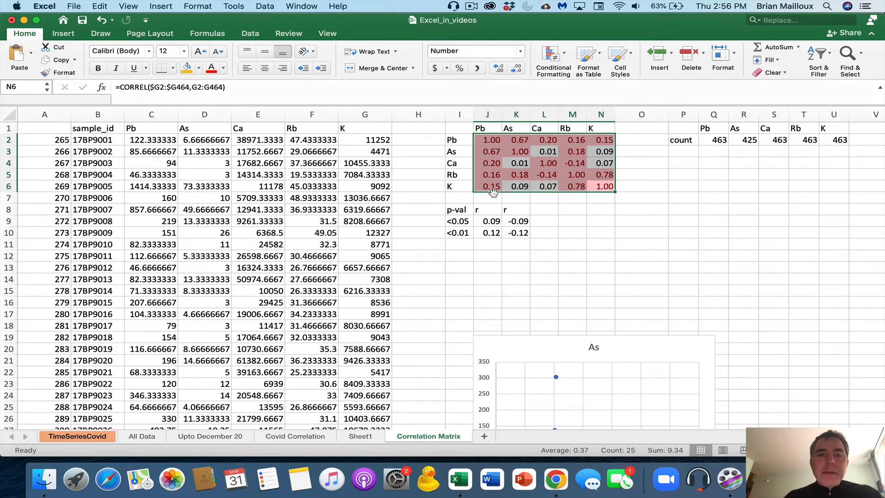
From the existing conditional formatting rules, start a new Classic rule formatting only cells that meet a condition
left_click(549, 54)
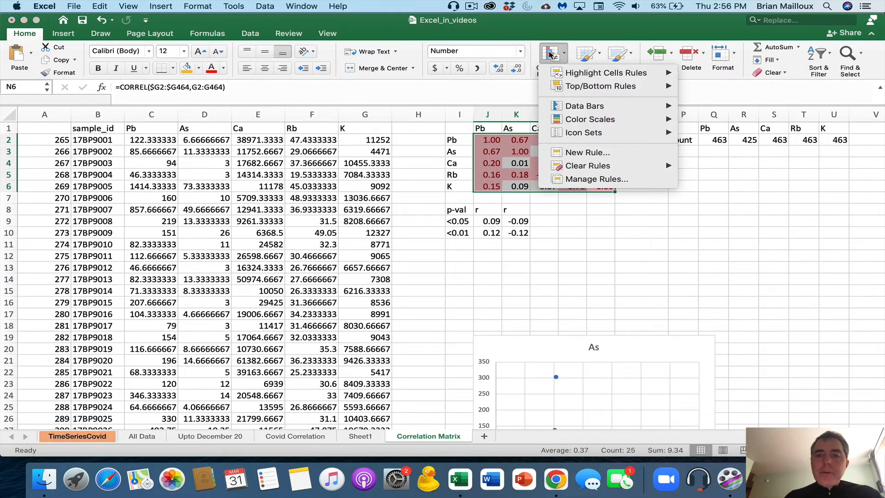
left_click(590, 179)
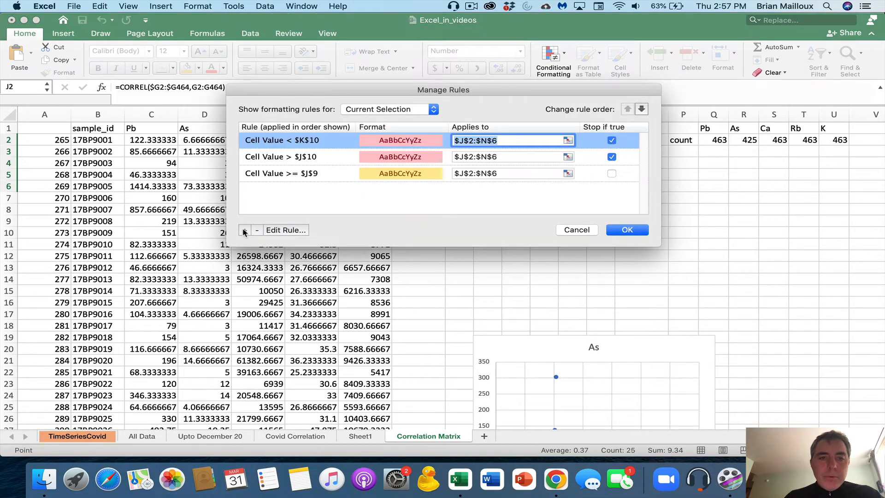
left_click(269, 173)
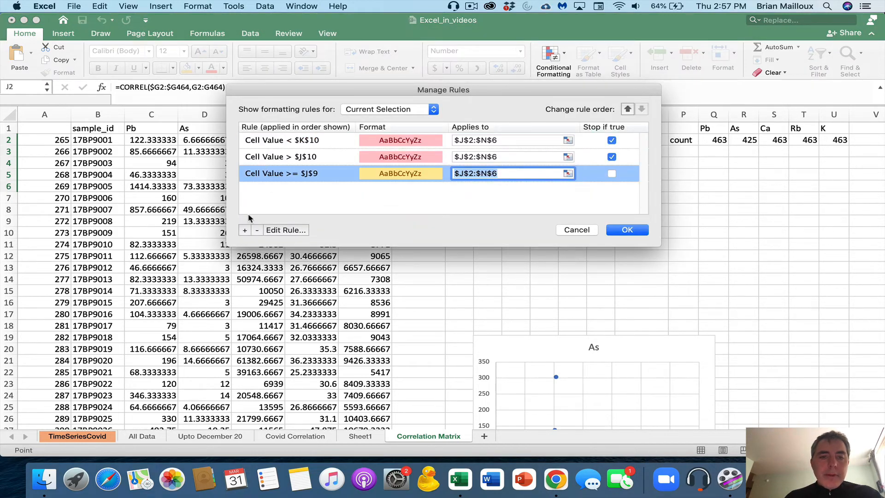
left_click(245, 229)
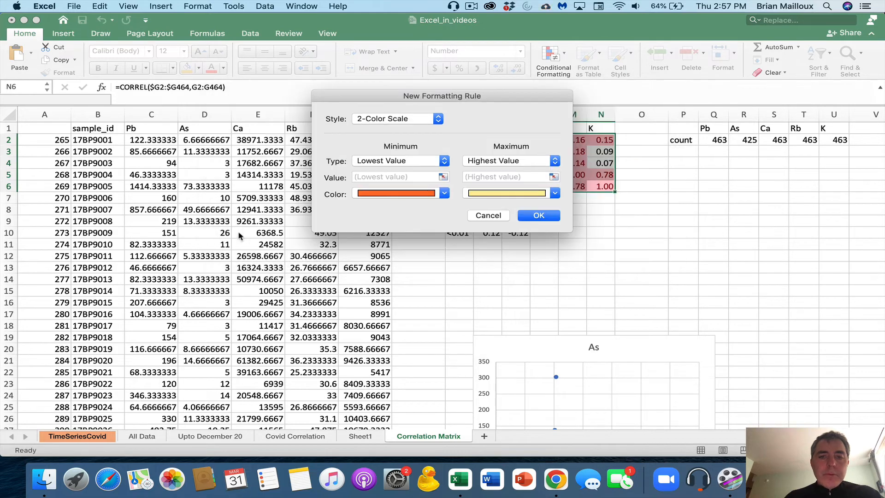
left_click(403, 121)
left_click(371, 158)
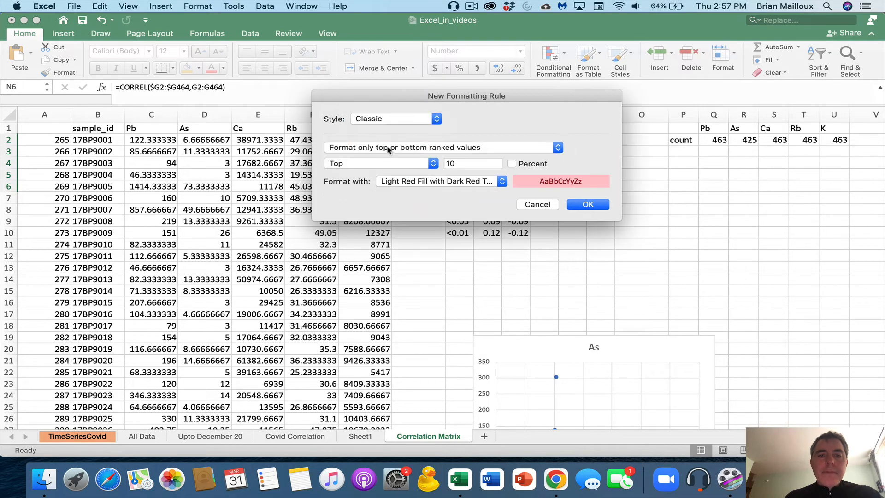
left_click(389, 148)
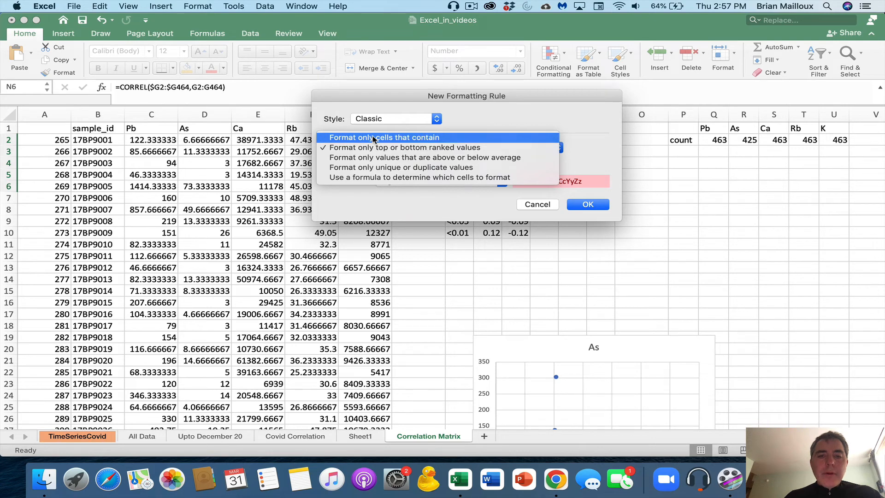
left_click(374, 140)
Highlight cell values less than $K$9 with Yellow Fill with Dark Yellow Text
left_click(363, 163)
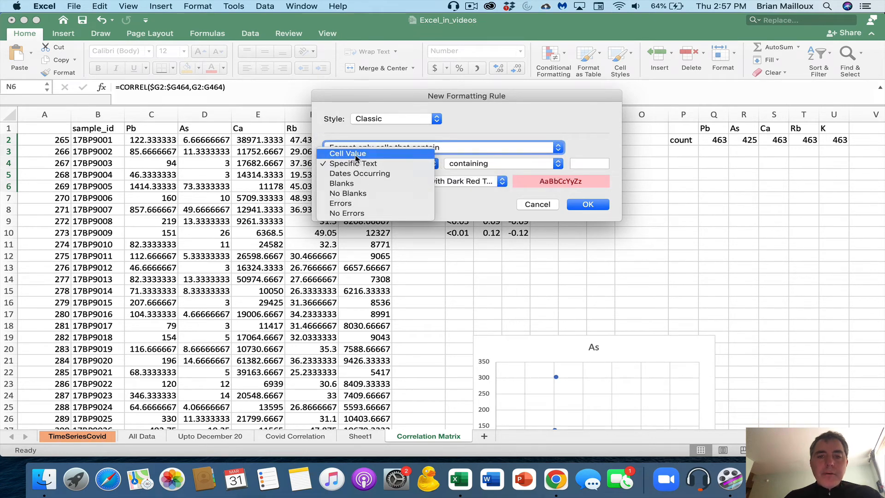
left_click(356, 156)
left_click(479, 164)
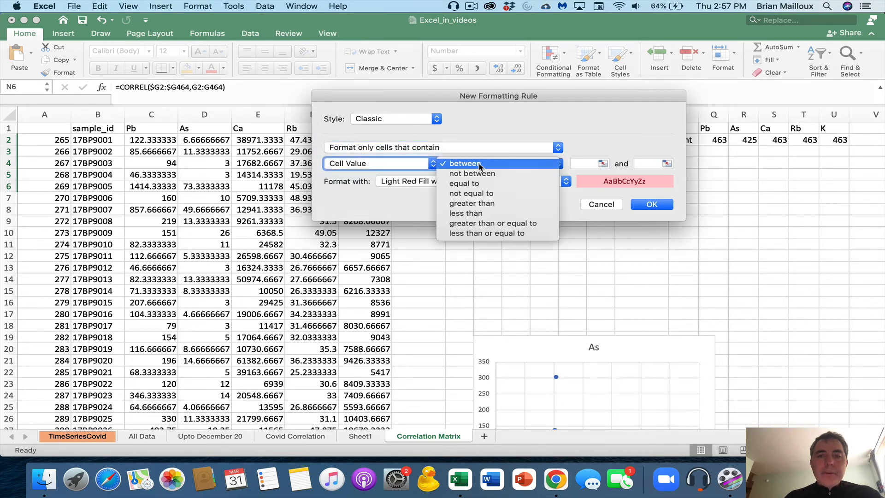
left_click(477, 213)
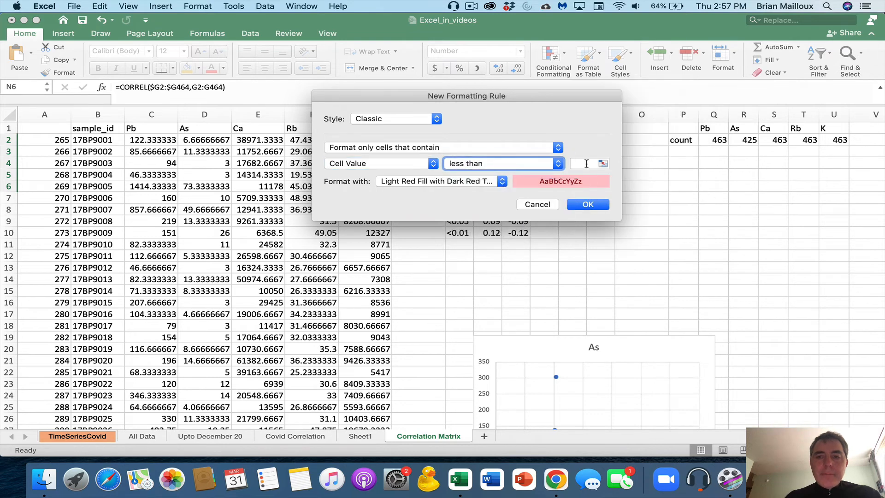
left_click_drag(550, 96, 442, 23)
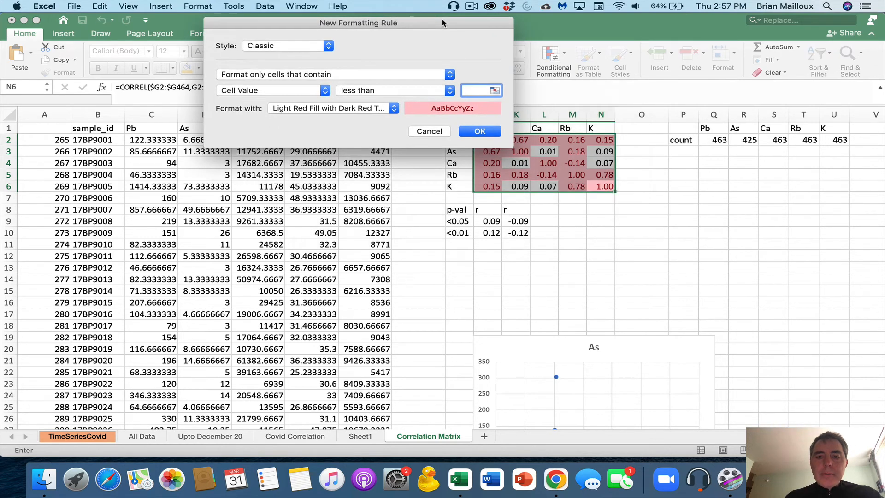
left_click(523, 222)
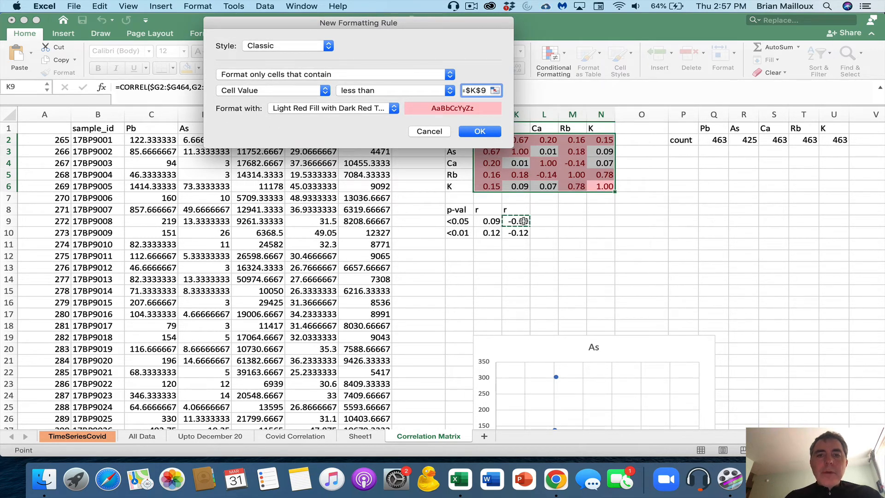
left_click(368, 109)
left_click(359, 118)
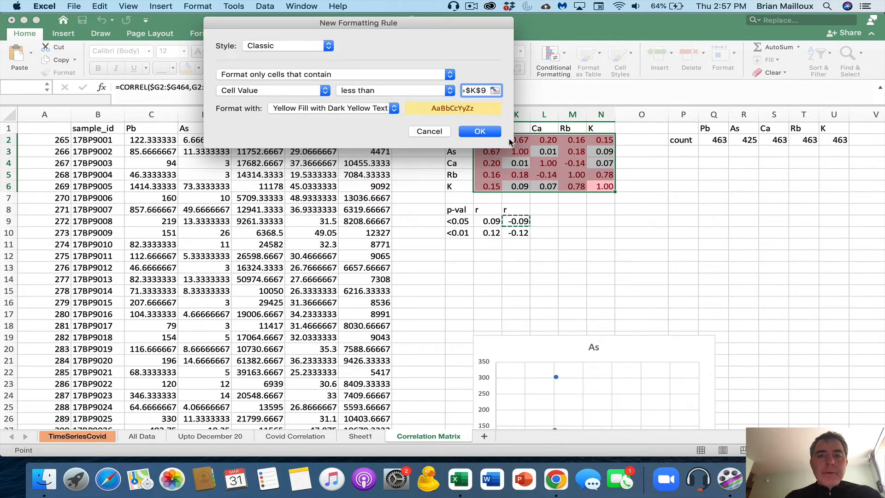
left_click(482, 131)
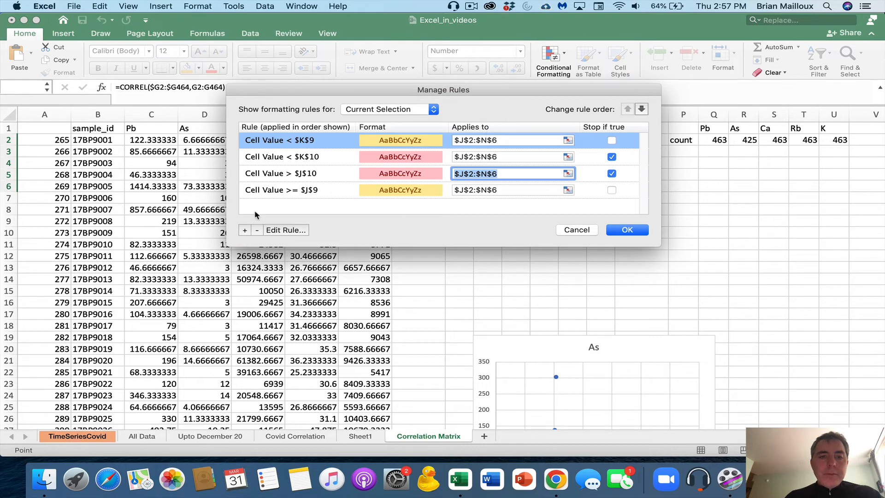
Move the below-K9 rule to the bottom, after the red K10 and J10 rules, and apply
left_click(642, 110)
left_click(642, 110)
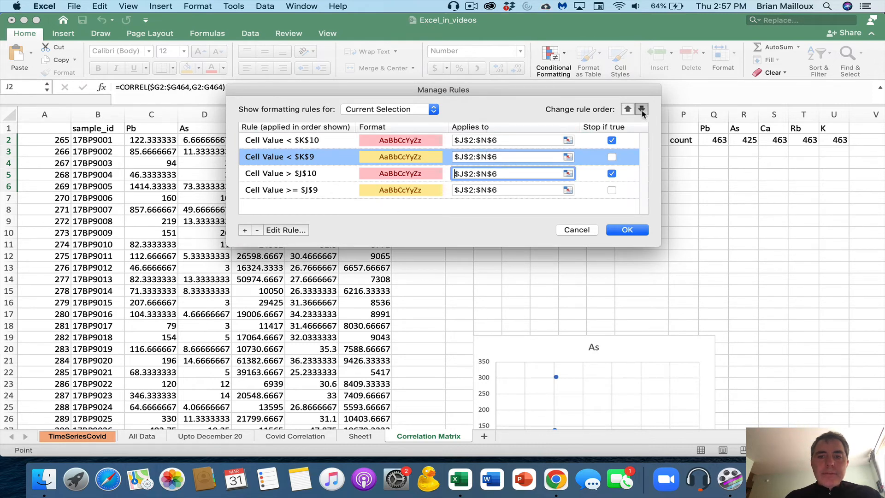
left_click(641, 109)
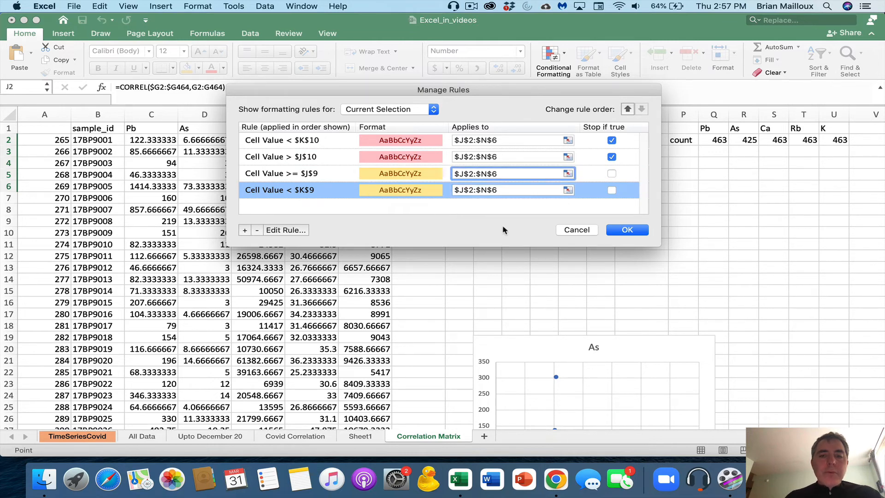
left_click(626, 230)
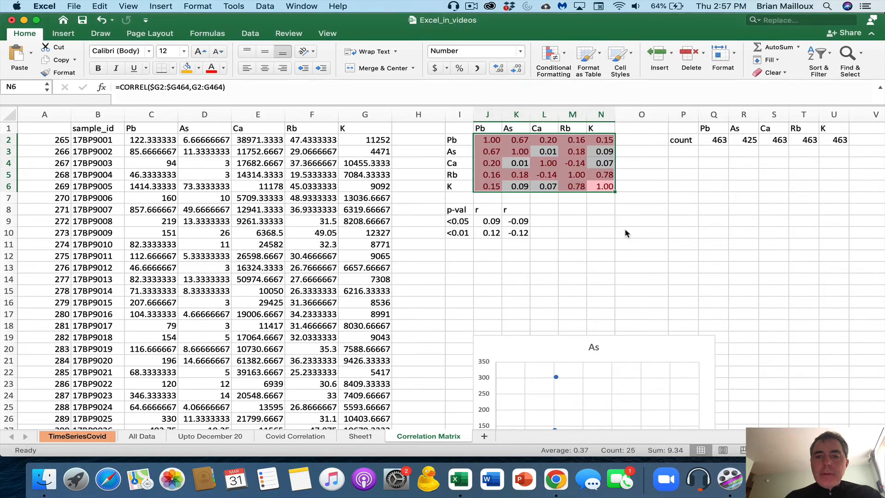
left_click(621, 224)
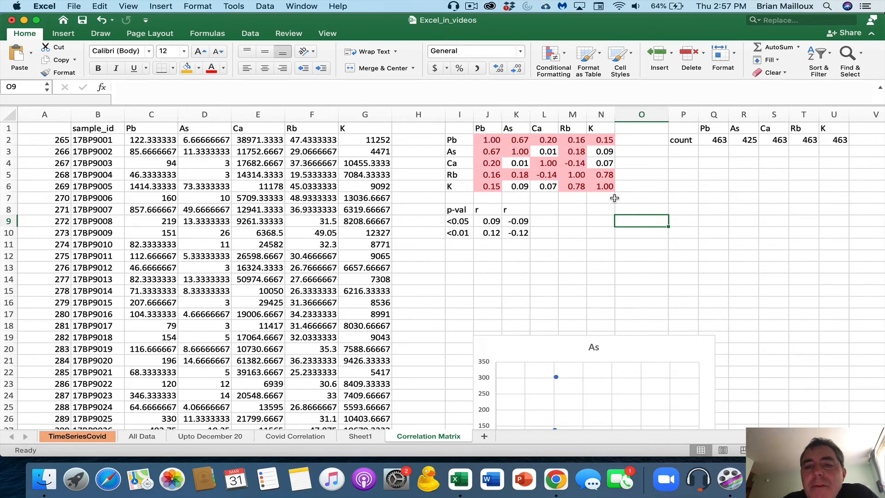
Delete the 1.00 values in the diagonal cells J2, K3, L4, M5 and N6
left_click(496, 142)
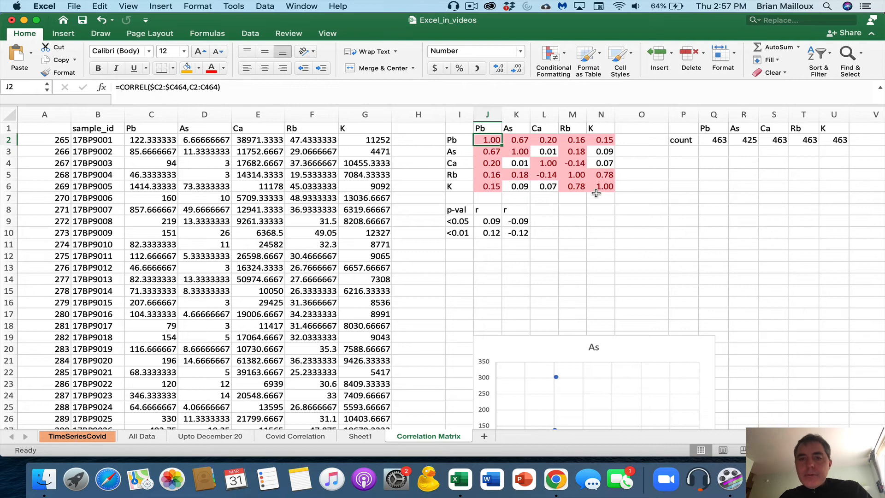
key("Delete")
key("Down")
key("Right")
key("Delete")
key("Down")
key("Right")
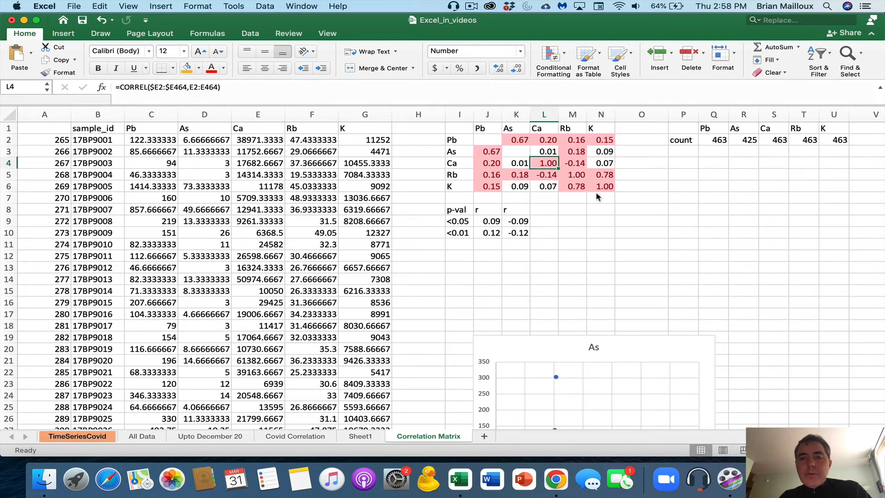
key("Delete")
key("Down")
key("Right")
key("Delete")
key("Down")
key("Right")
key("Delete")
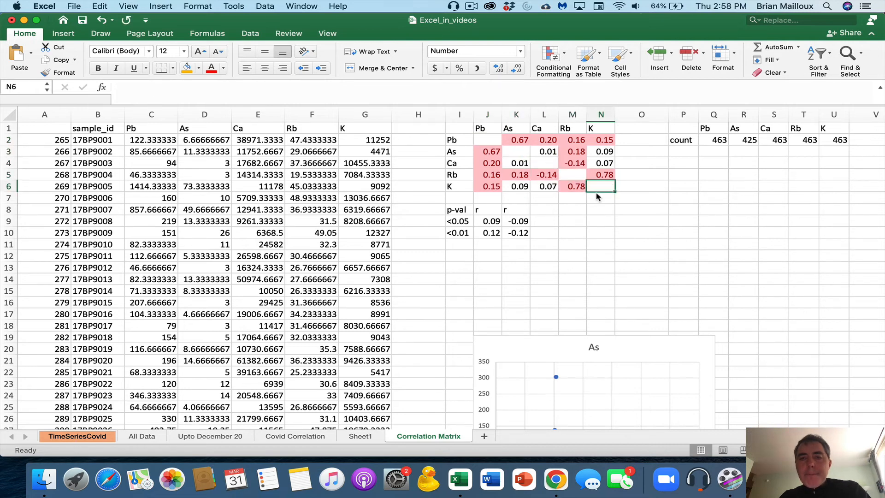
left_click(653, 219)
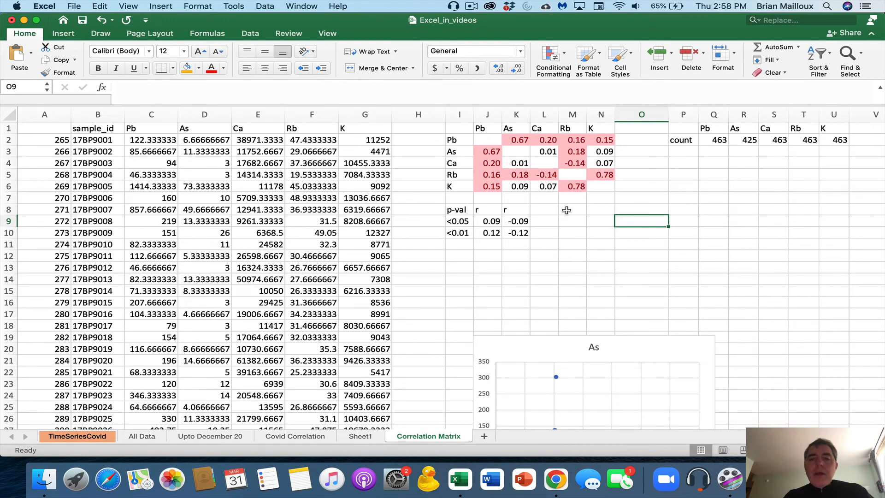
Fill the <0.01 legend row I10:K10 with a lighter custom pink
left_click(523, 234)
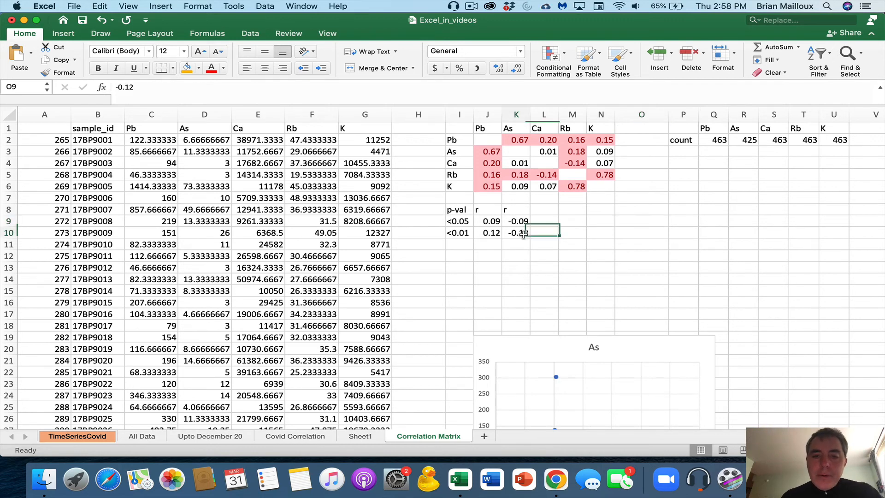
left_click_drag(524, 234, 463, 232)
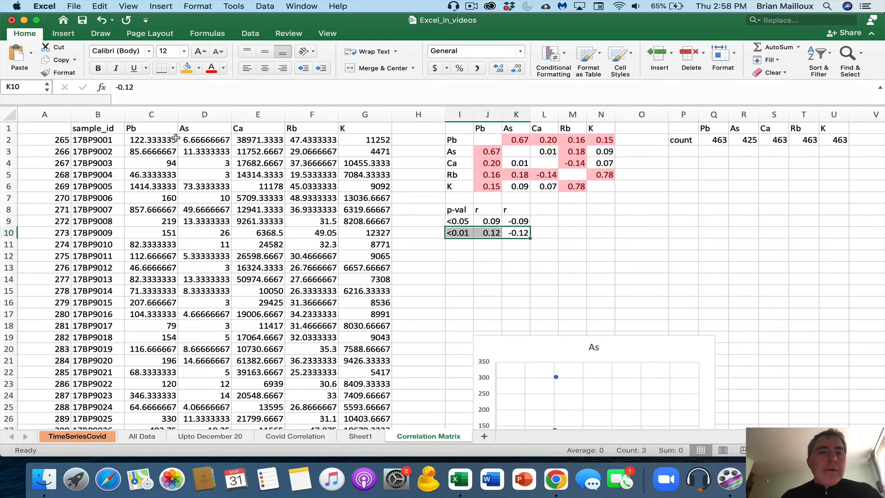
left_click(199, 68)
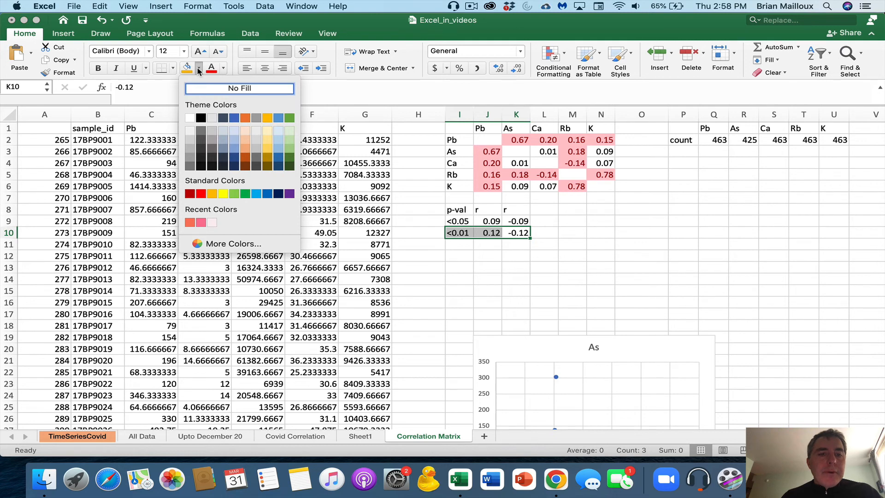
left_click(201, 222)
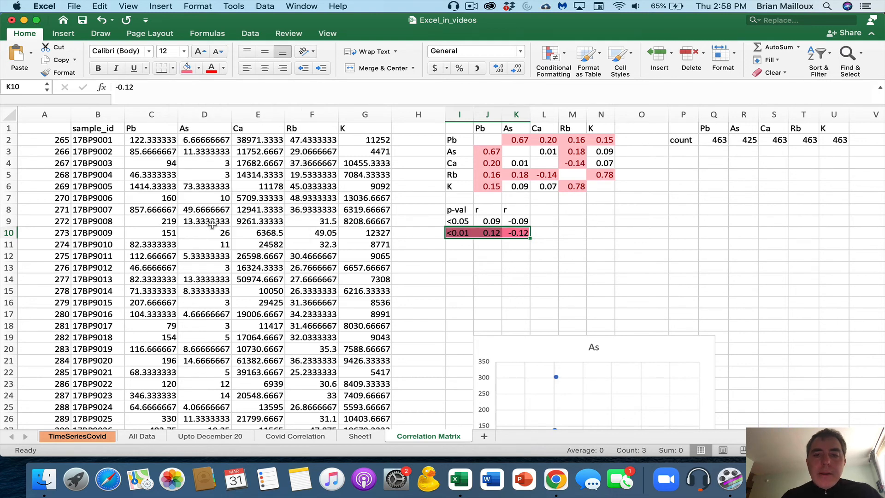
left_click(199, 69)
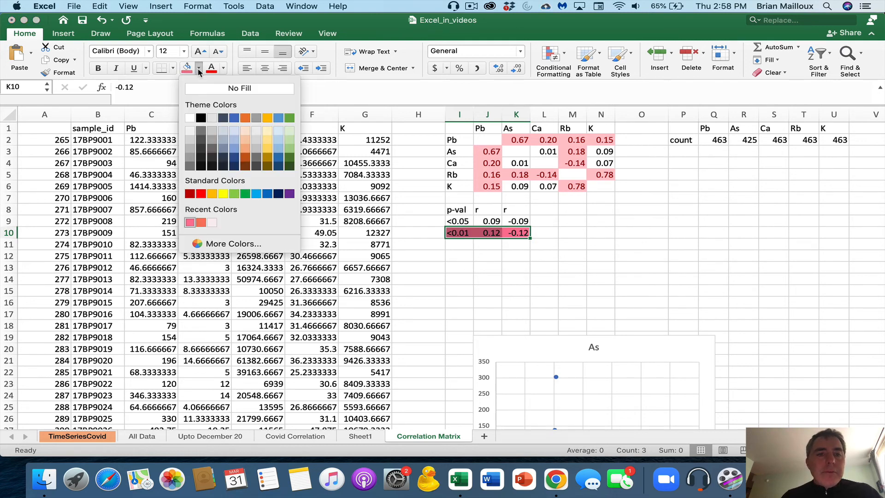
left_click(230, 243)
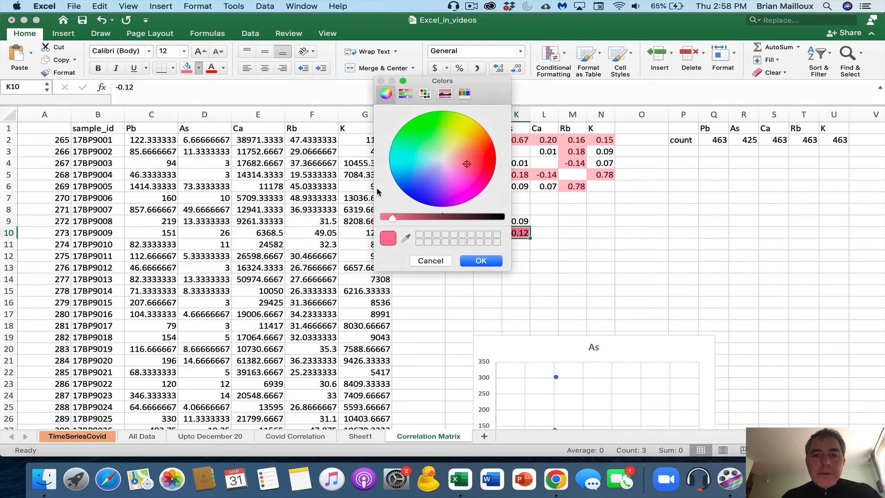
mouse_move(468, 165)
left_mouse_down()
mouse_move(473, 158)
mouse_move(472, 169)
mouse_move(455, 174)
mouse_move(459, 164)
left_mouse_up()
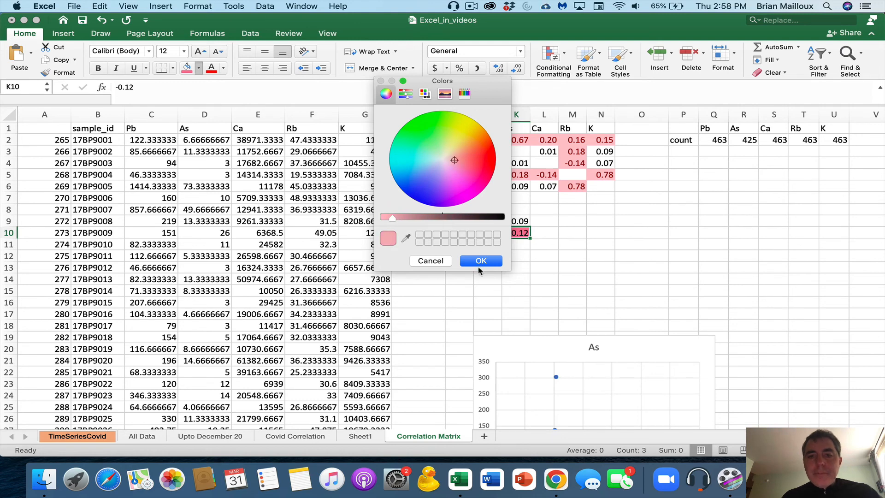
left_click(481, 262)
left_click(524, 264)
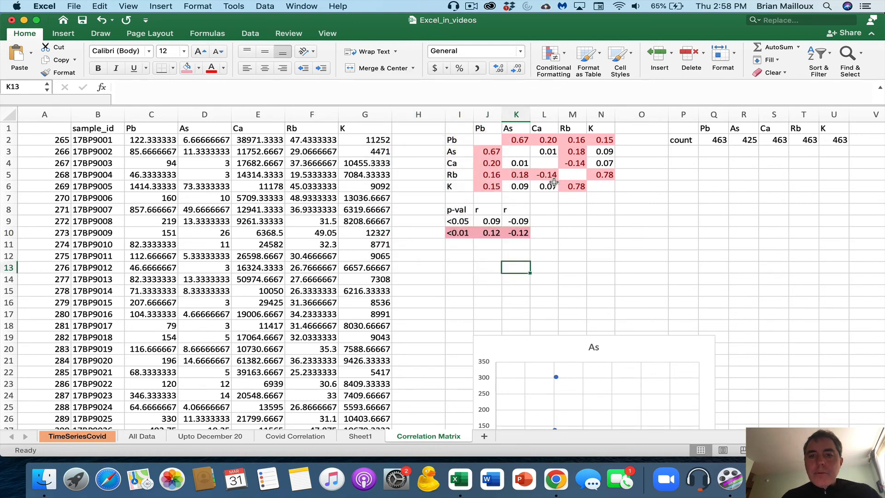
Fill the <0.05 legend row I9:K9 with orange
left_click_drag(524, 222, 454, 225)
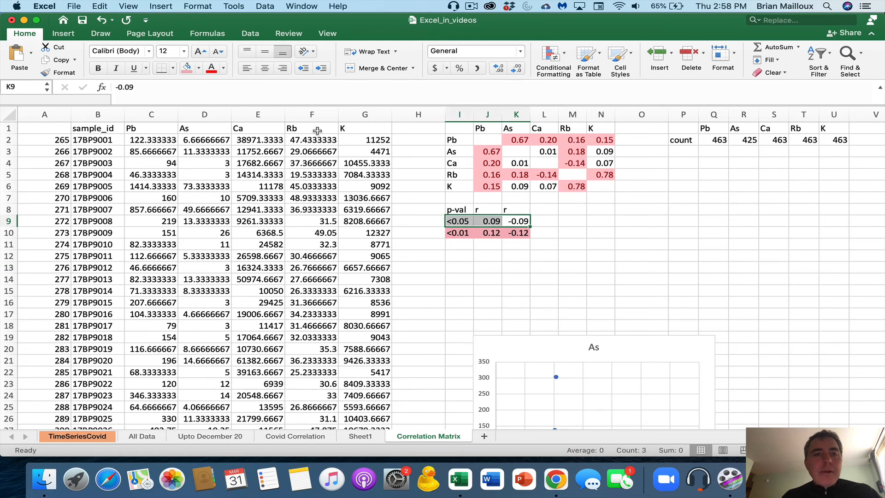
left_click(197, 68)
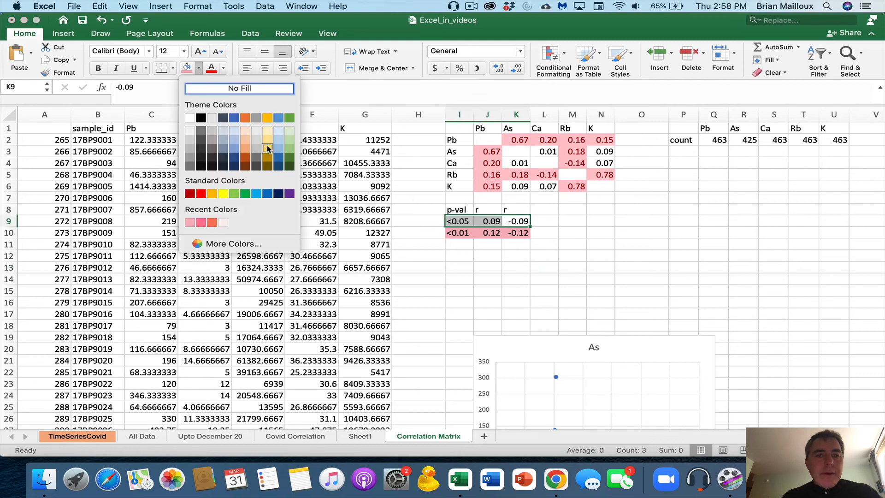
left_click(211, 194)
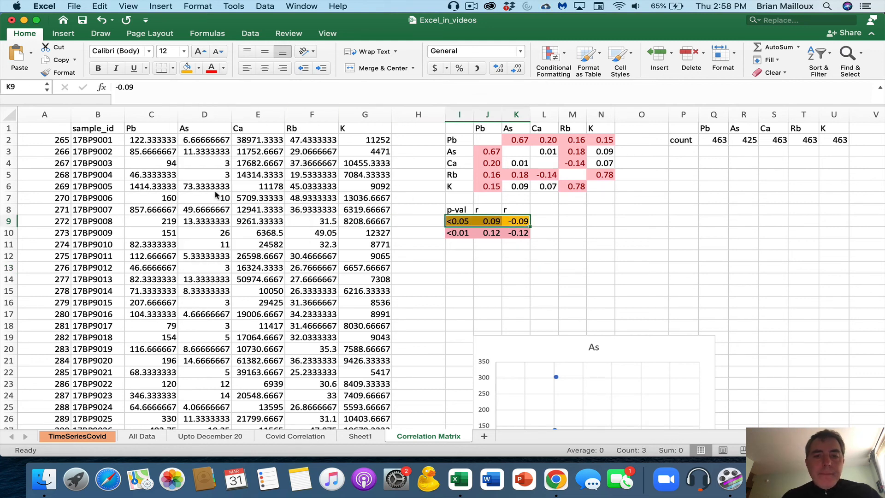
left_click(510, 279)
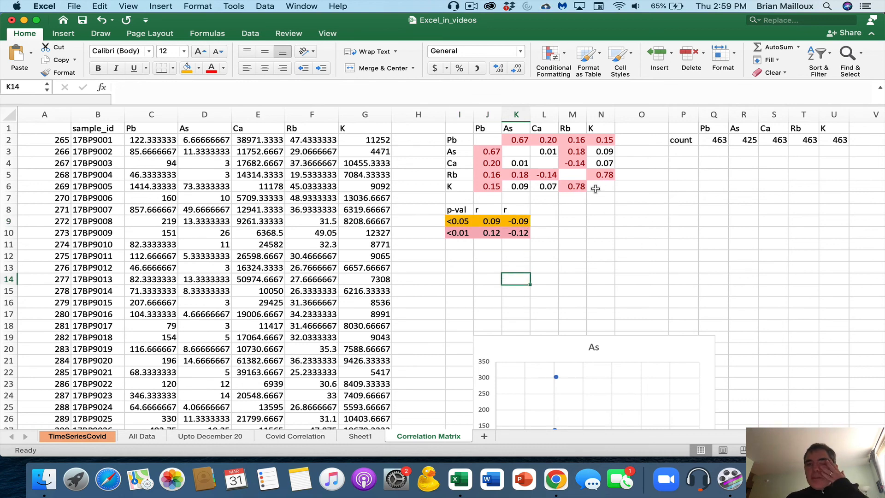
Apply All Borders to the matrix range I1:N6, headers included
left_click_drag(458, 131, 606, 187)
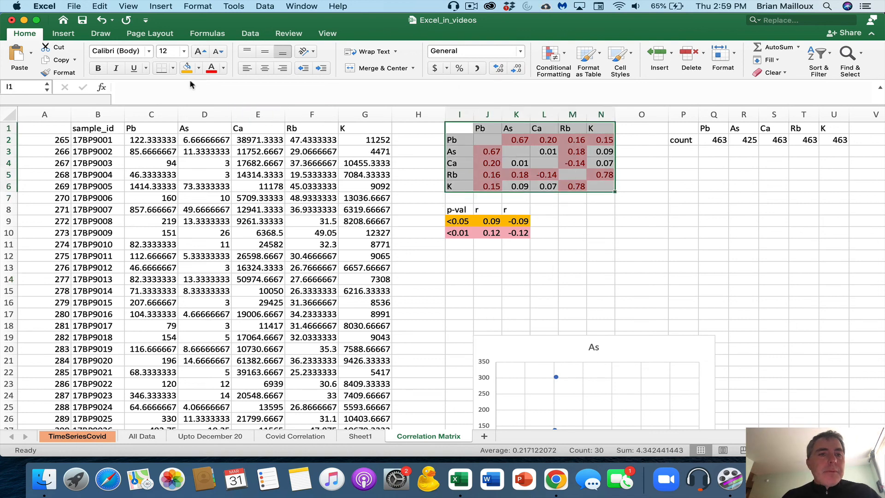
left_click(173, 69)
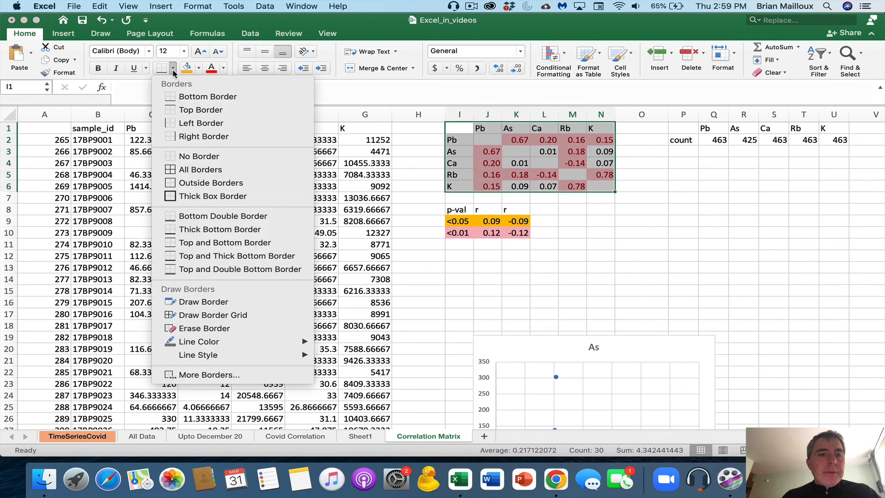
left_click(207, 170)
left_click(395, 183)
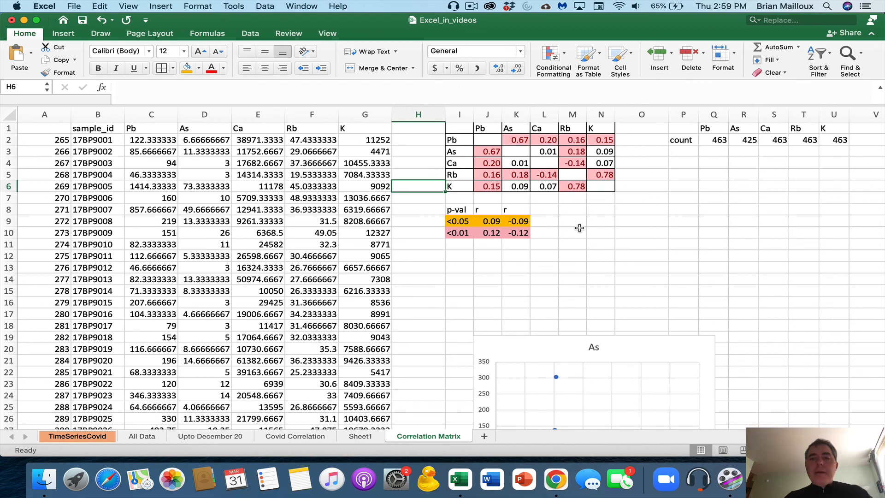